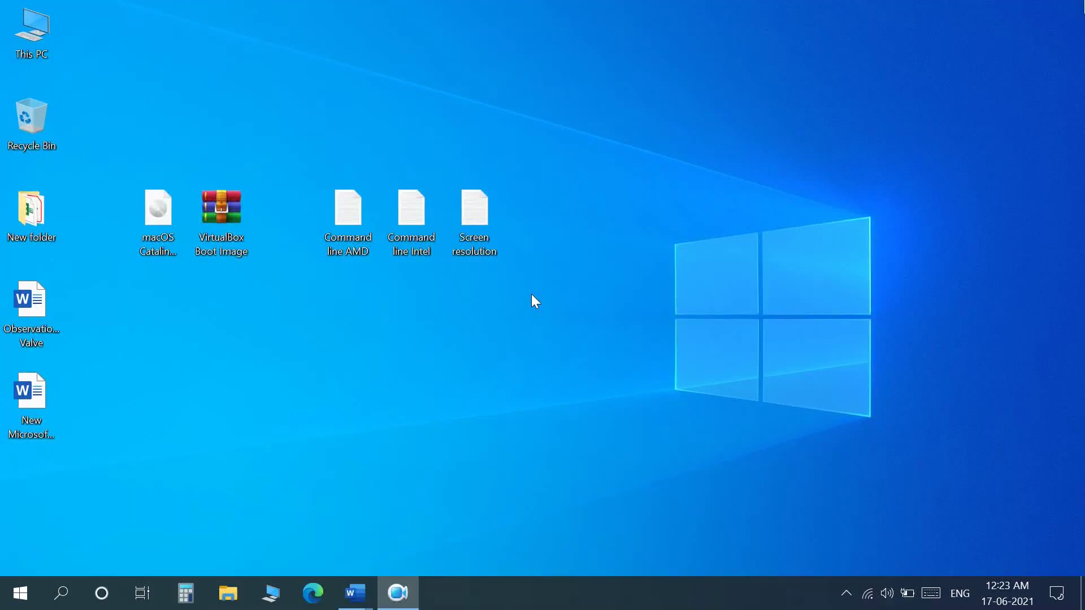
Search the web for VirtualBox and open the official Oracle VM VirtualBox site
{"action": "left_click", "coordinate": [314, 594]}
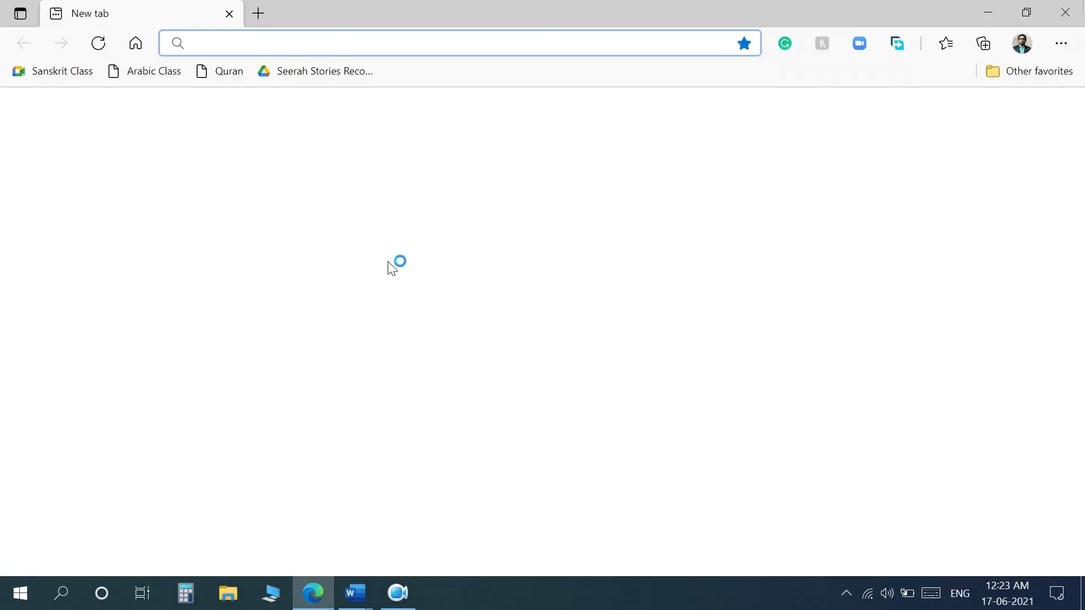
{"action": "type", "text": "virtualbox"}
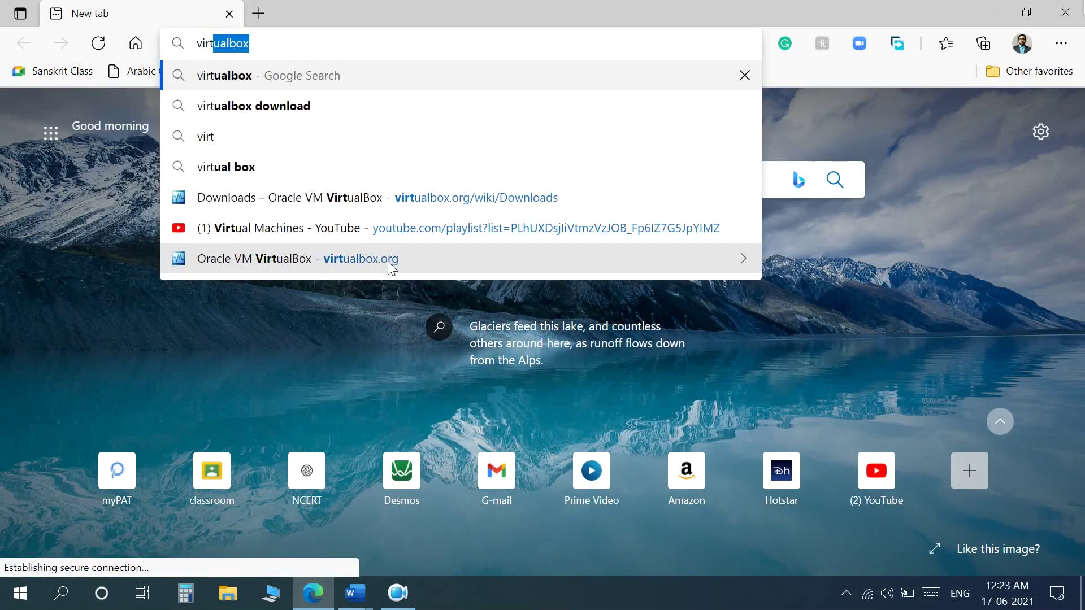
{"action": "key", "text": "Return"}
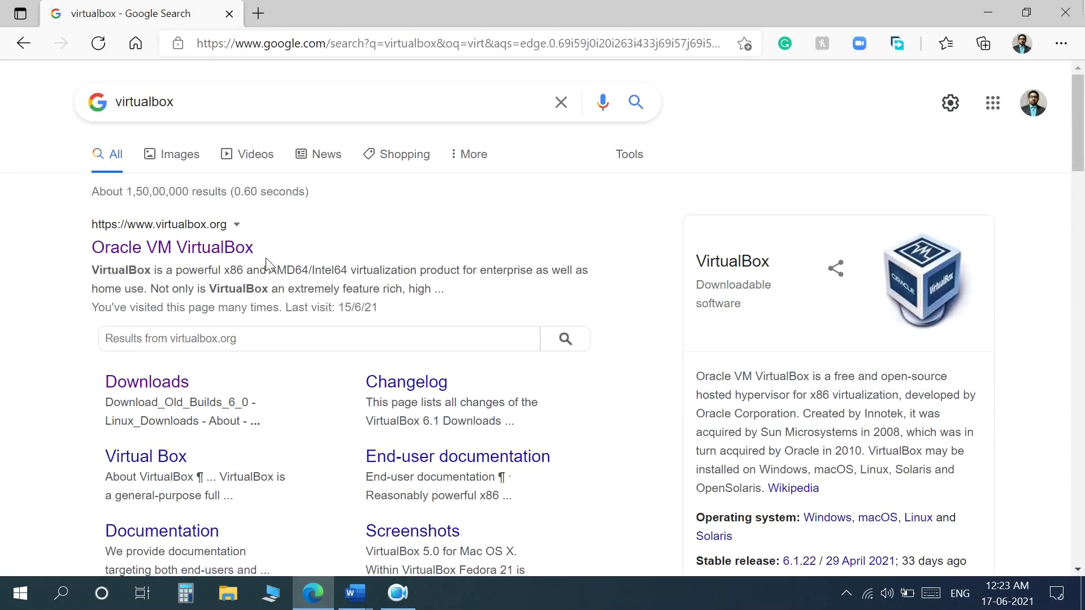
{"action": "left_click", "coordinate": [201, 257]}
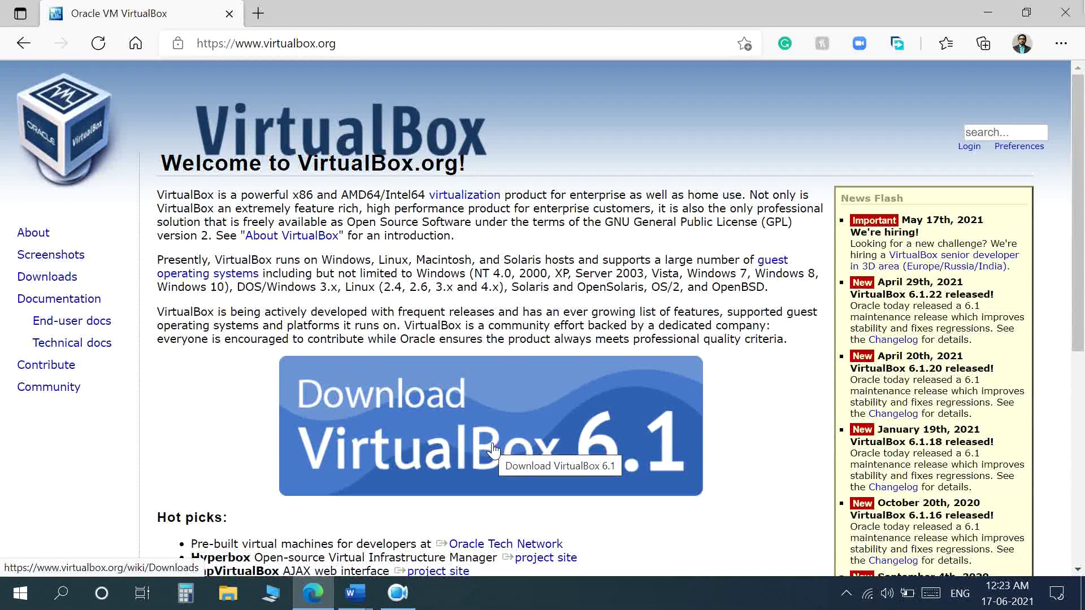
Go to the VirtualBox downloads page, point out the Windows, OS X and Linux packages, then close the browser
{"action": "left_click", "coordinate": [493, 449]}
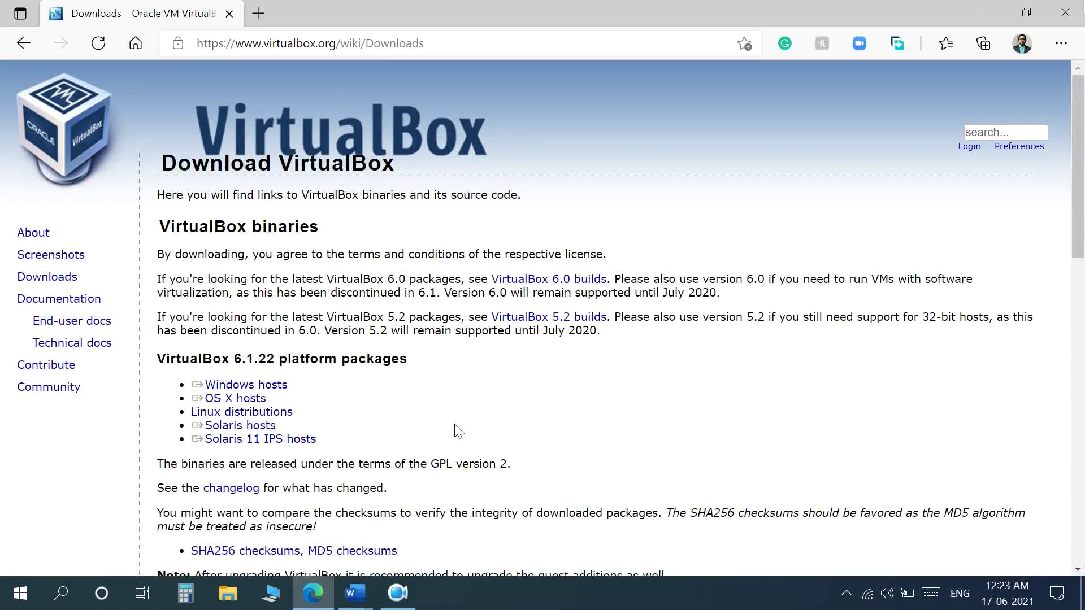
{"action": "left_click", "coordinate": [209, 387]}
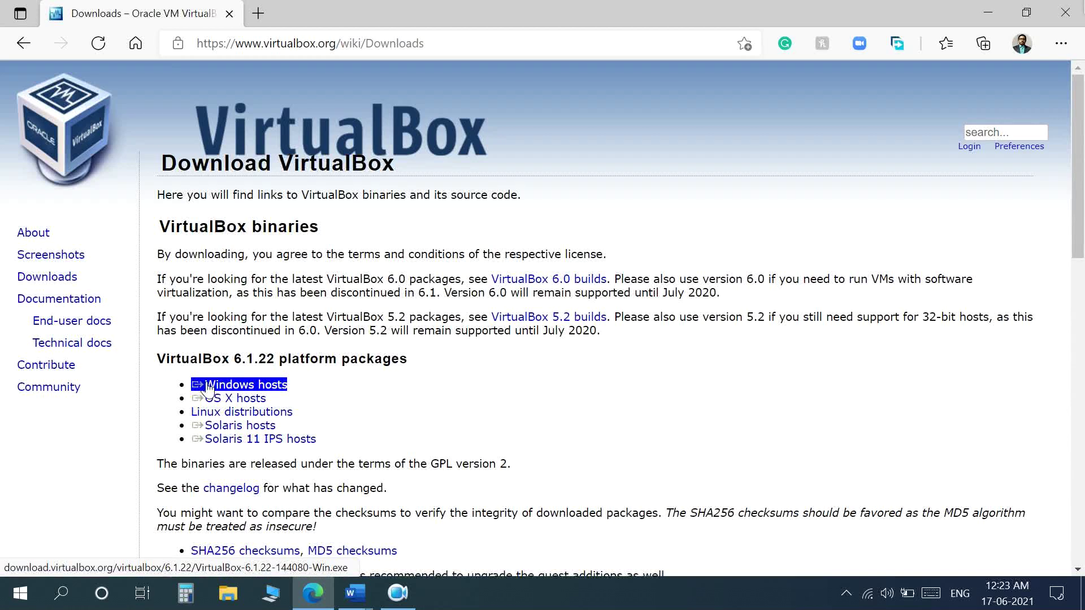
{"action": "left_click", "coordinate": [232, 399]}
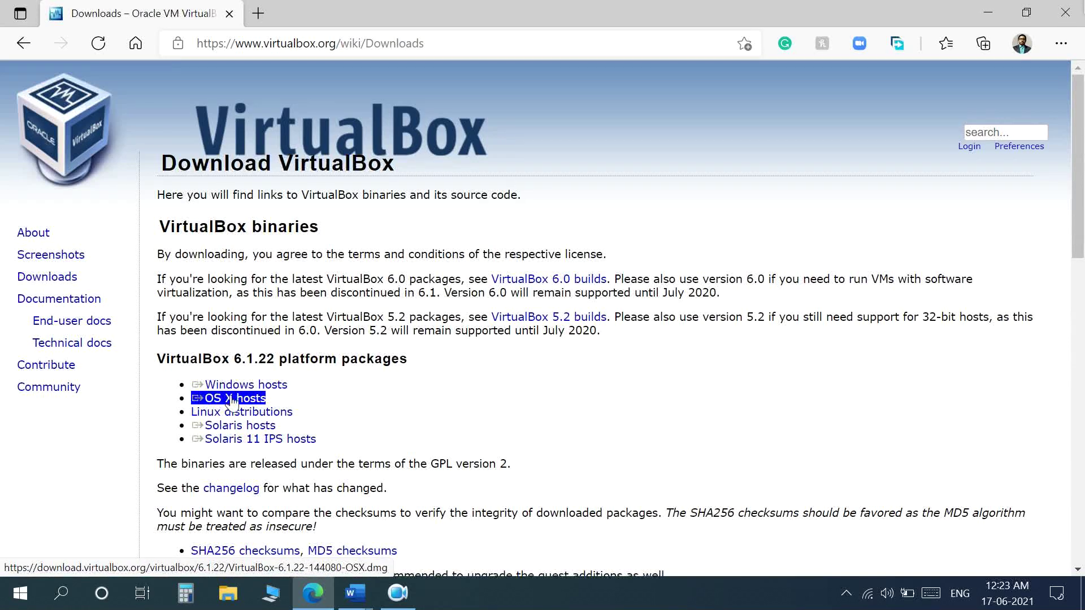
{"action": "left_click", "coordinate": [222, 417]}
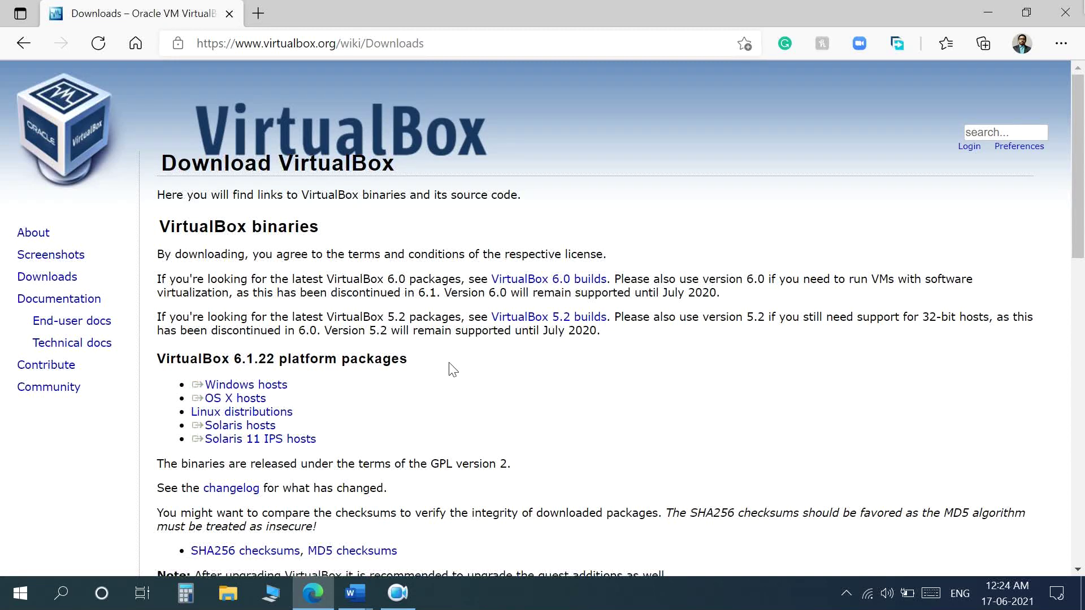
{"action": "left_click", "coordinate": [1066, 13]}
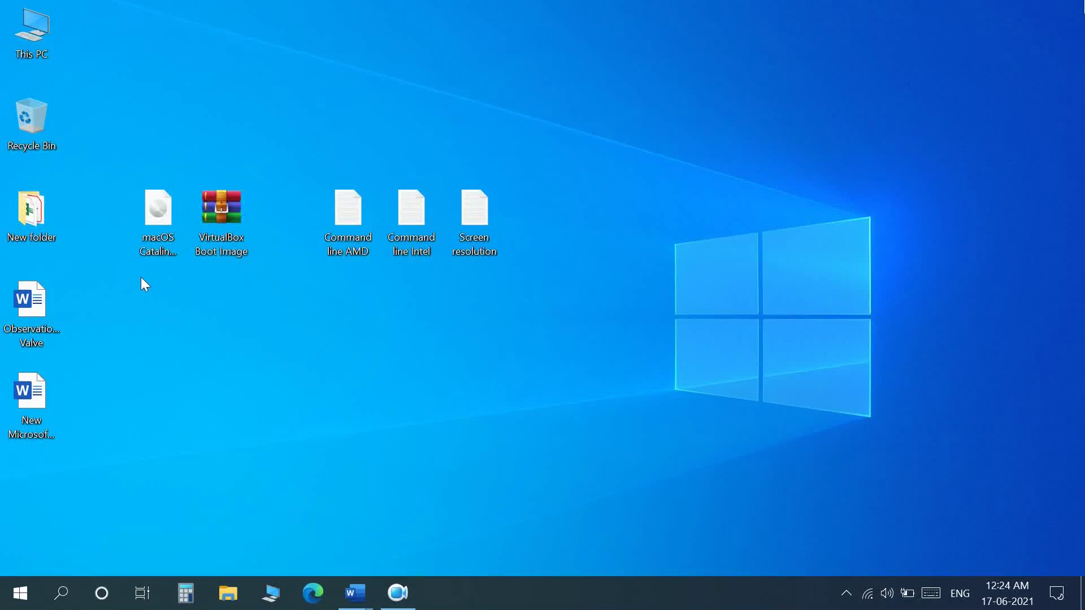
Point out the Catalina image, boot image archive and command-line/resolution files on the desktop, then open This PC
{"action": "left_click_drag", "start_coordinate": [136, 277], "coordinate": [155, 231]}
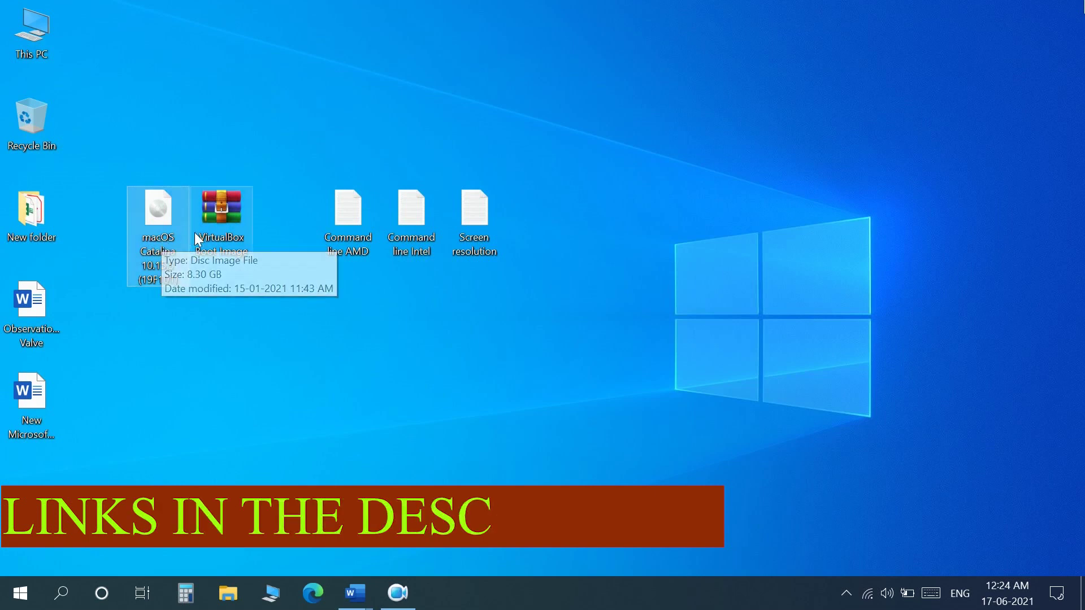
{"action": "left_click", "coordinate": [225, 232]}
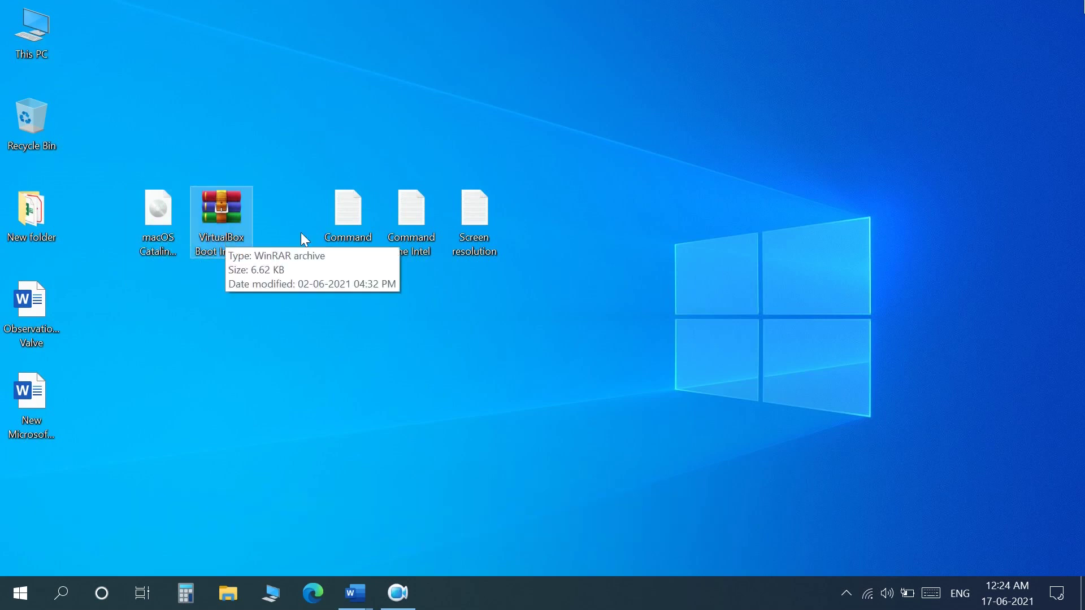
{"action": "left_click_drag", "start_coordinate": [340, 291], "coordinate": [473, 201]}
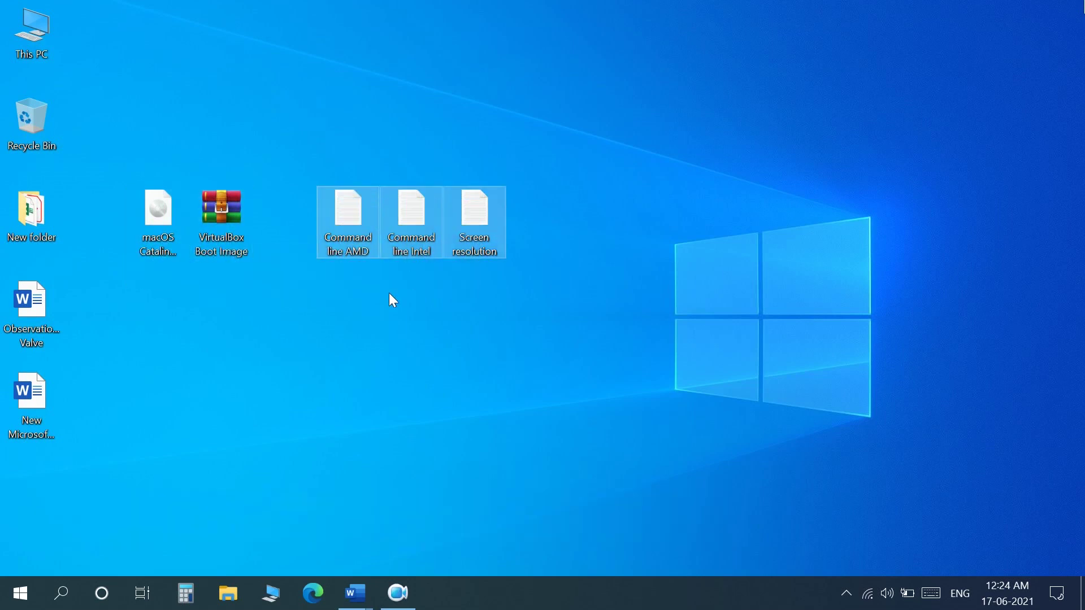
{"action": "left_click", "coordinate": [388, 296]}
{"action": "left_click", "coordinate": [408, 223]}
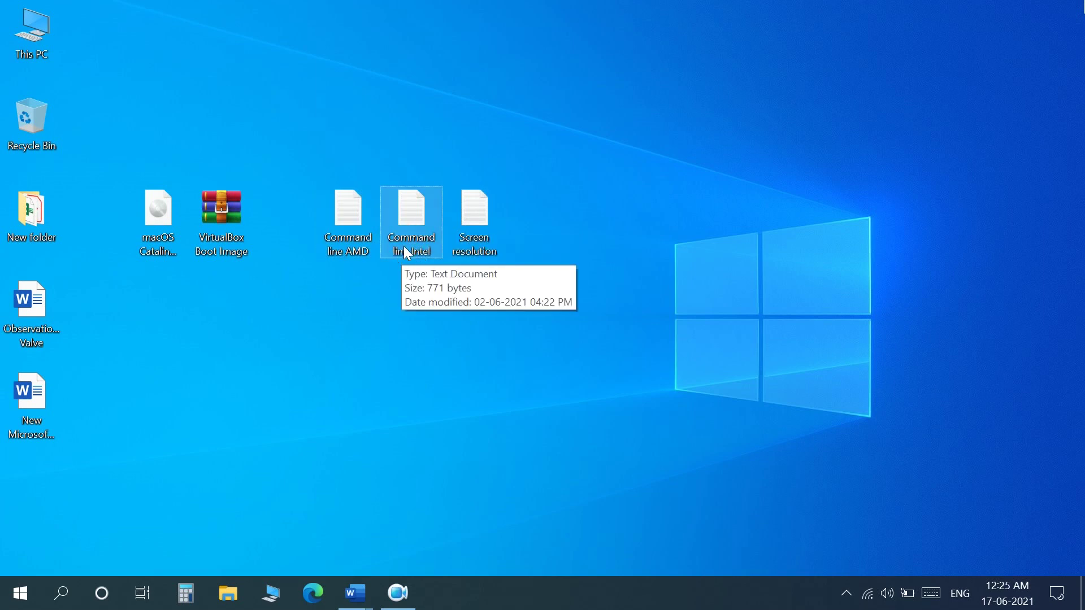
{"action": "left_click", "coordinate": [355, 248]}
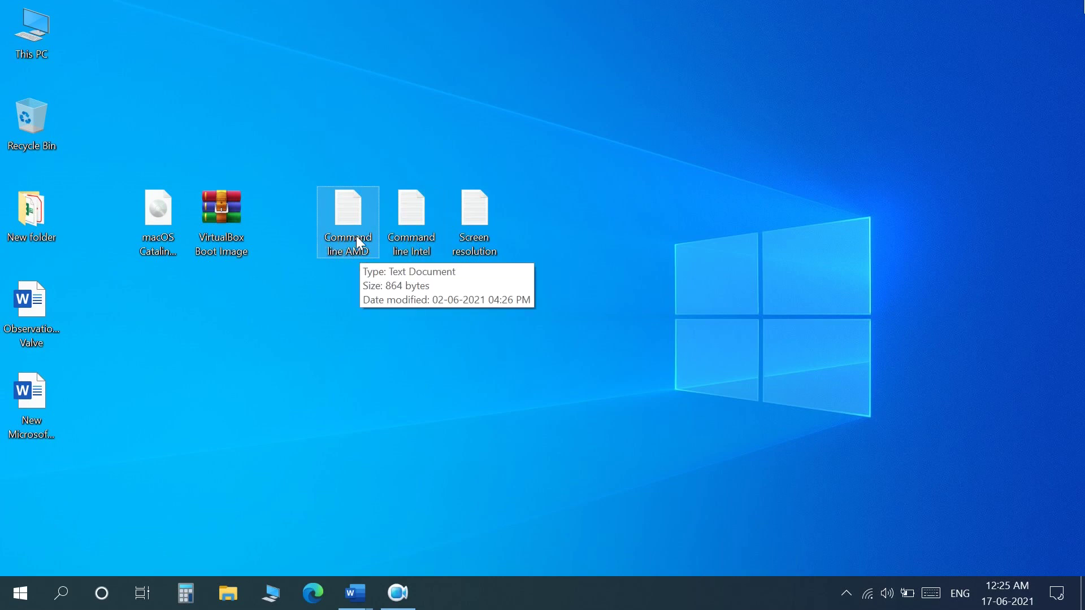
{"action": "left_click", "coordinate": [475, 233]}
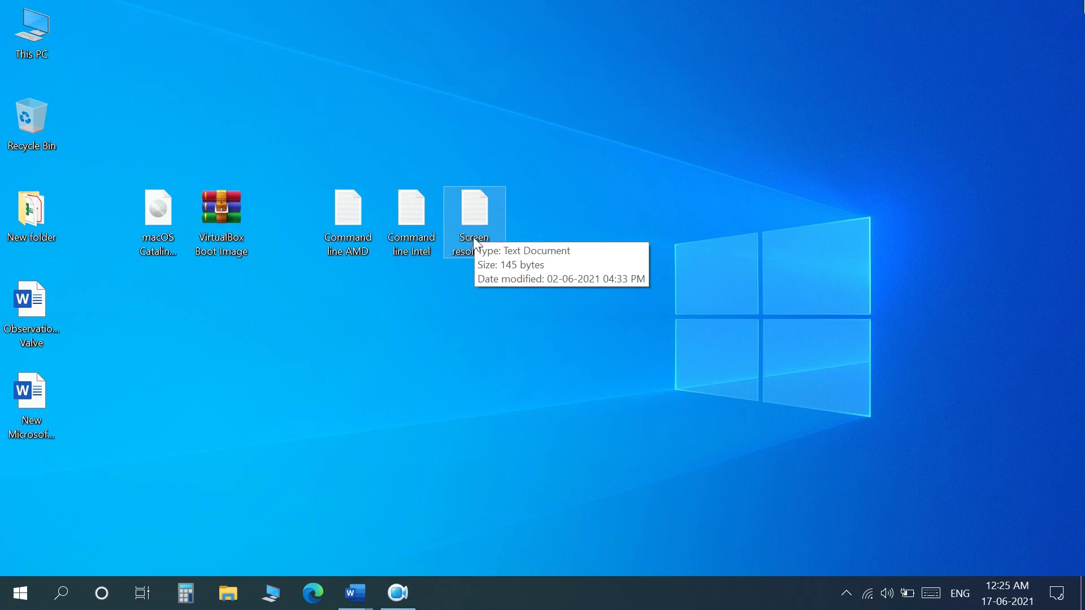
{"action": "left_click", "coordinate": [397, 298]}
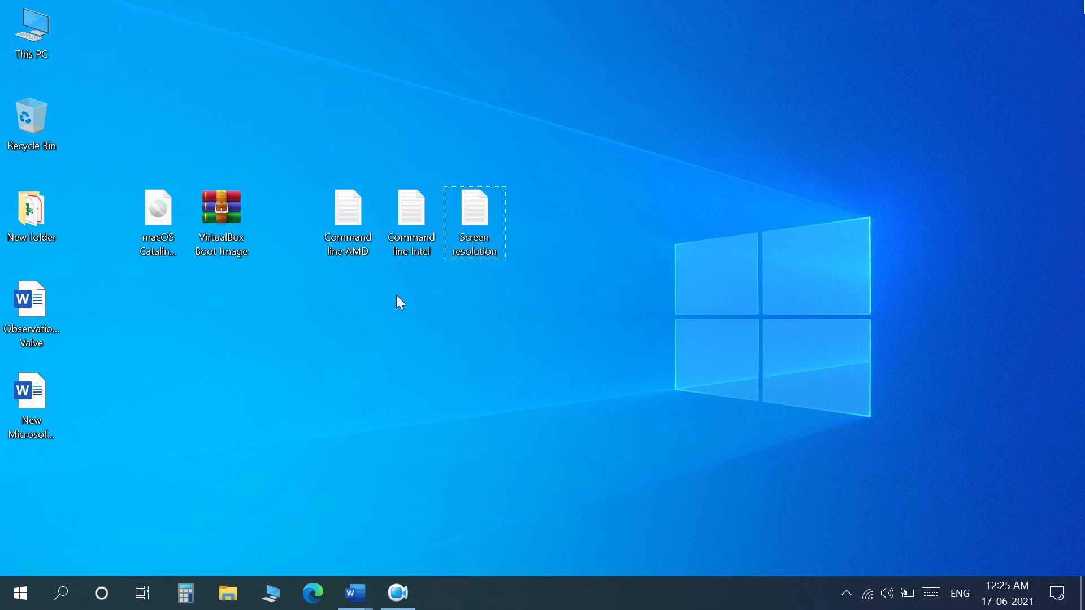
{"action": "left_click", "coordinate": [276, 602]}
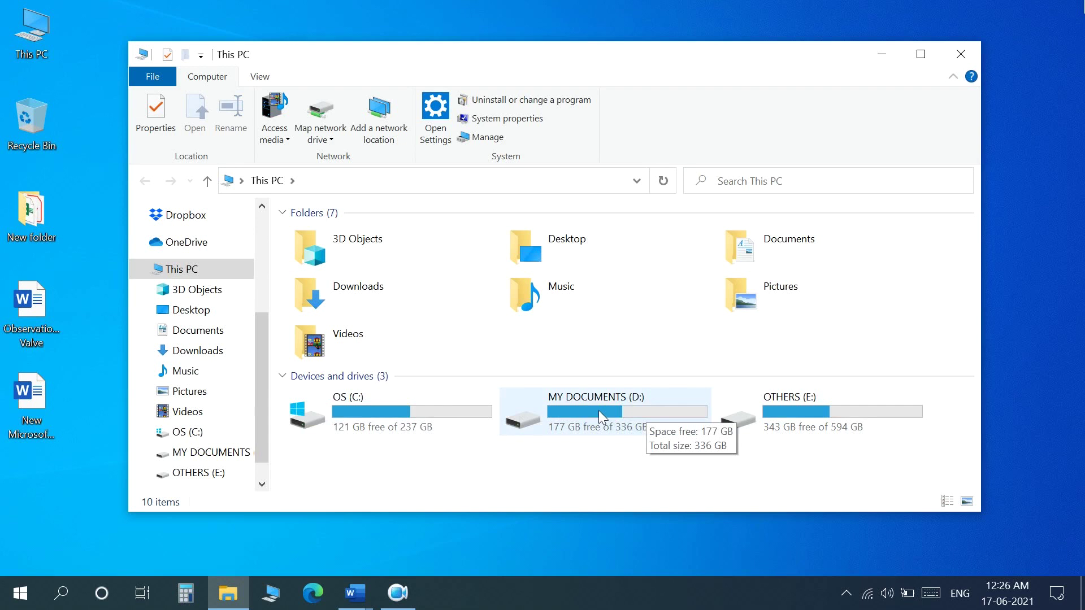
Create a 'vm' folder on MY DOCUMENTS (D:) and open it
{"action": "double_click", "coordinate": [631, 422]}
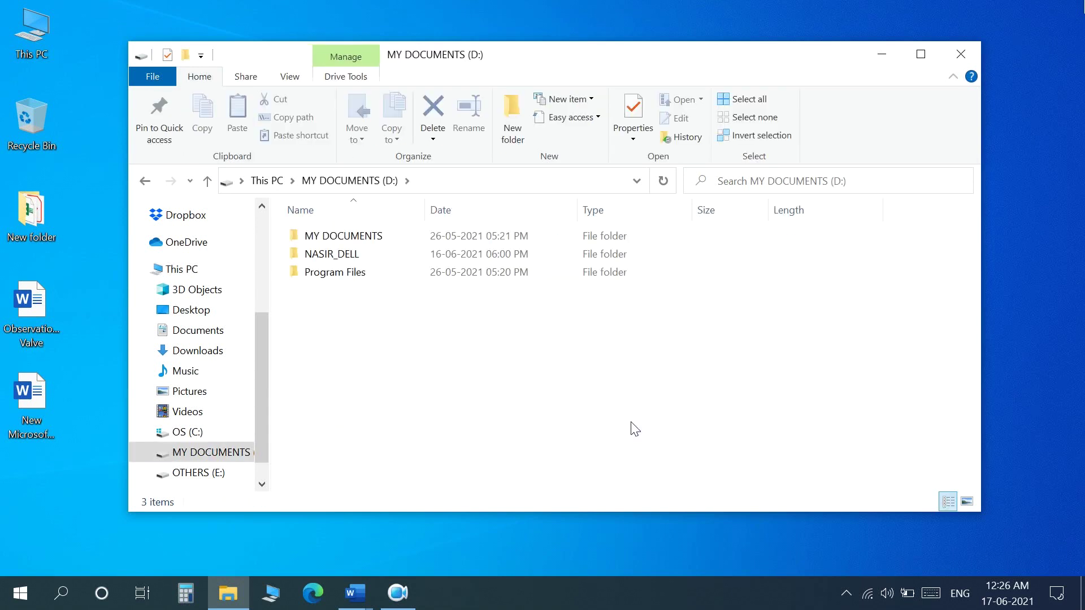
{"action": "right_click", "coordinate": [517, 348]}
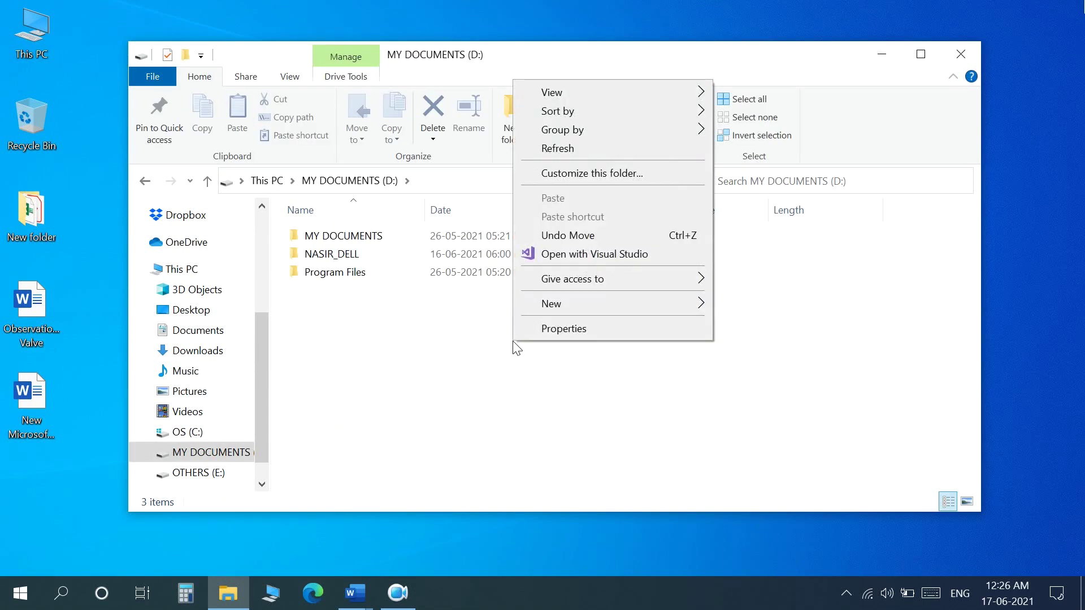
{"action": "mouse_move", "coordinate": [617, 303]}
{"action": "left_click", "coordinate": [719, 305]}
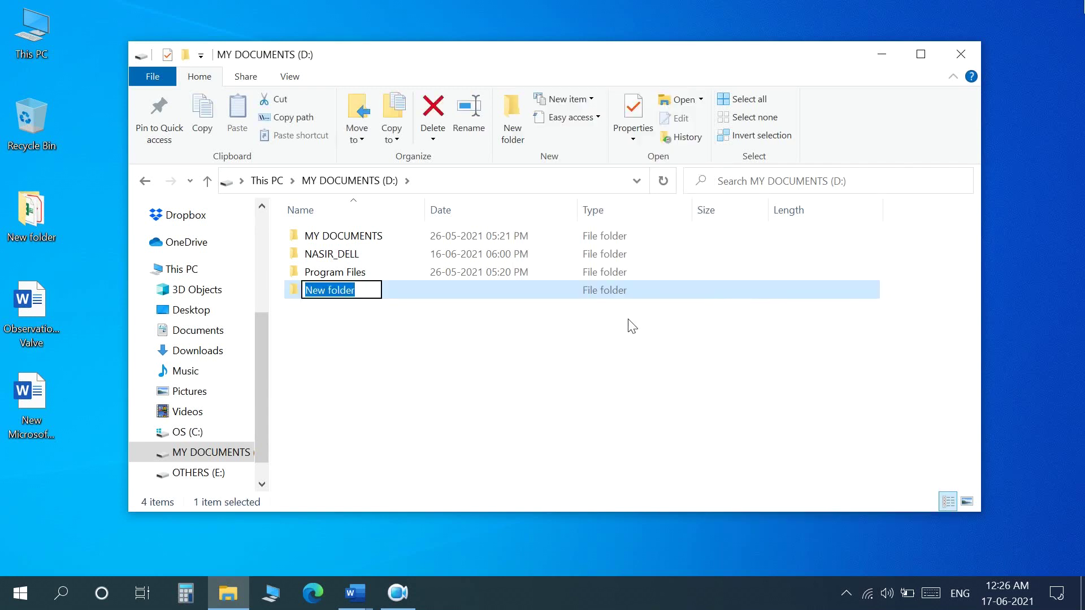
{"action": "type", "text": "vm"}
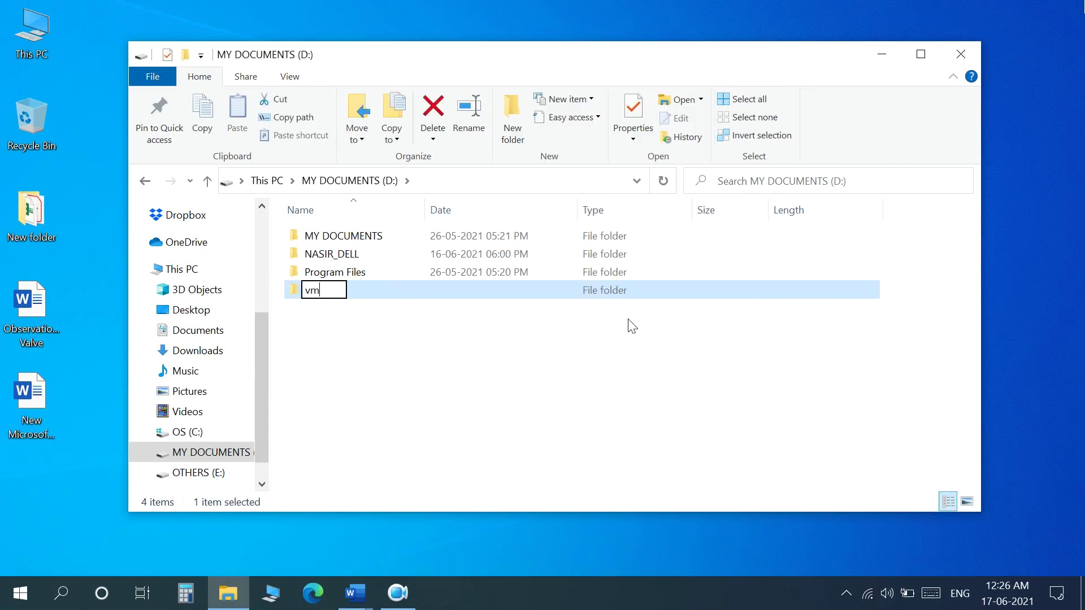
{"action": "key", "text": "Return"}
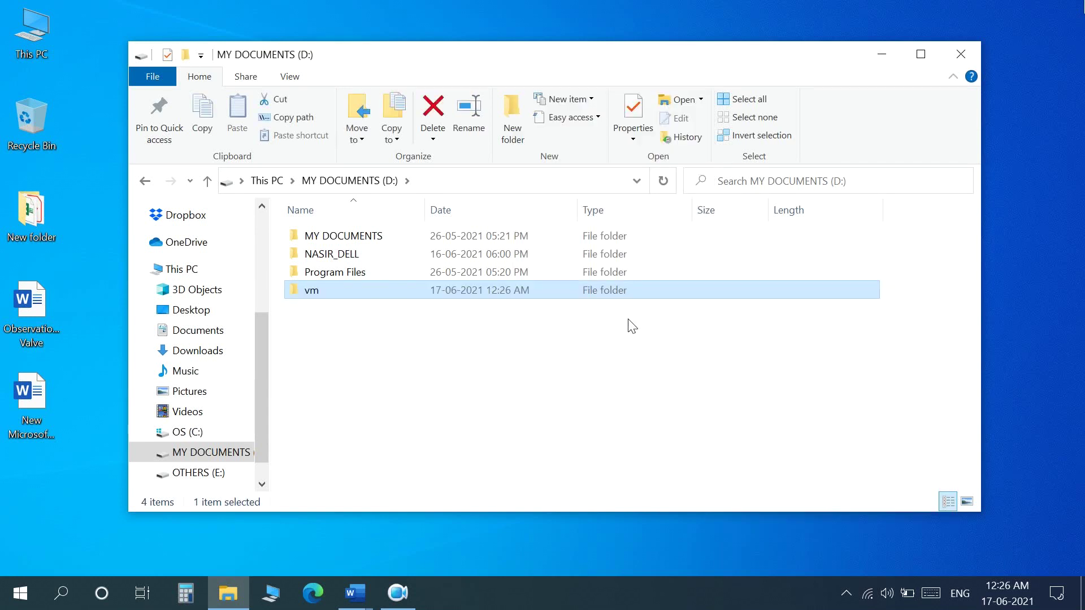
{"action": "key", "text": "Return"}
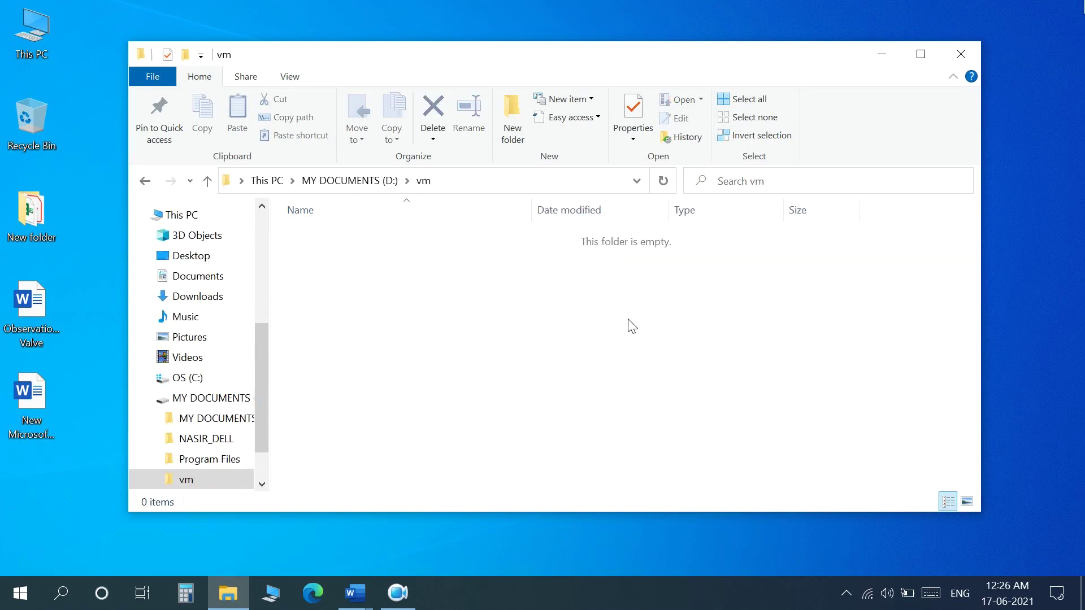
Create a 'mac' folder inside vm
{"action": "right_click", "coordinate": [586, 324]}
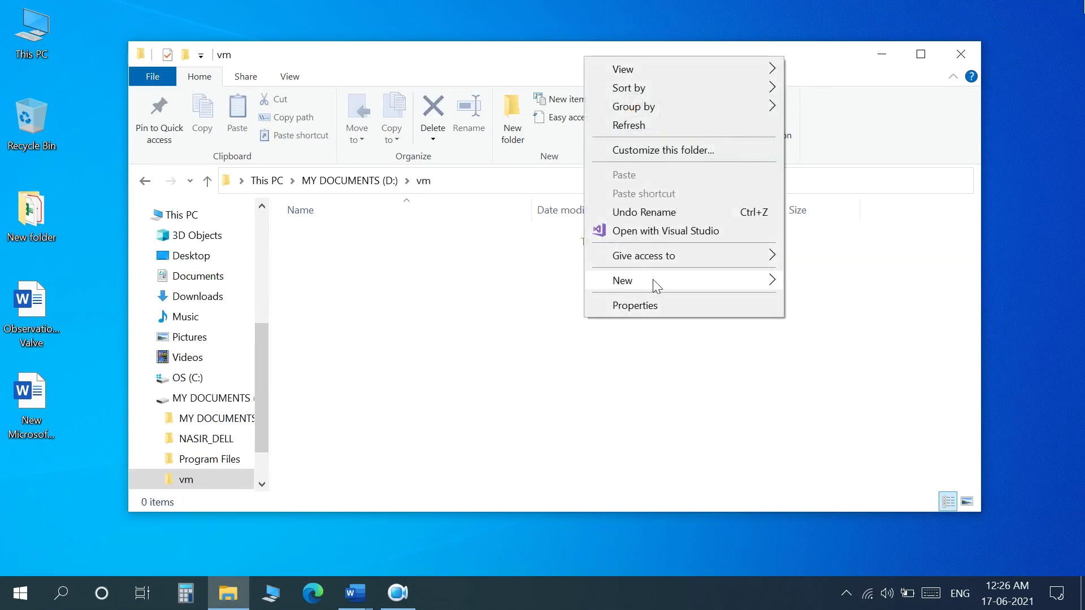
{"action": "mouse_move", "coordinate": [654, 279]}
{"action": "left_click", "coordinate": [823, 283]}
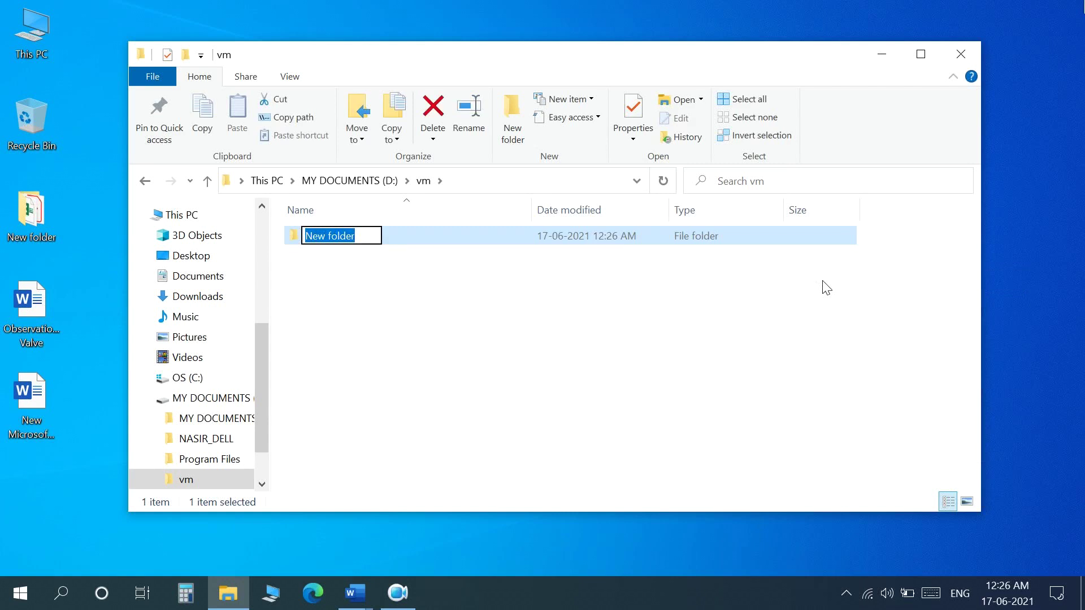
{"action": "type", "text": "mac"}
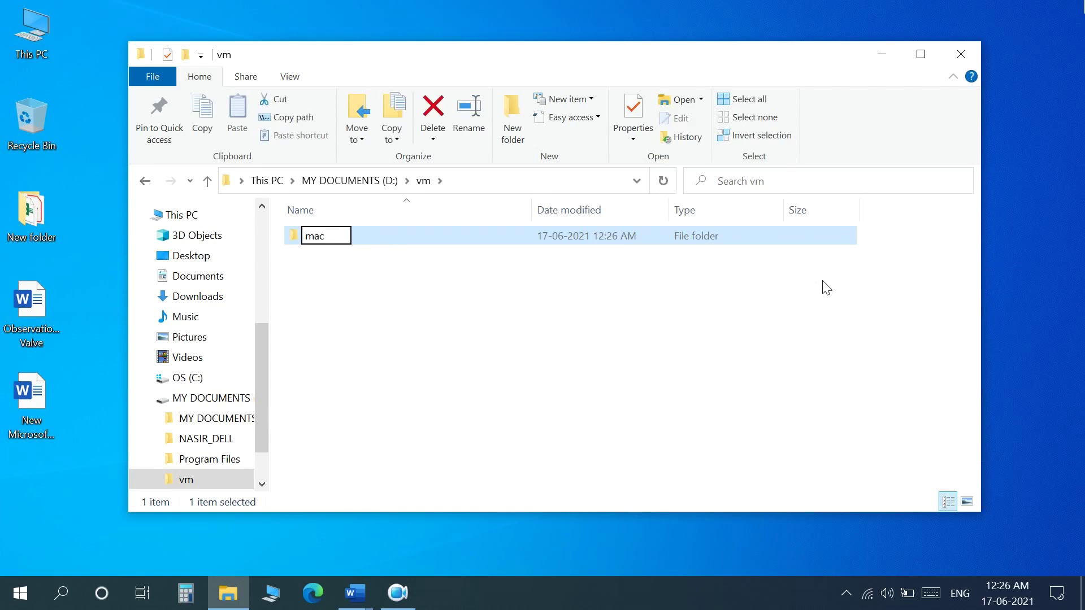
{"action": "key", "text": "Return"}
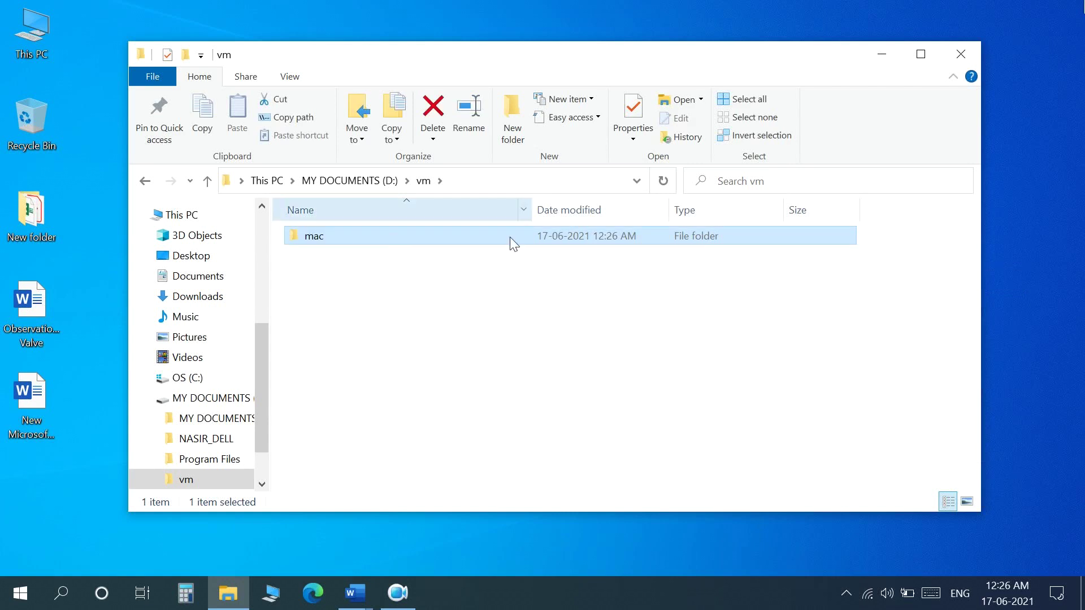
{"action": "left_click_drag", "start_coordinate": [298, 59], "coordinate": [697, 79]}
Drag the five desktop files into the vm folder, then delete them from the desktop
{"action": "left_click_drag", "start_coordinate": [514, 247], "coordinate": [756, 327]}
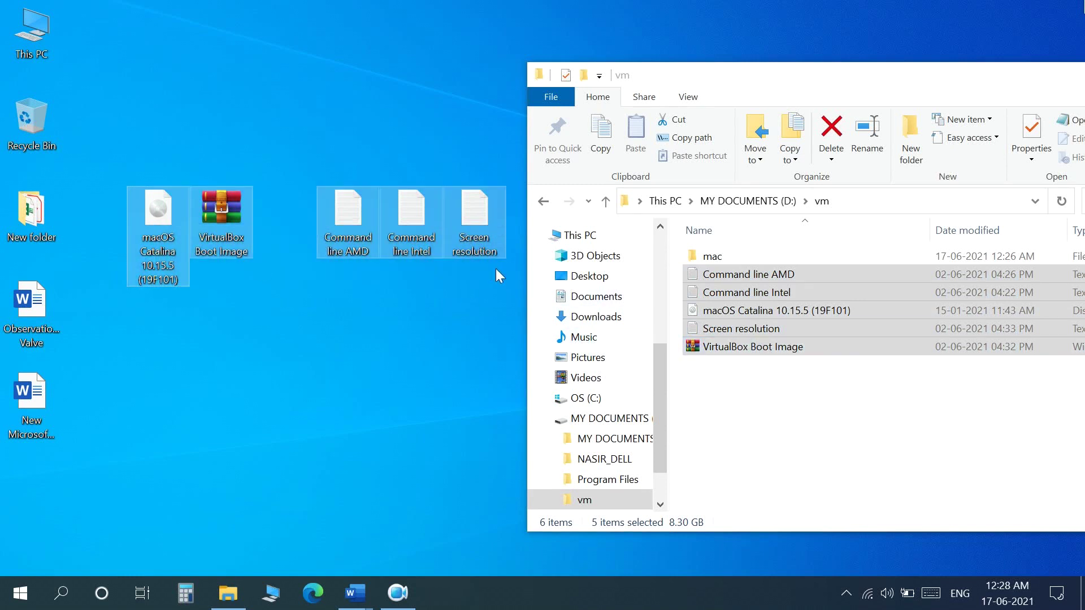
{"action": "right_click", "coordinate": [484, 241]}
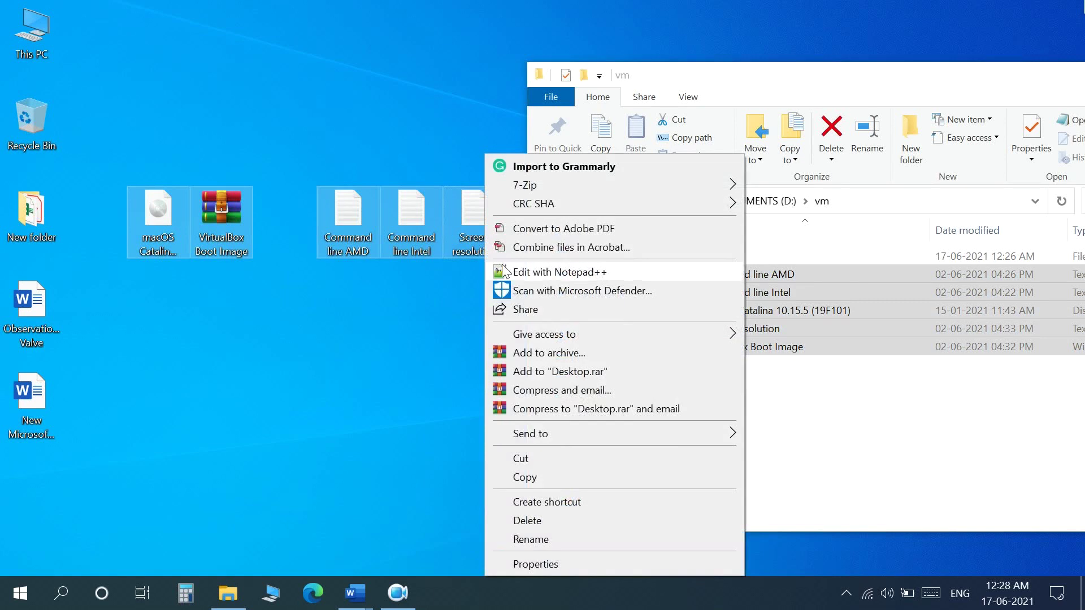
{"action": "left_click", "coordinate": [558, 522]}
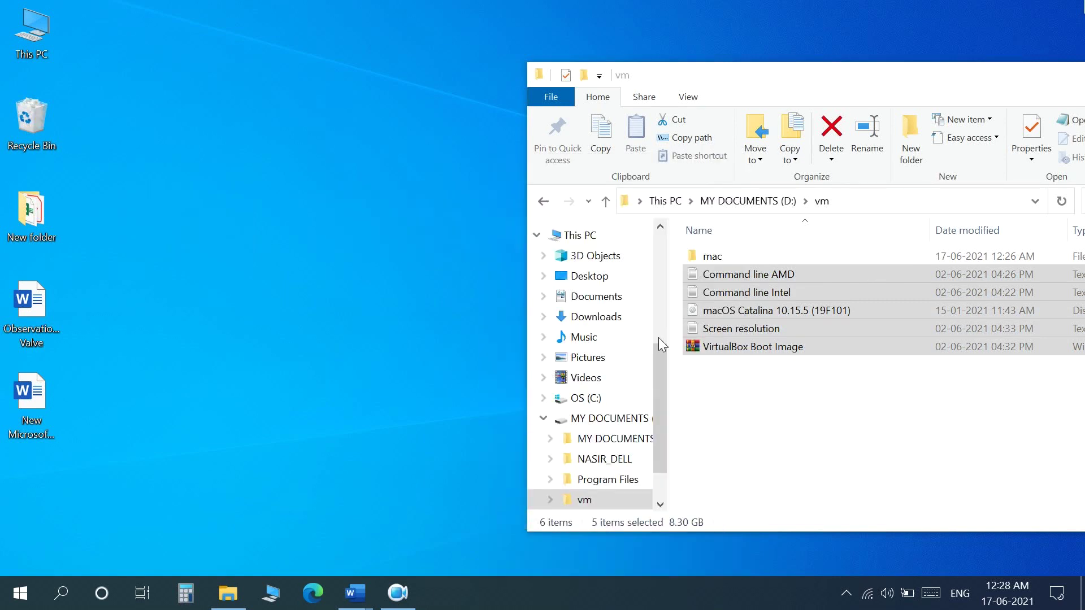
{"action": "left_click_drag", "start_coordinate": [783, 86], "coordinate": [388, 72]}
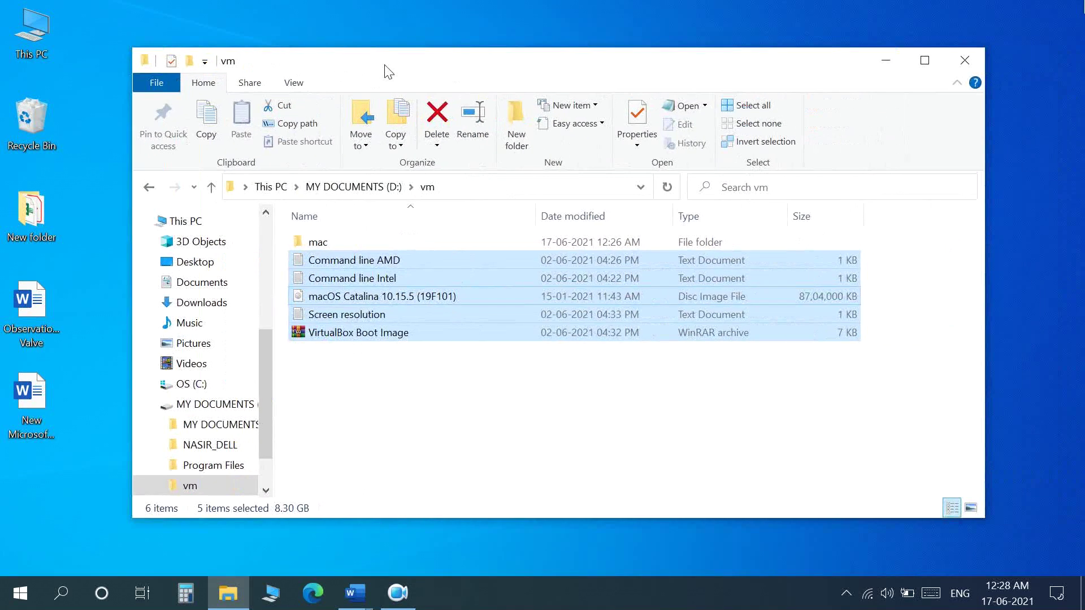
{"action": "left_click", "coordinate": [365, 337]}
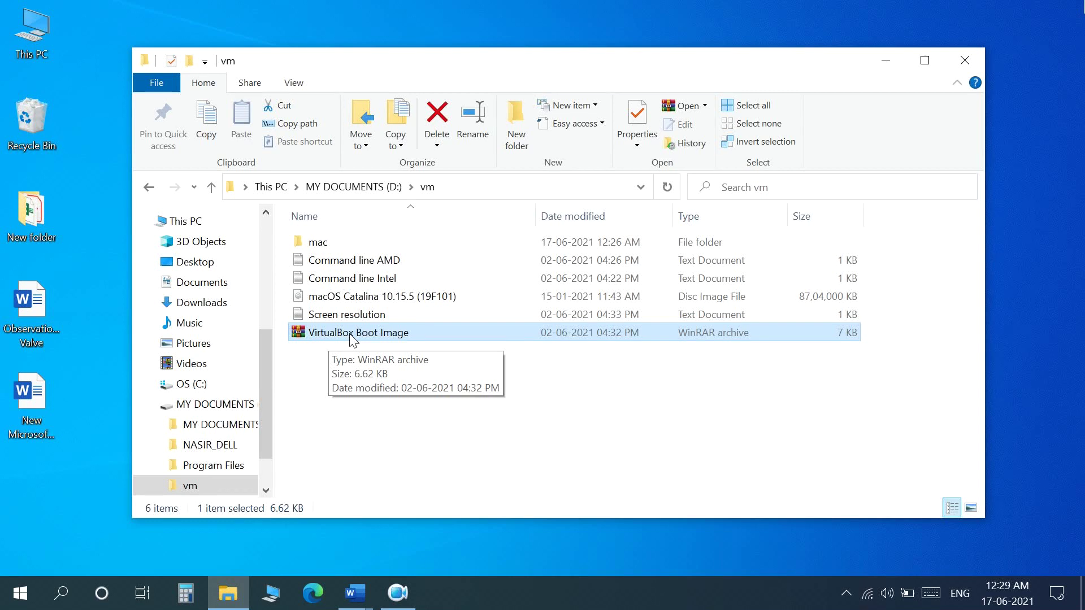
Extract the VirtualBox Boot Image archive into a 'VirtualBox Boot Image' folder
{"action": "right_click", "coordinate": [352, 338]}
{"action": "left_click", "coordinate": [367, 338]}
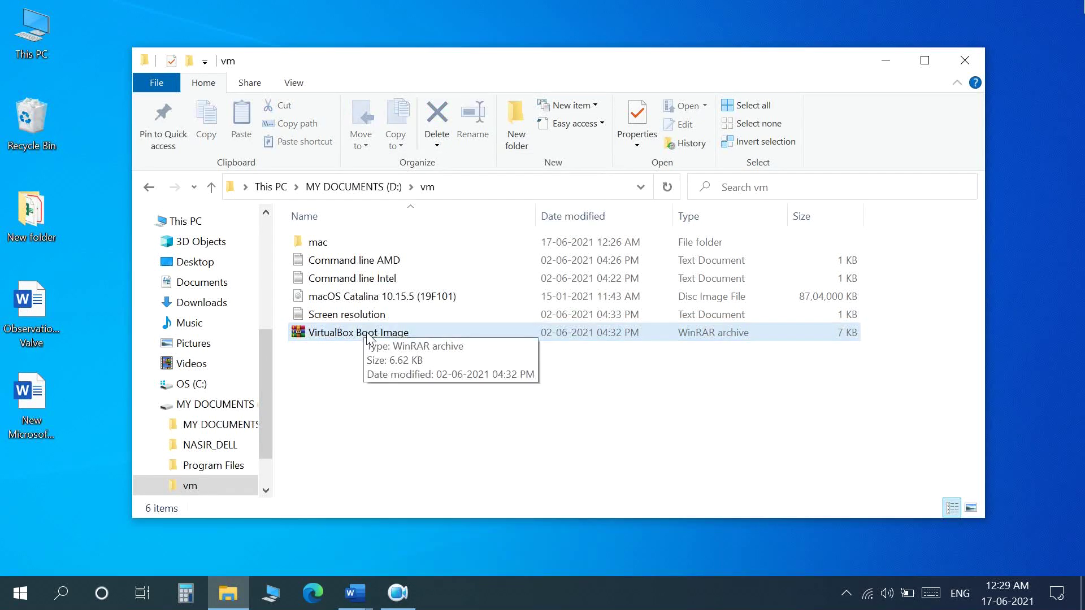
{"action": "right_click", "coordinate": [368, 338]}
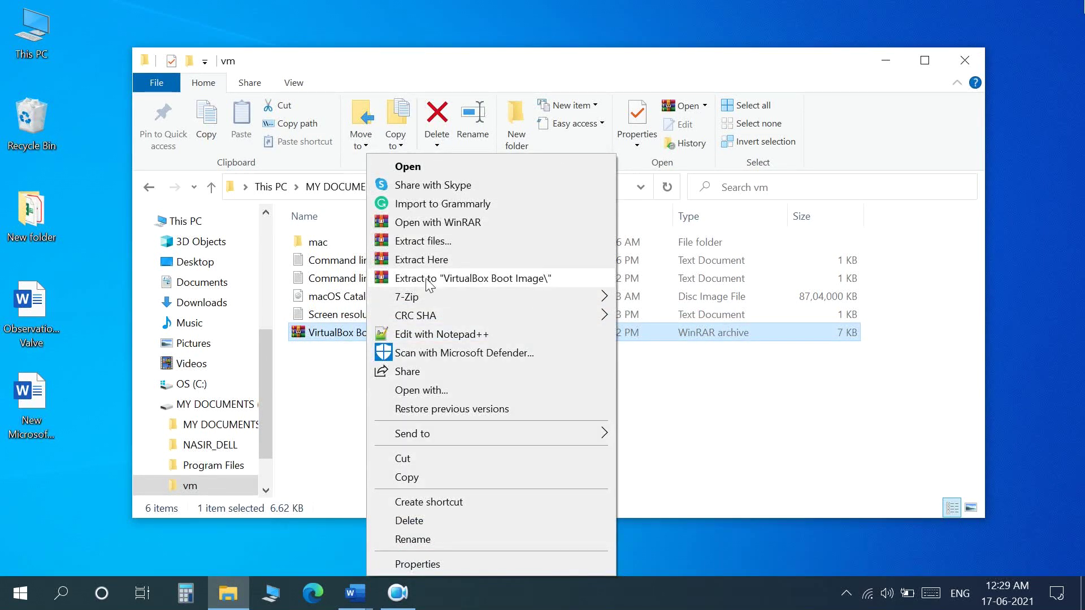
{"action": "left_click", "coordinate": [505, 284]}
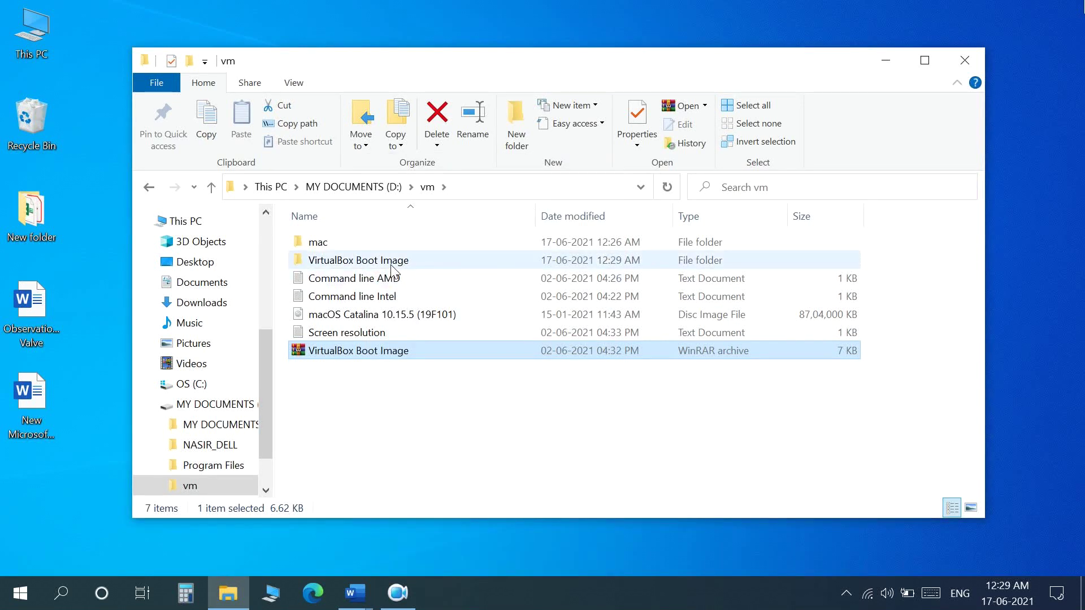
Check the extracted 384 KB .vmdk file, return to vm, and close File Explorer
{"action": "double_click", "coordinate": [385, 259]}
{"action": "double_click", "coordinate": [431, 251]}
{"action": "left_click", "coordinate": [412, 247]}
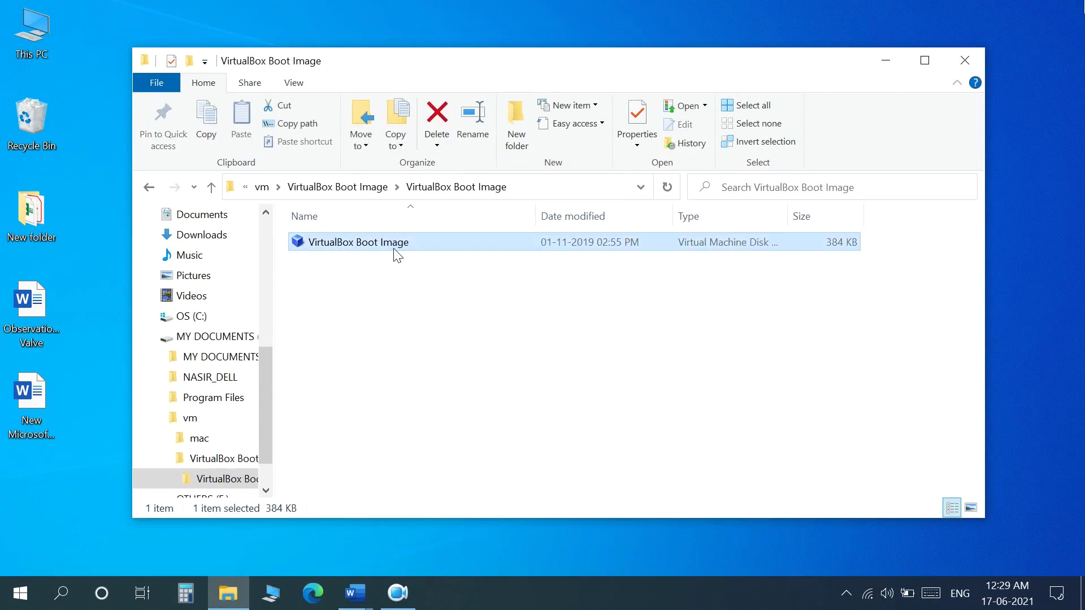
{"action": "left_click", "coordinate": [265, 190]}
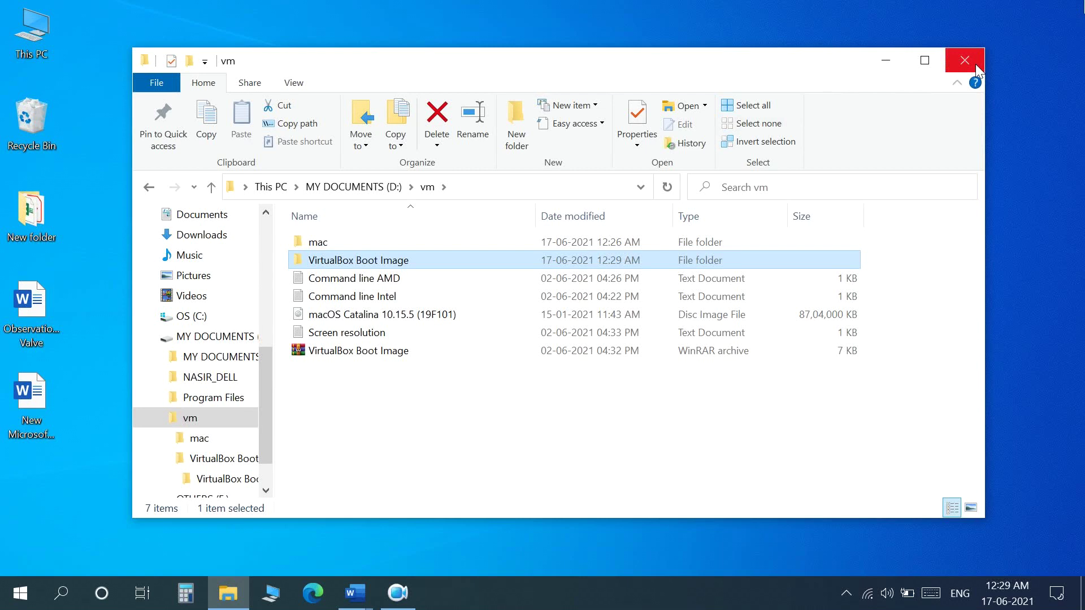
{"action": "left_click", "coordinate": [974, 63]}
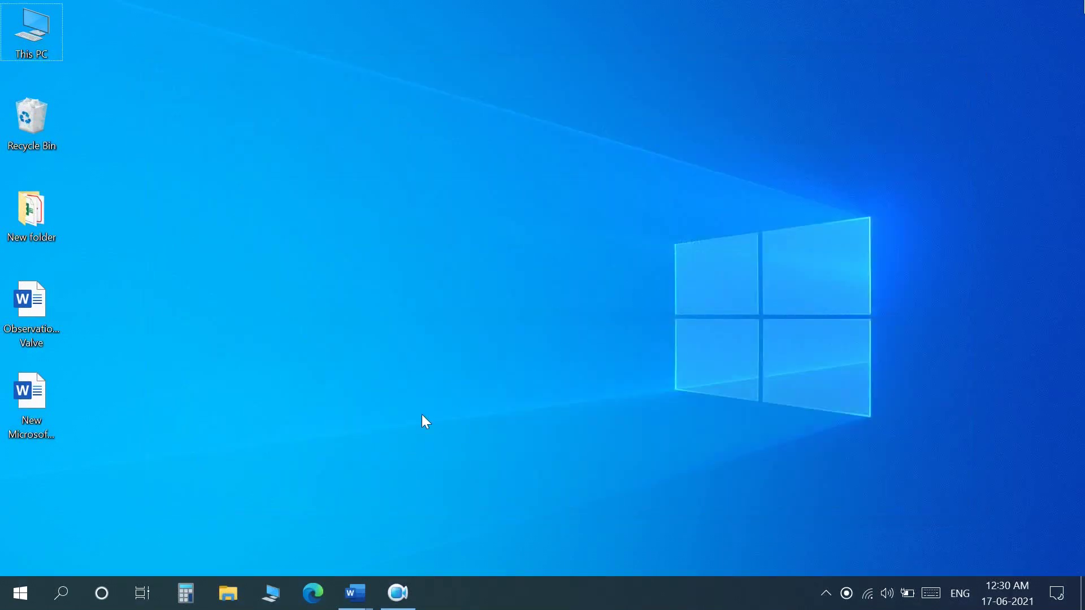
Launch VirtualBox and start a new Expert Mode machine named MAC
{"action": "left_click", "coordinate": [63, 592]}
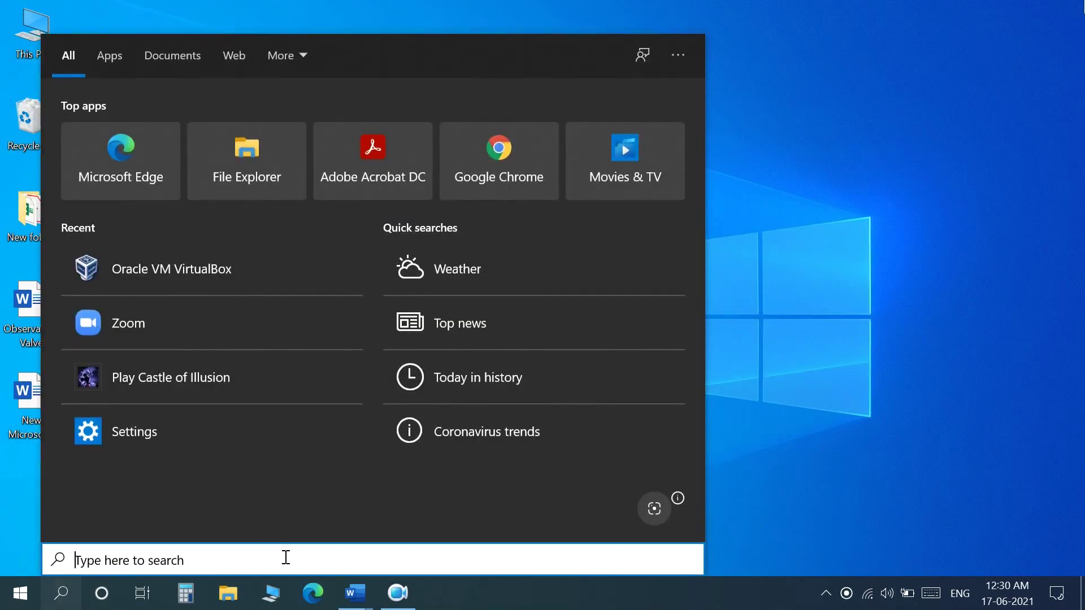
{"action": "type", "text": "virtu"}
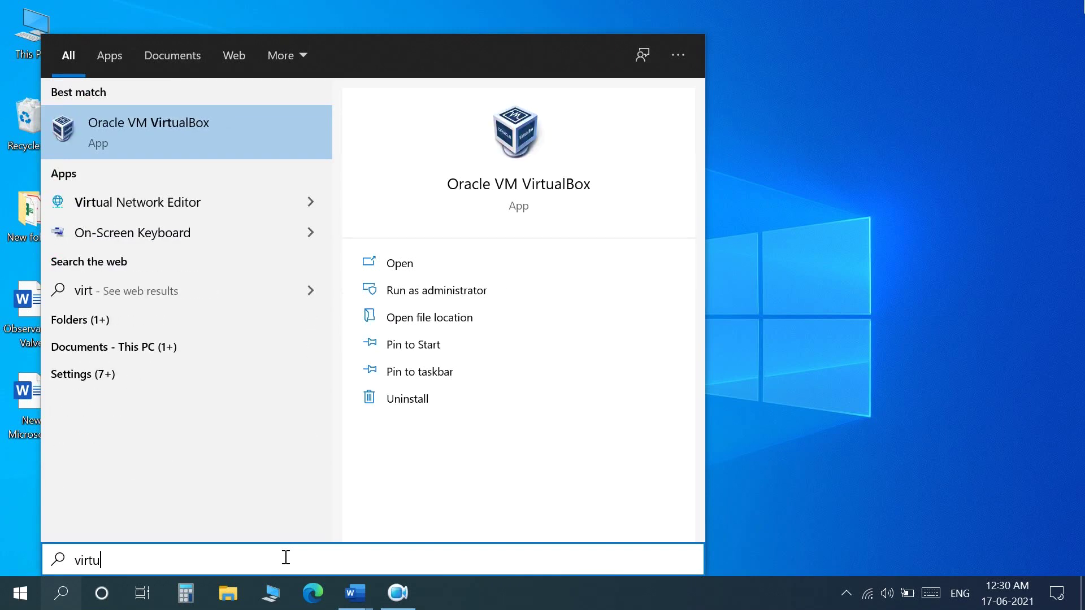
{"action": "type", "text": "albox"}
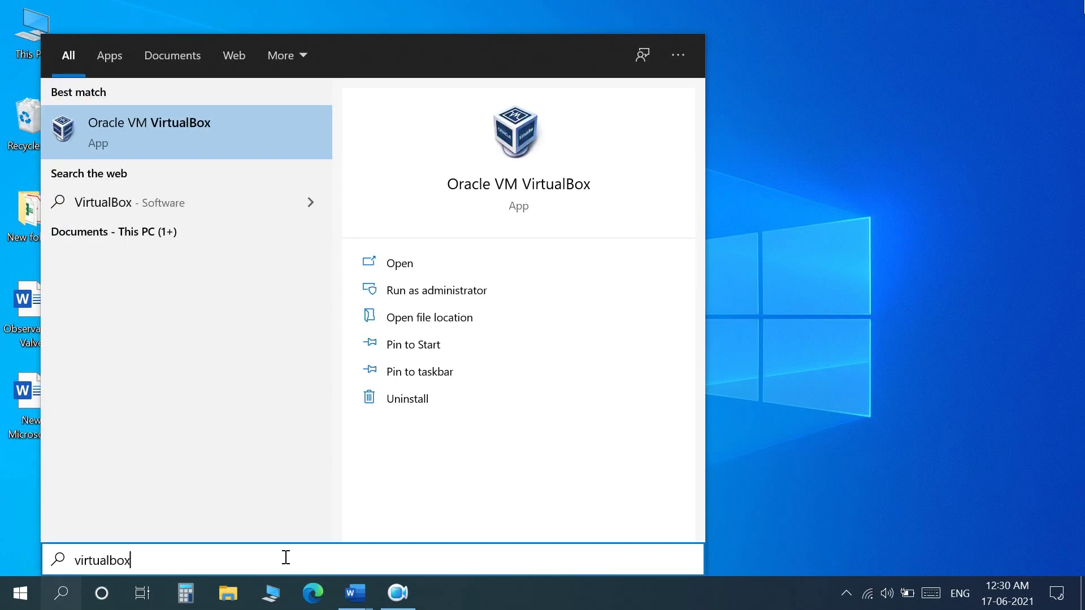
{"action": "left_click", "coordinate": [205, 144]}
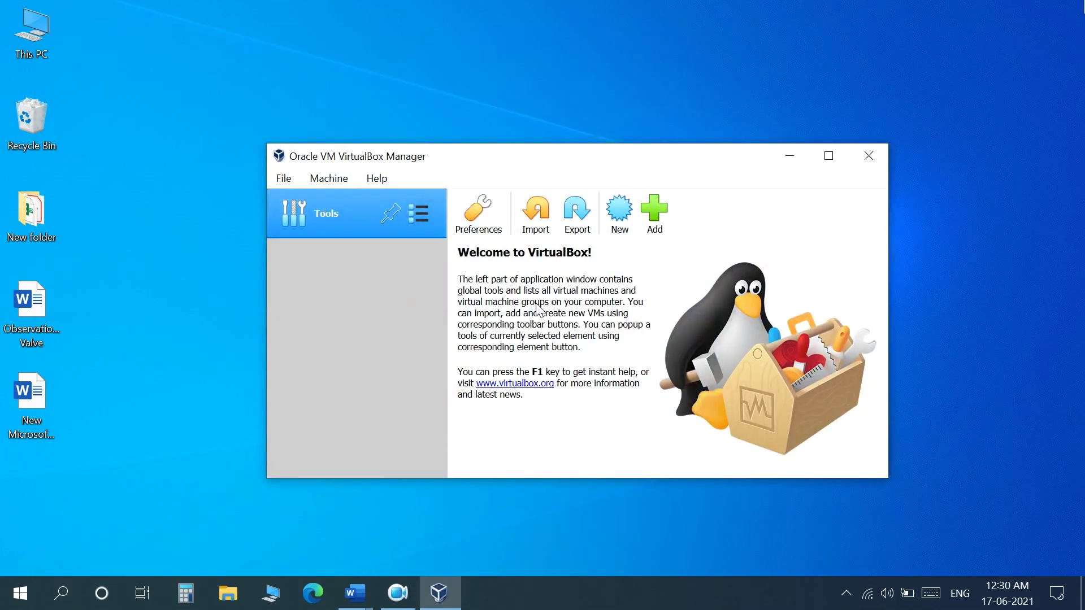
{"action": "left_click", "coordinate": [621, 213]}
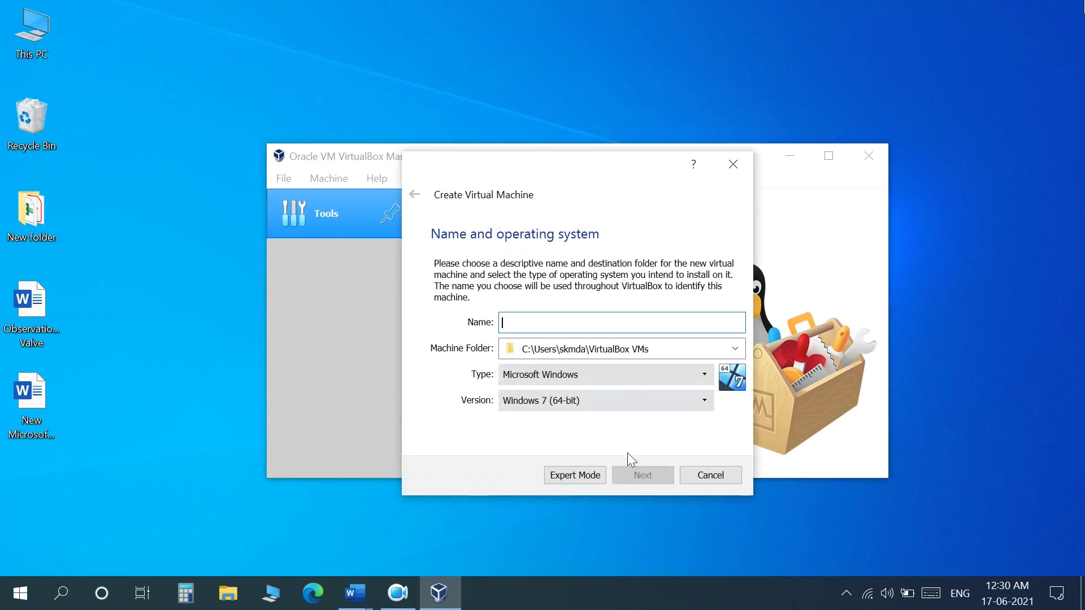
{"action": "left_click", "coordinate": [565, 478]}
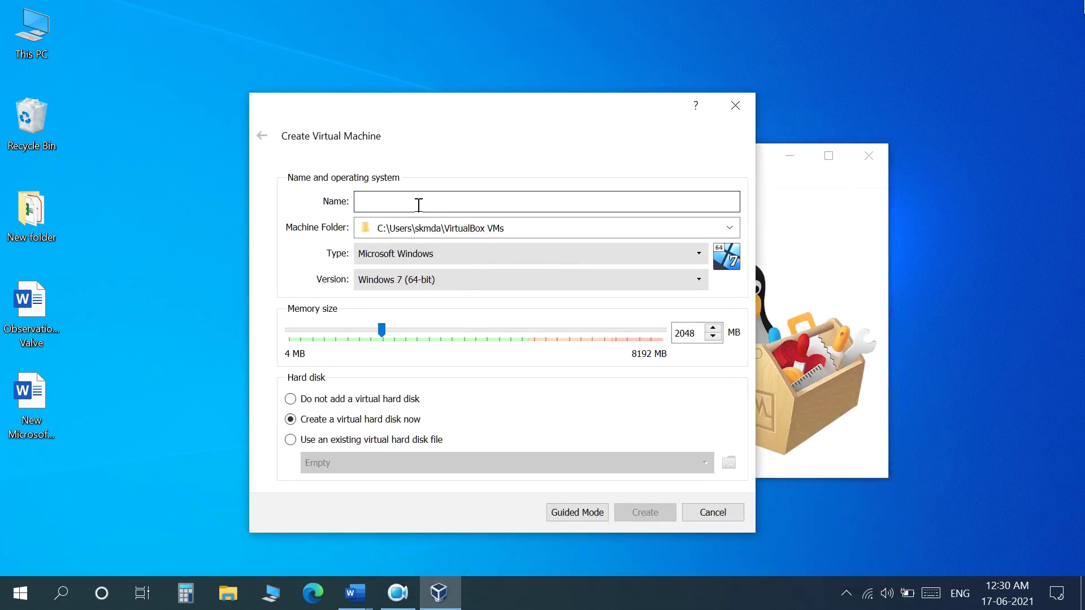
{"action": "type", "text": "MAC"}
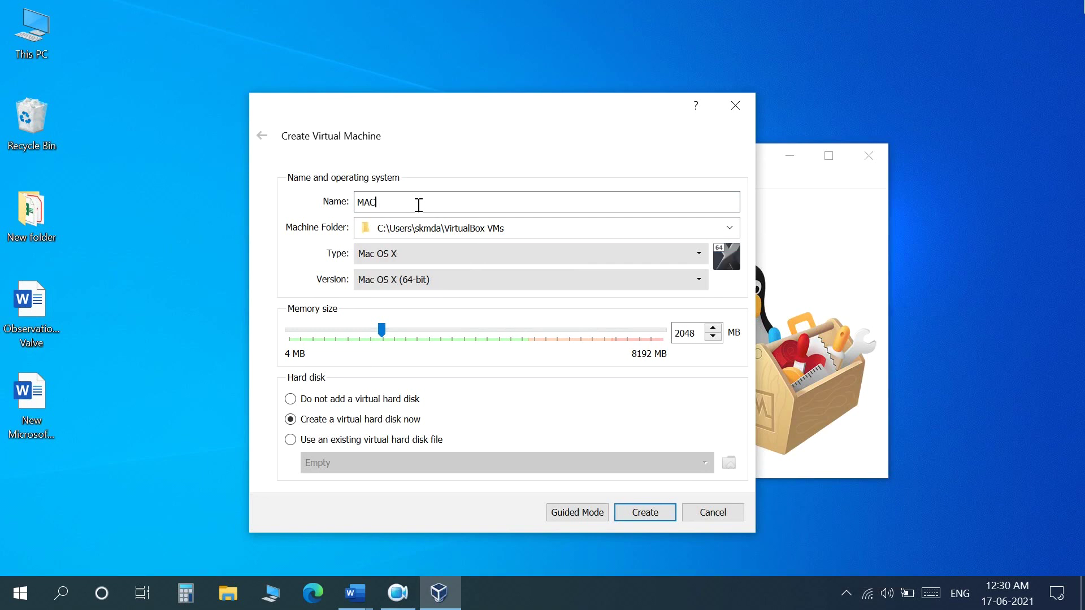
Set the machine folder to D:\vm\mac
{"action": "left_click_drag", "start_coordinate": [485, 228], "coordinate": [360, 228]}
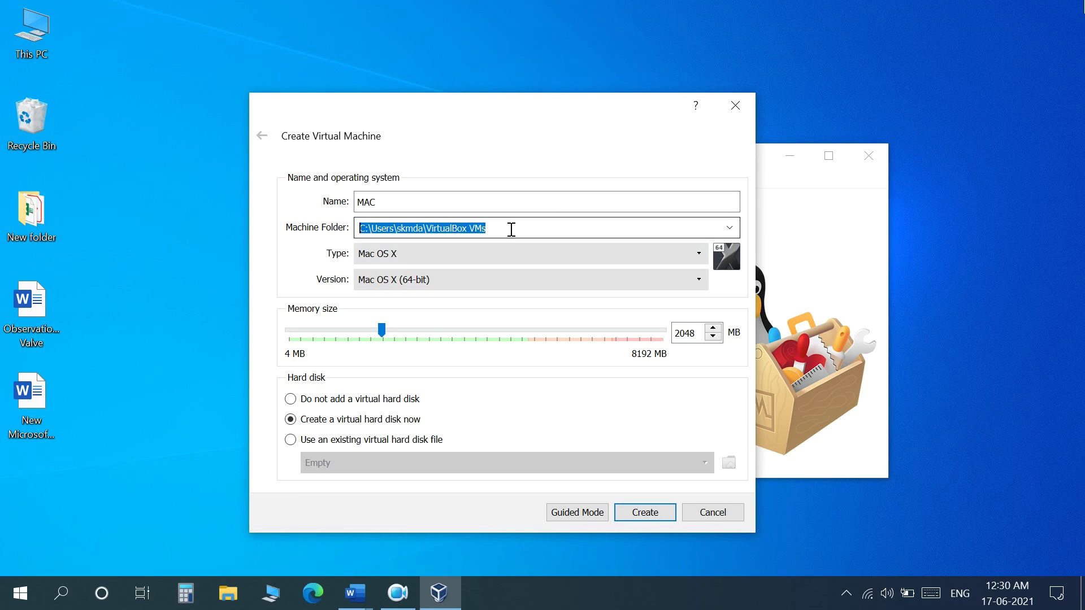
{"action": "left_click", "coordinate": [729, 228]}
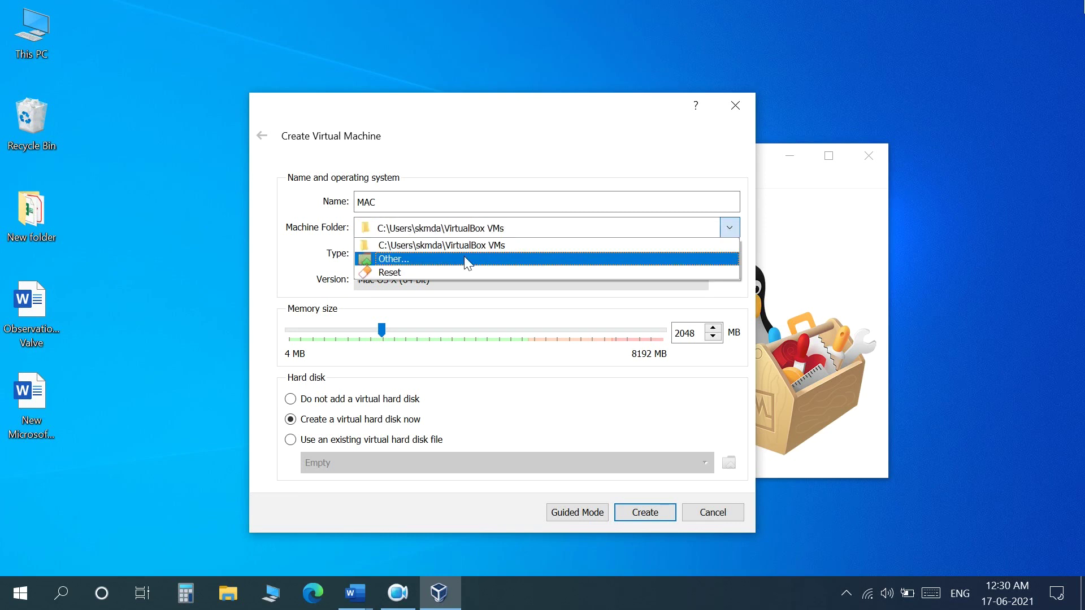
{"action": "left_click", "coordinate": [502, 313]}
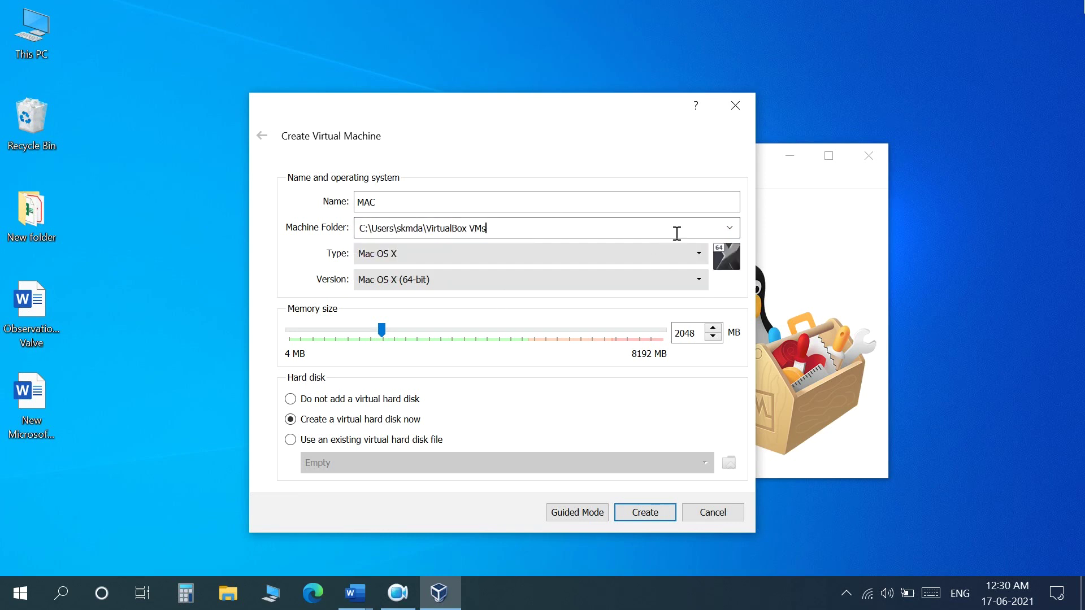
{"action": "left_click", "coordinate": [734, 232]}
{"action": "left_click", "coordinate": [467, 255]}
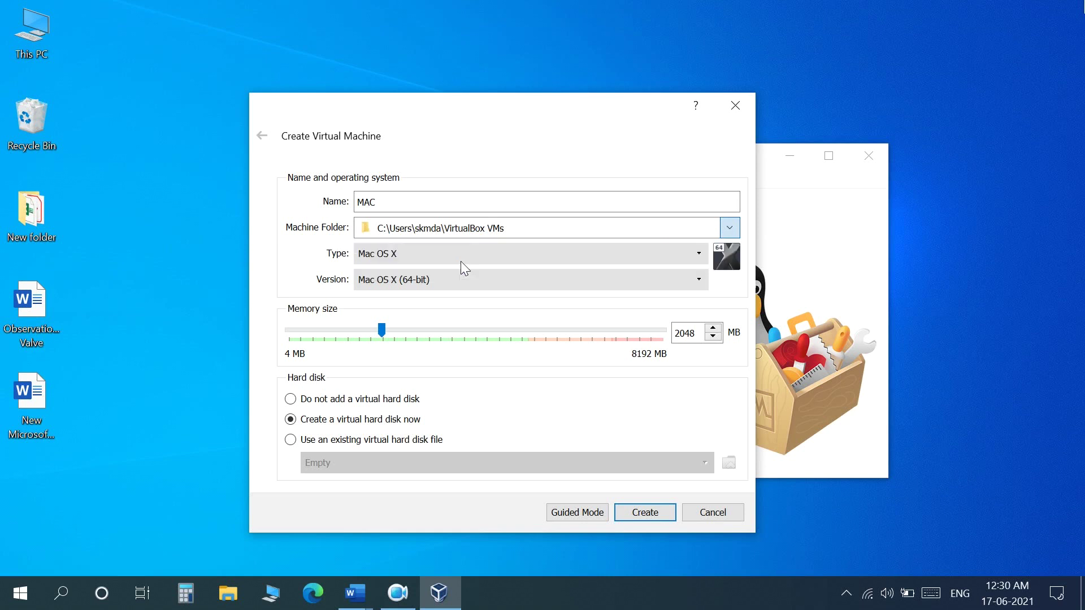
{"action": "scroll", "coordinate": [341, 295], "scroll_direction": "down", "scroll_amount": 8}
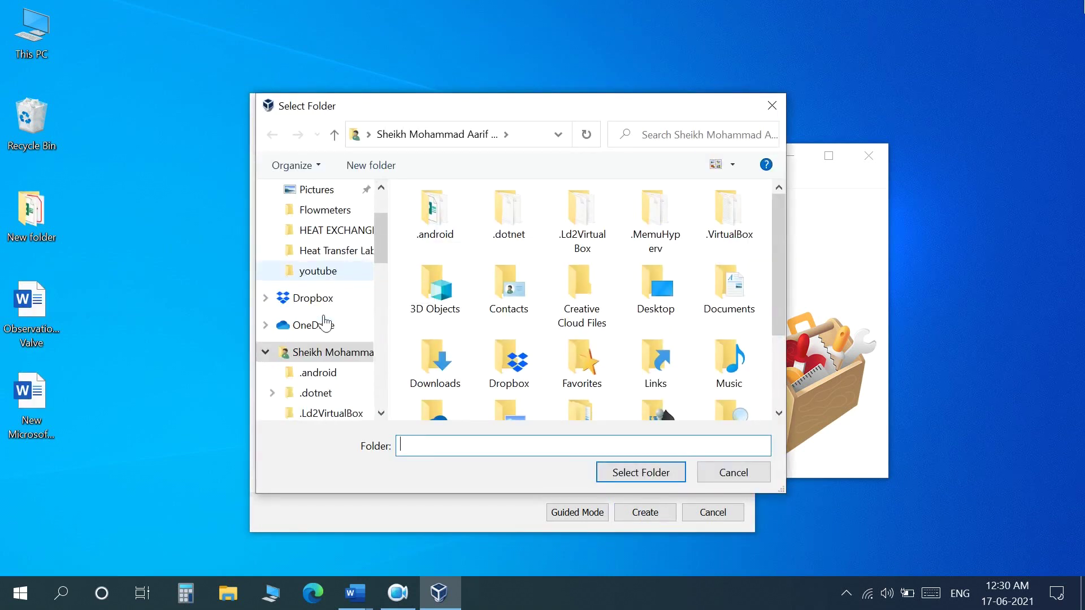
{"action": "scroll", "coordinate": [322, 319], "scroll_direction": "down", "scroll_amount": 4}
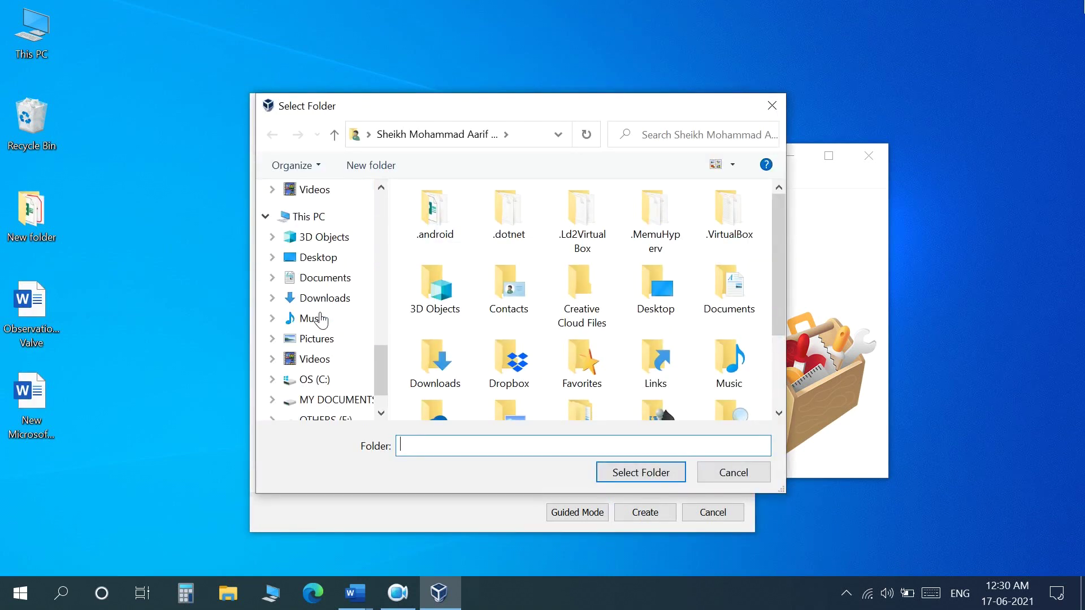
{"action": "left_click", "coordinate": [279, 354]}
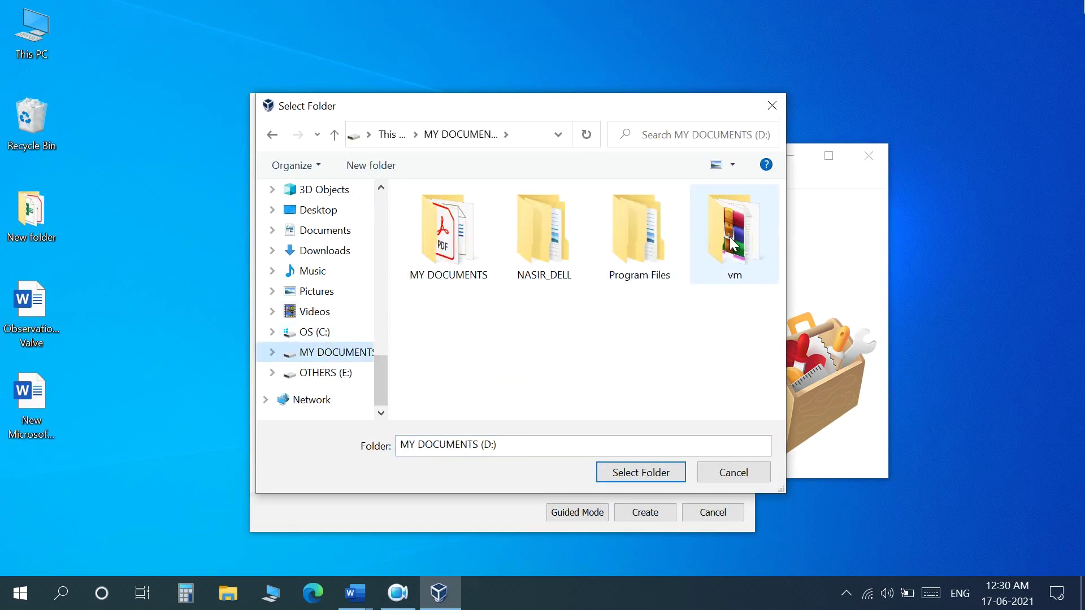
{"action": "double_click", "coordinate": [734, 237]}
{"action": "left_click", "coordinate": [501, 216]}
{"action": "double_click", "coordinate": [498, 217]}
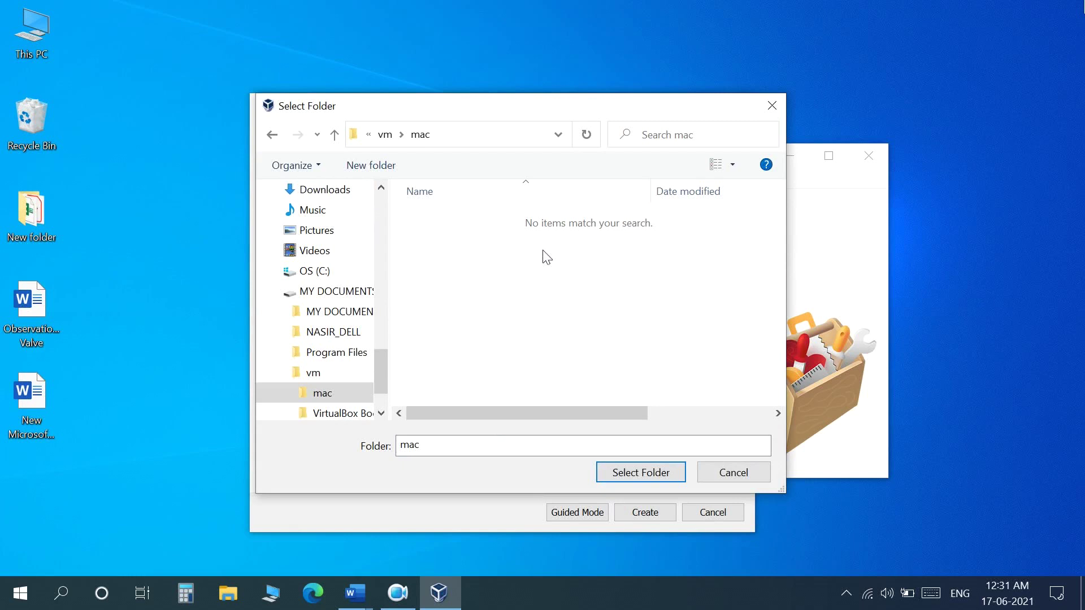
{"action": "left_click", "coordinate": [665, 472]}
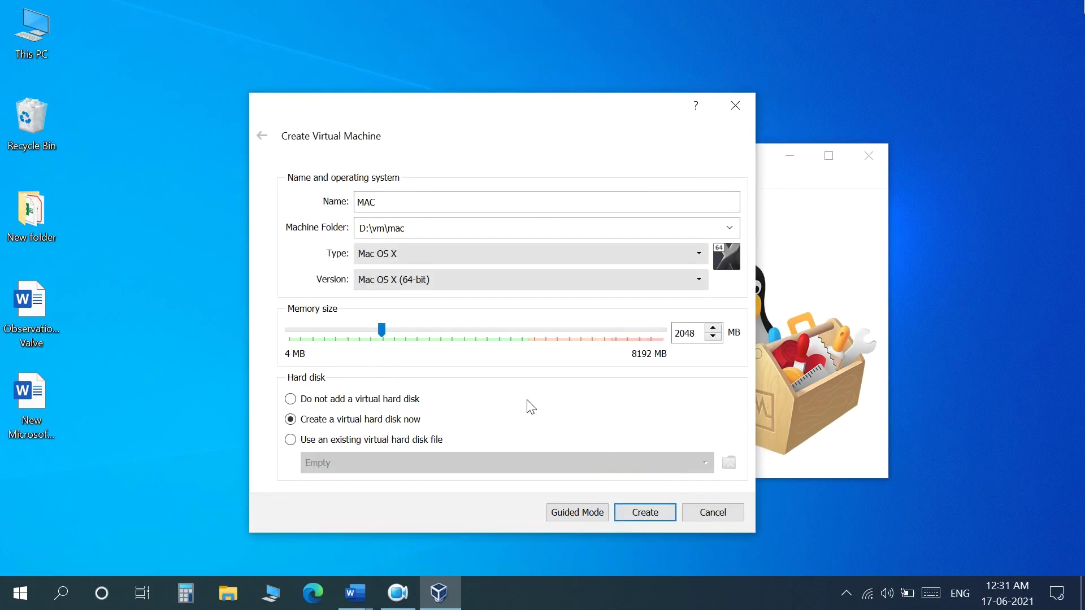
{"action": "left_click", "coordinate": [431, 253]}
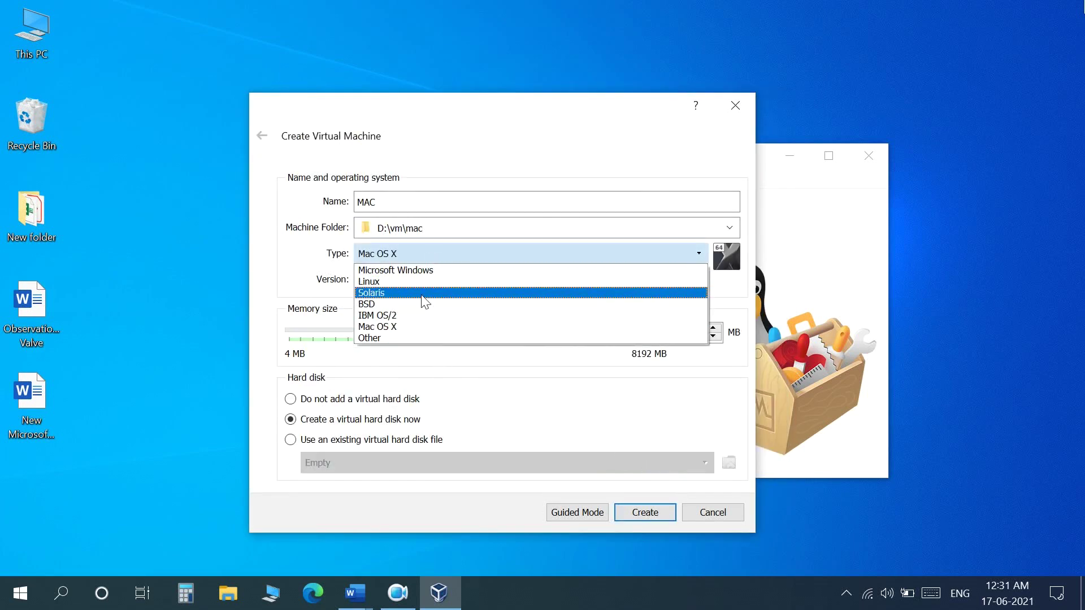
{"action": "left_click", "coordinate": [406, 327]}
{"action": "left_click", "coordinate": [420, 288]}
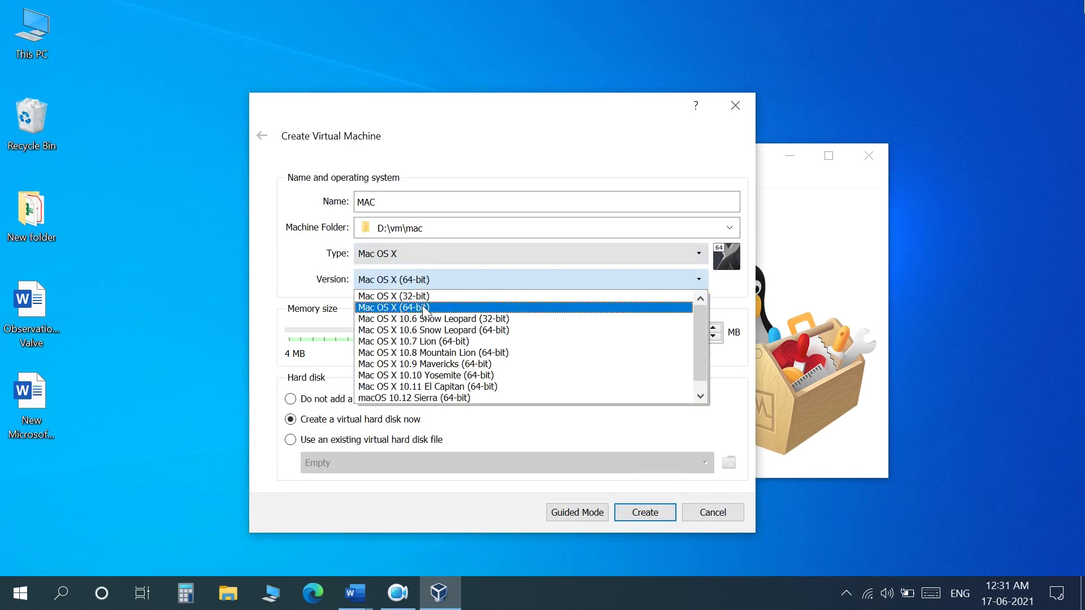
{"action": "left_click", "coordinate": [425, 310]}
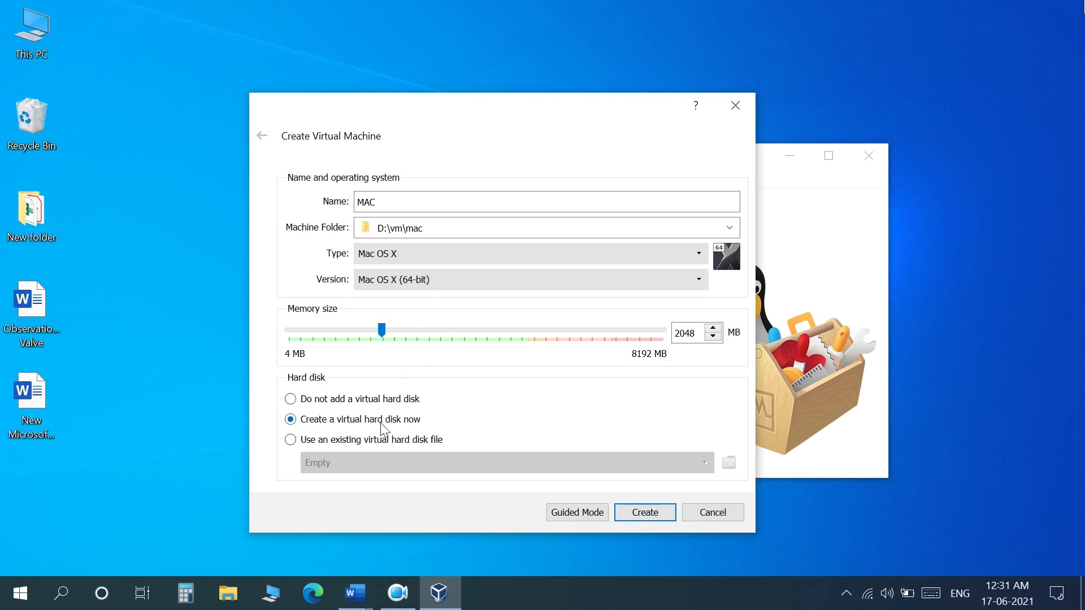
Give MAC a 120 GB dynamically allocated VMDK disk and create the machine
{"action": "left_click", "coordinate": [645, 512]}
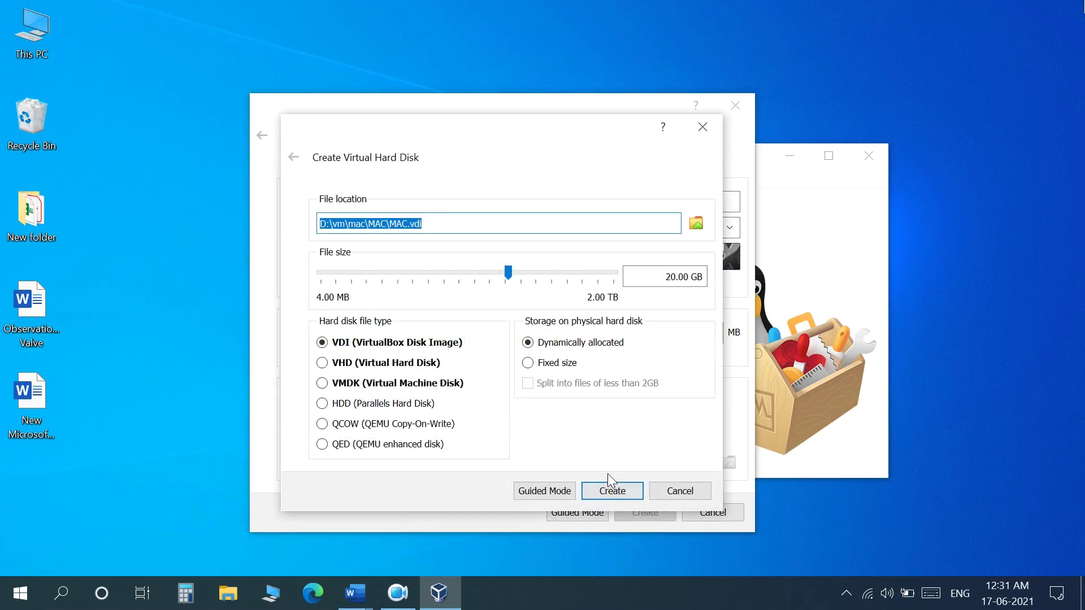
{"action": "left_click_drag", "start_coordinate": [671, 277], "coordinate": [707, 276]}
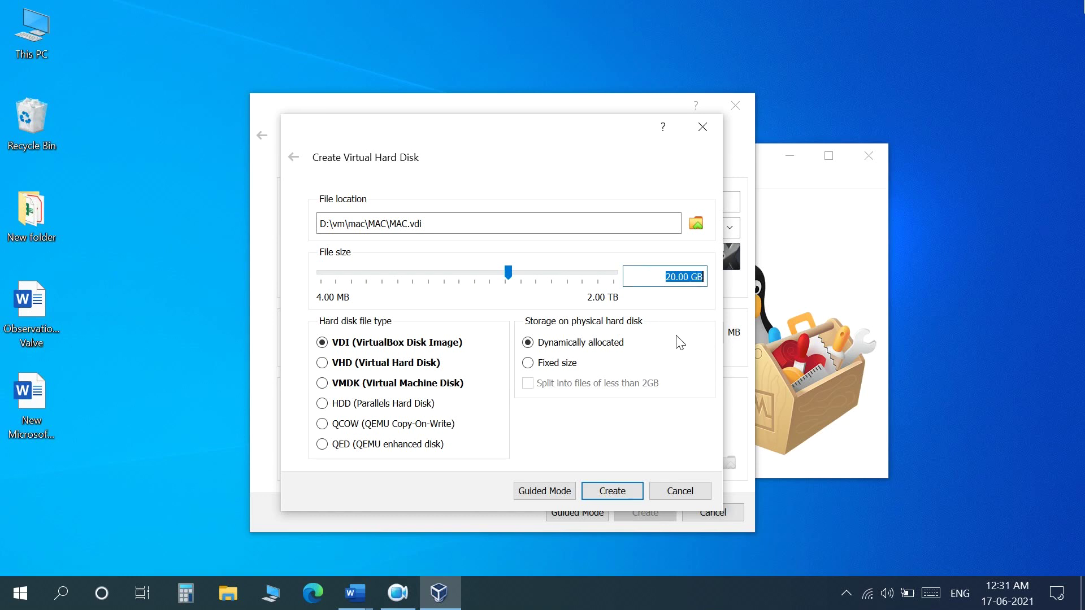
{"action": "type", "text": "120"}
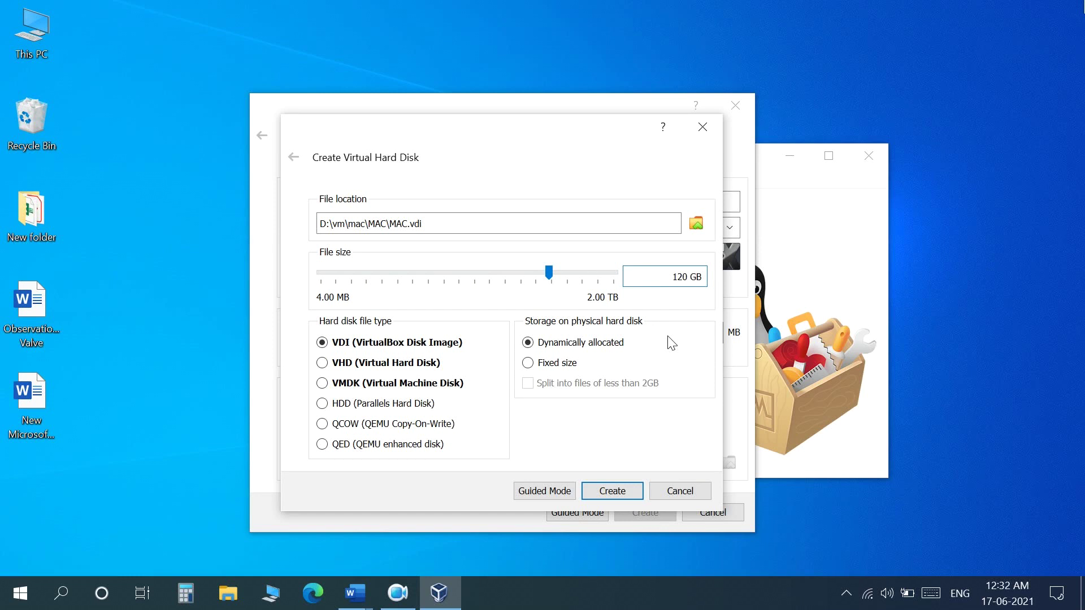
{"action": "left_click", "coordinate": [363, 389]}
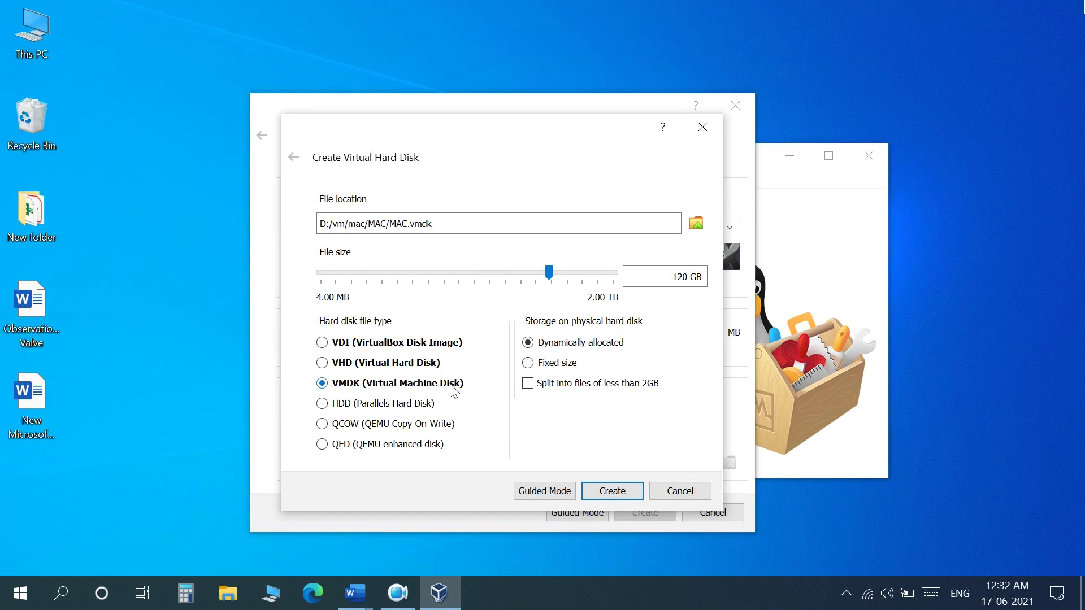
{"action": "left_click", "coordinate": [604, 493]}
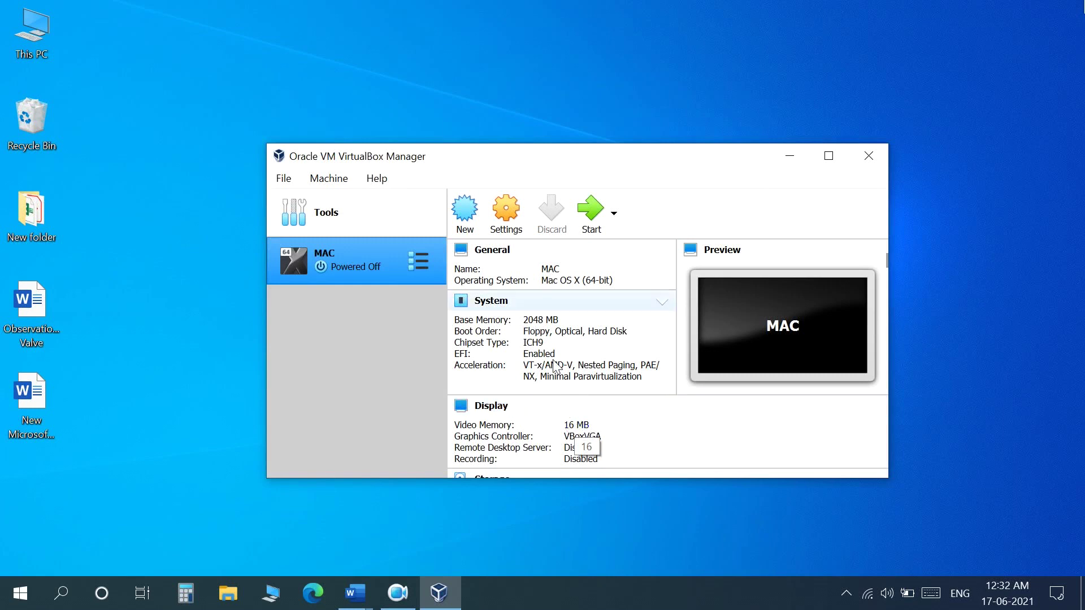
In MAC's System settings, raise base memory from 2048 MB to 4096 MB
{"action": "left_click", "coordinate": [507, 214]}
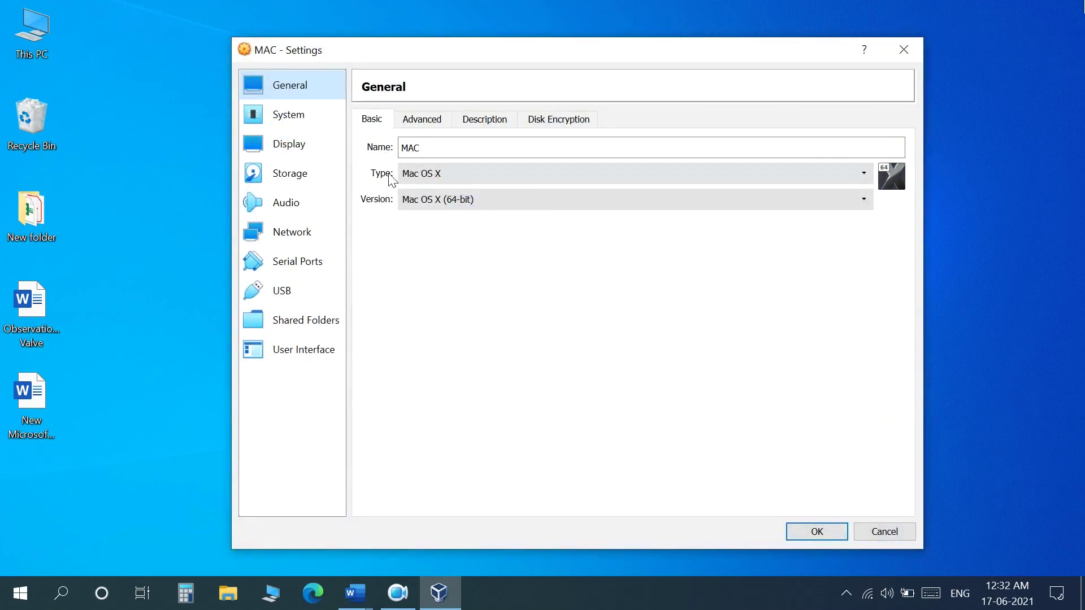
{"action": "left_click", "coordinate": [290, 120]}
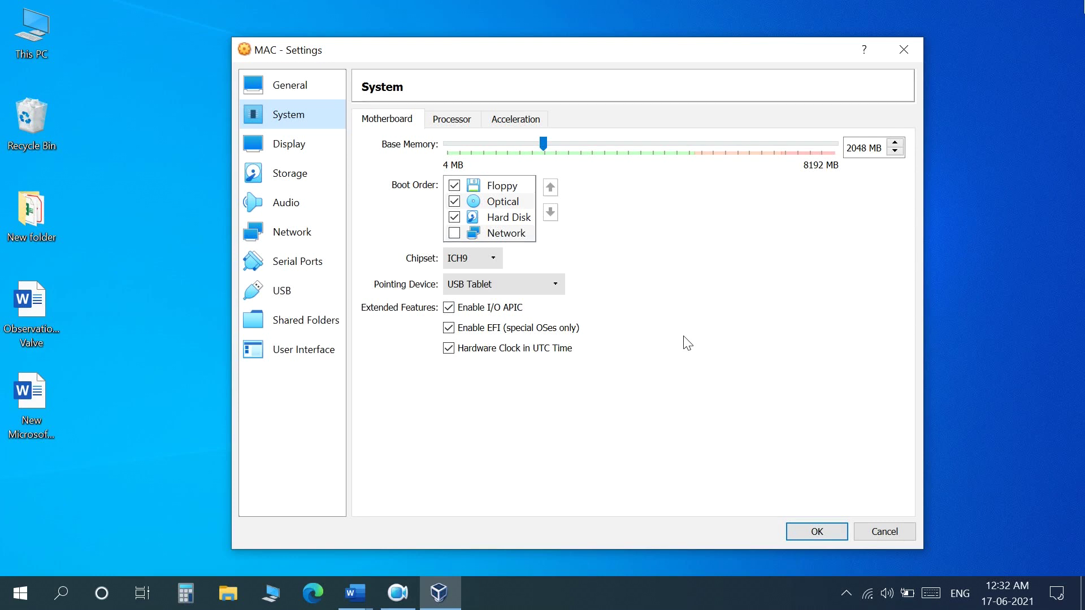
{"action": "key", "text": "Tab"}
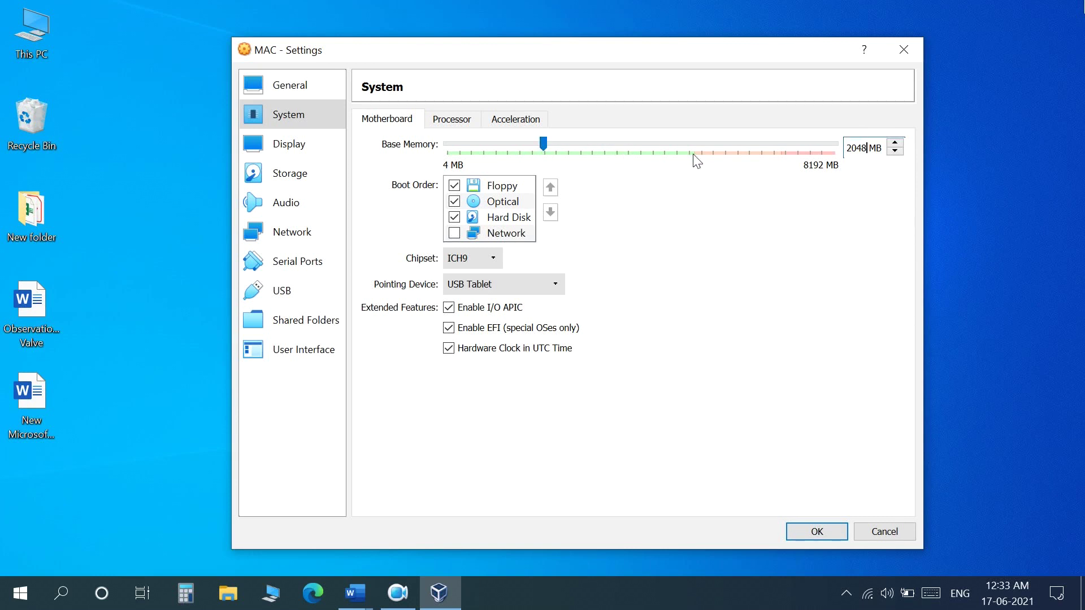
{"action": "left_click_drag", "start_coordinate": [866, 146], "coordinate": [834, 150]}
{"action": "key", "text": "BackSpace"}
{"action": "type", "text": "4096"}
Switch the chipset to PIIX3 and set 4 processors
{"action": "left_click", "coordinate": [477, 260]}
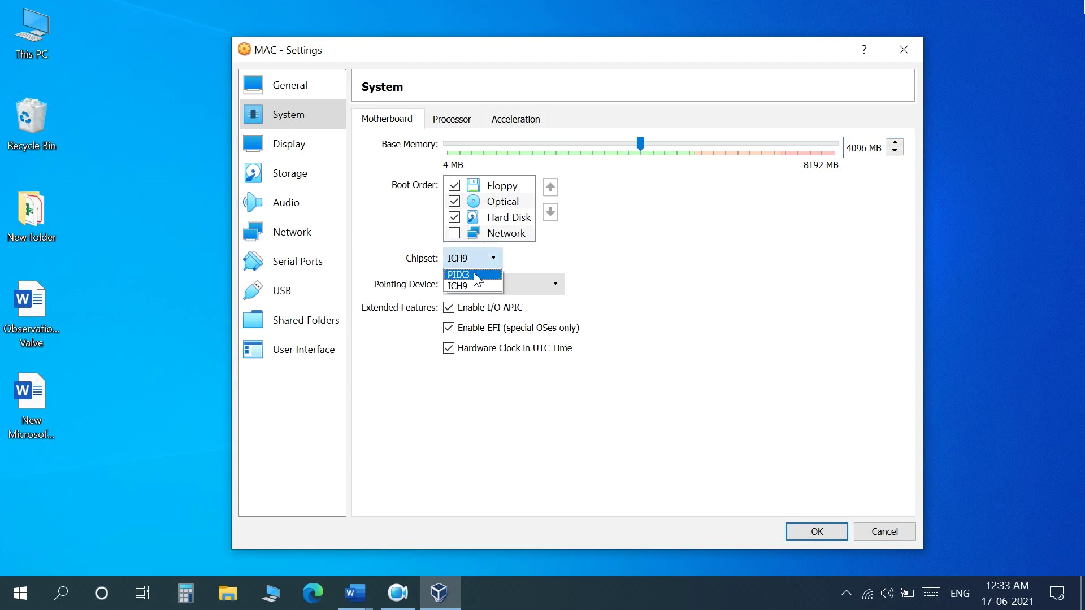
{"action": "left_click", "coordinate": [478, 277]}
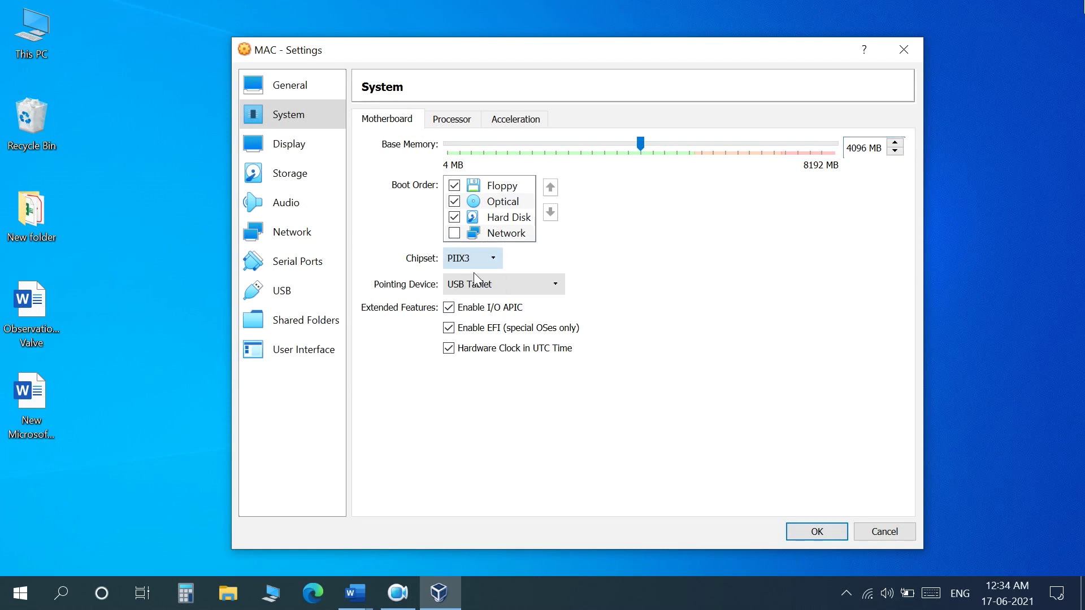
{"action": "left_click", "coordinate": [460, 119]}
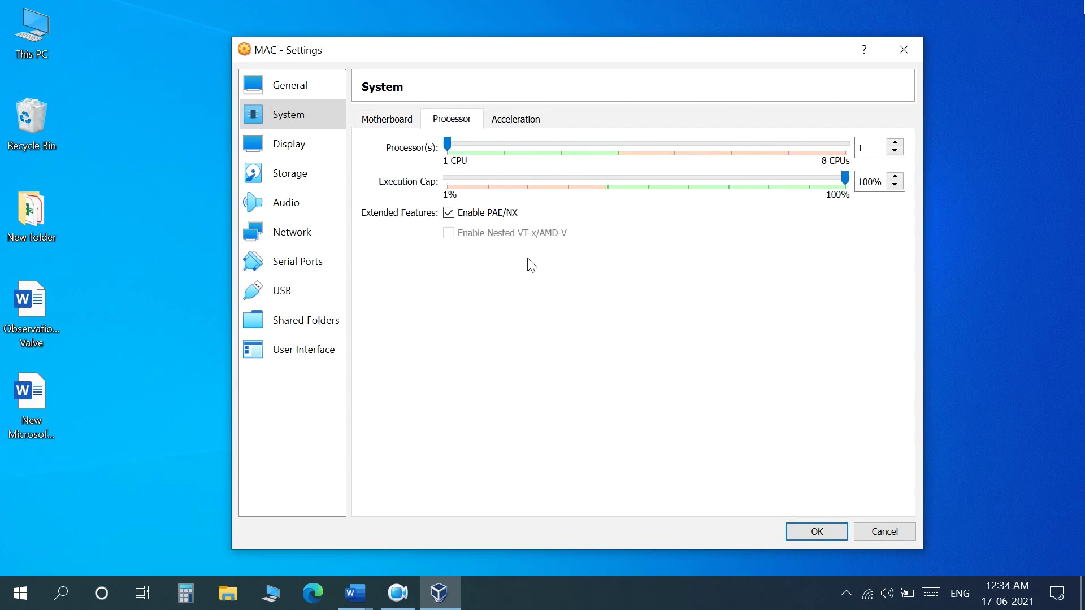
{"action": "left_click_drag", "start_coordinate": [447, 144], "coordinate": [608, 155]}
Slide MAC's Display video memory up to the 128 MB maximum
{"action": "left_click", "coordinate": [284, 145]}
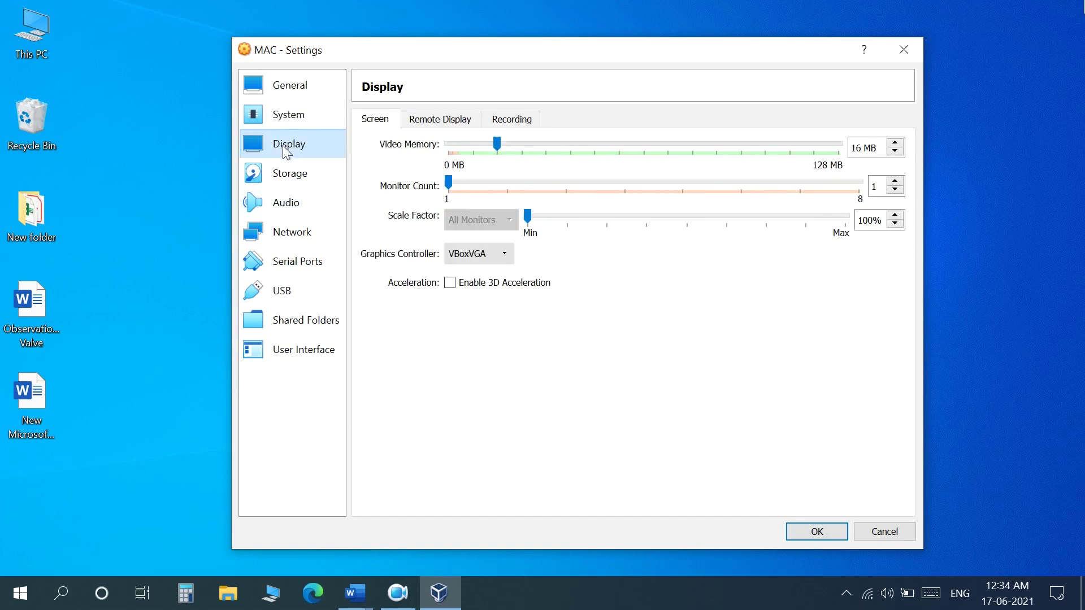
{"action": "left_click", "coordinate": [498, 144]}
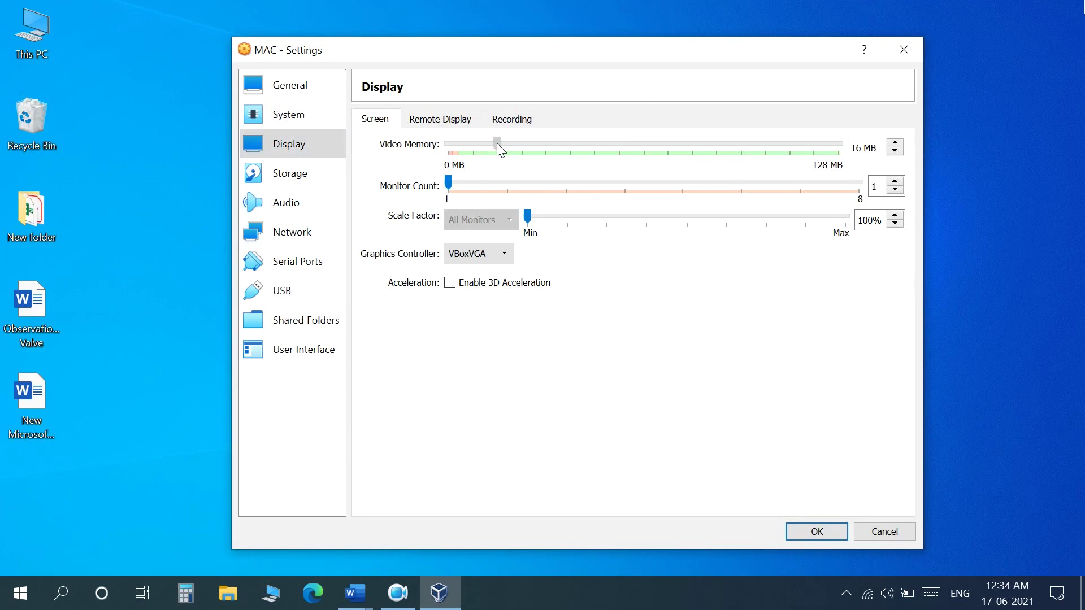
{"action": "left_click_drag", "start_coordinate": [496, 143], "coordinate": [852, 153]}
{"action": "left_click", "coordinate": [304, 178]}
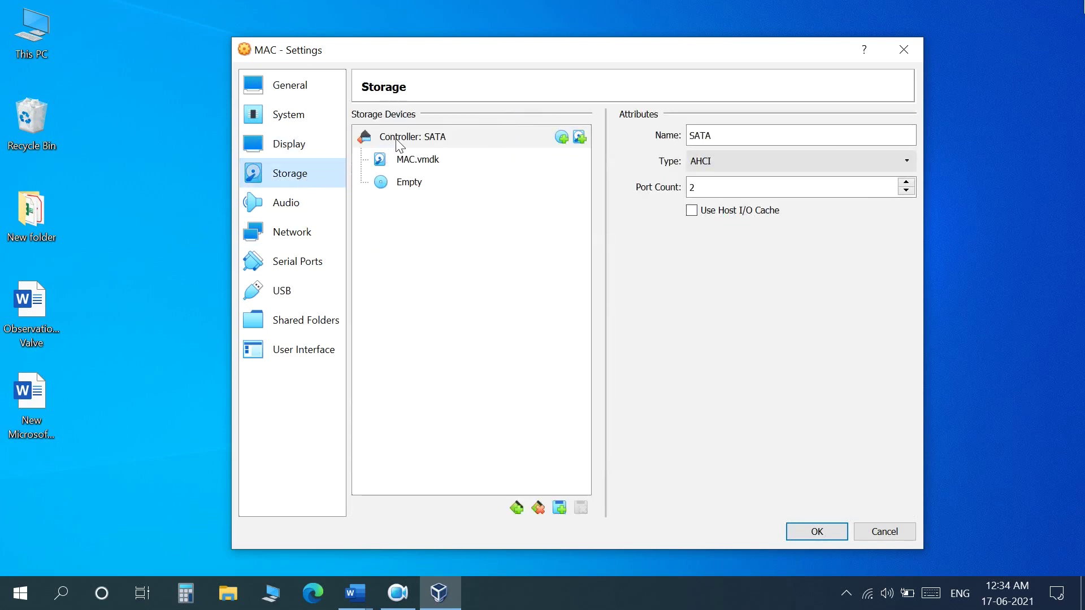
Add the existing VirtualBox Boot Image.vmdk as a second hard disk on the SATA controller
{"action": "left_click", "coordinate": [580, 137]}
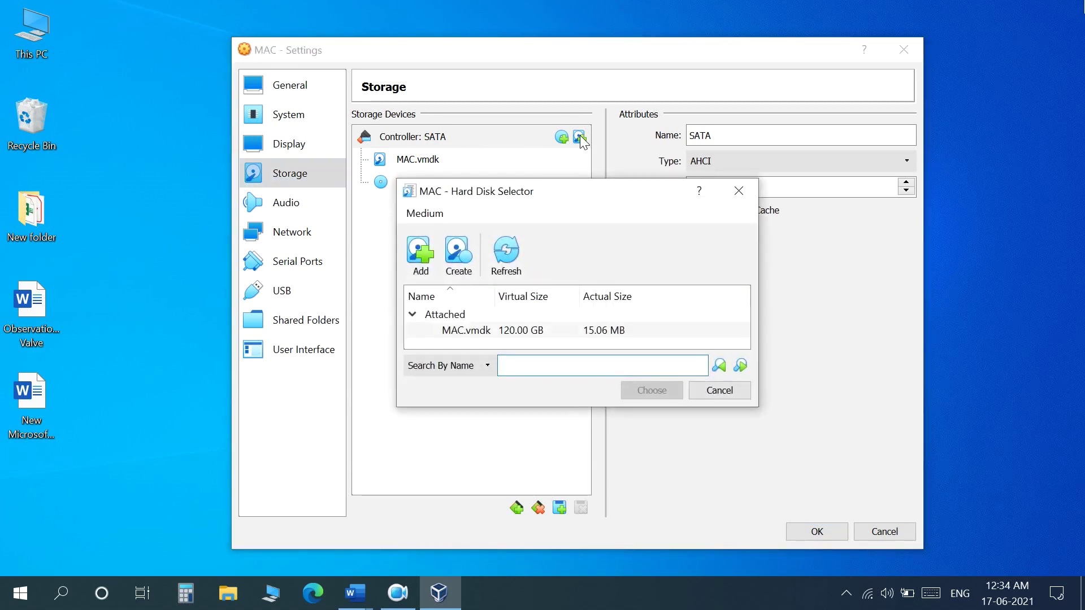
{"action": "left_click", "coordinate": [420, 253]}
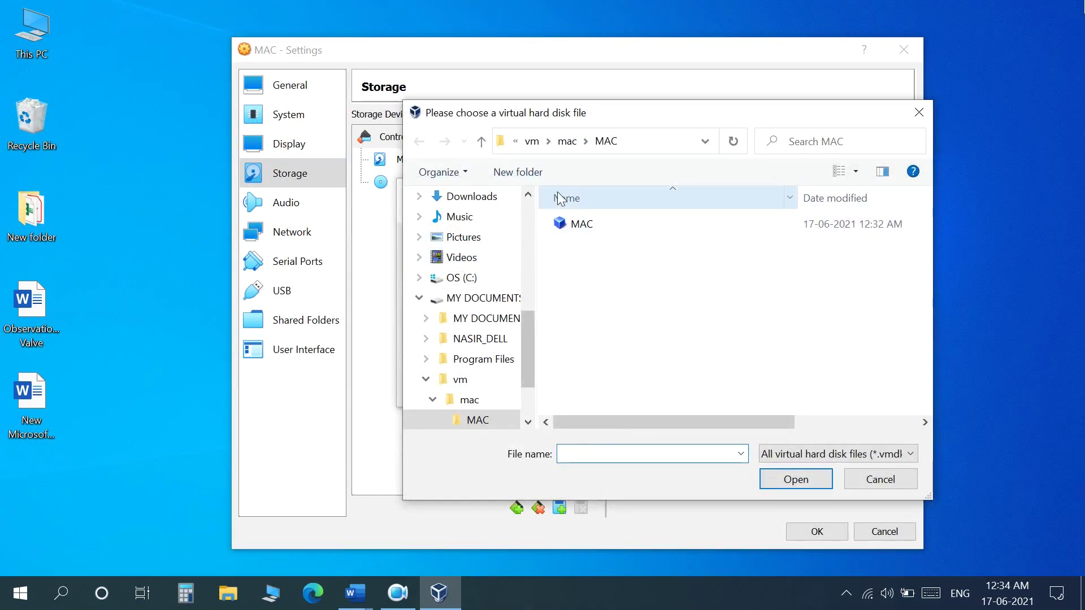
{"action": "left_click", "coordinate": [532, 141]}
{"action": "double_click", "coordinate": [613, 247]}
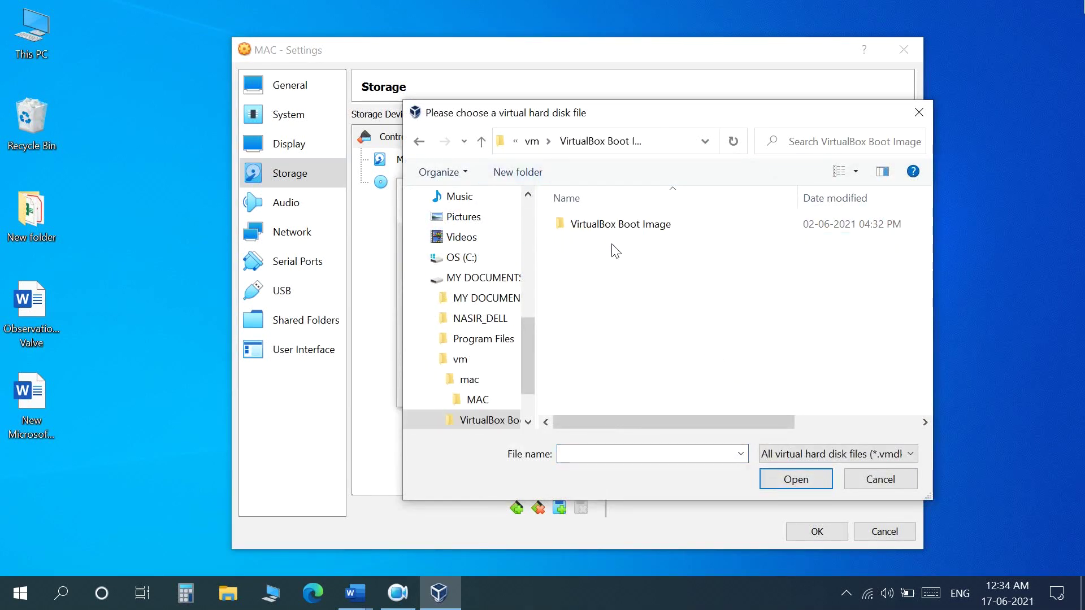
{"action": "double_click", "coordinate": [616, 226]}
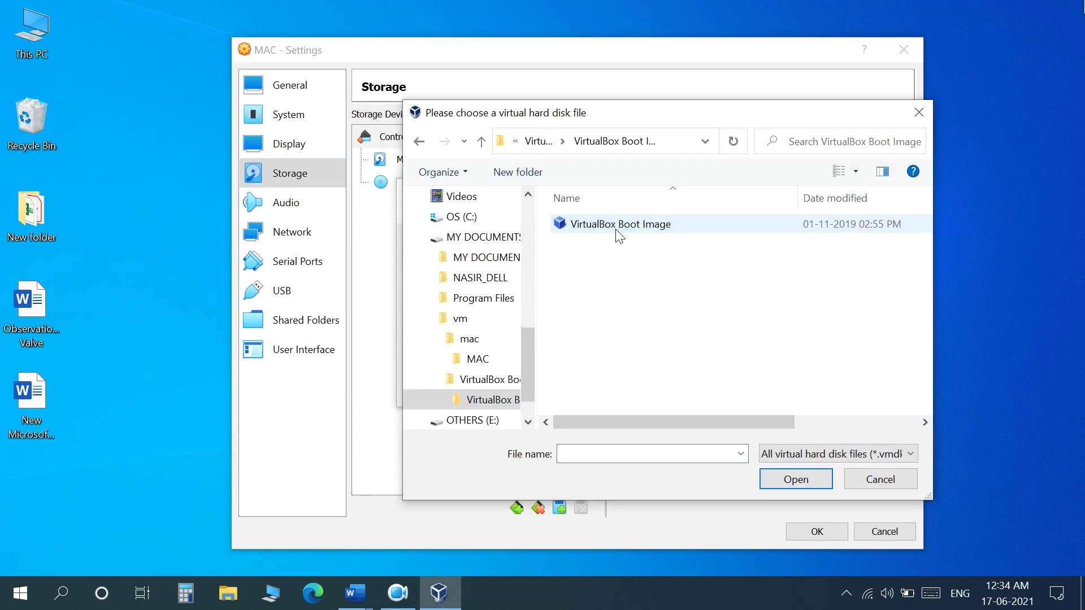
{"action": "left_click", "coordinate": [617, 227]}
{"action": "left_click", "coordinate": [807, 485]}
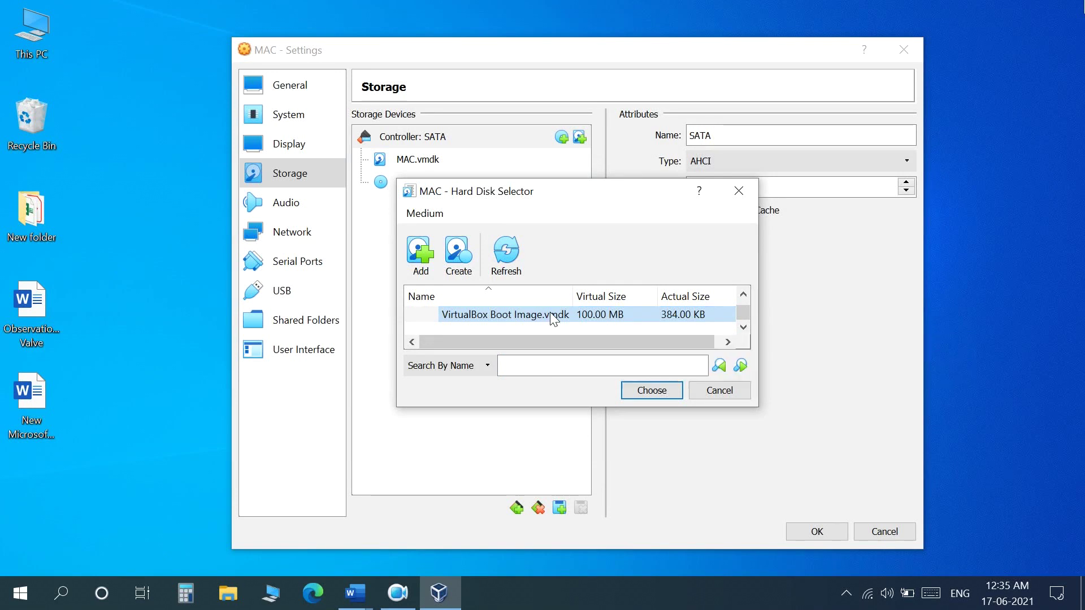
{"action": "left_click", "coordinate": [646, 392]}
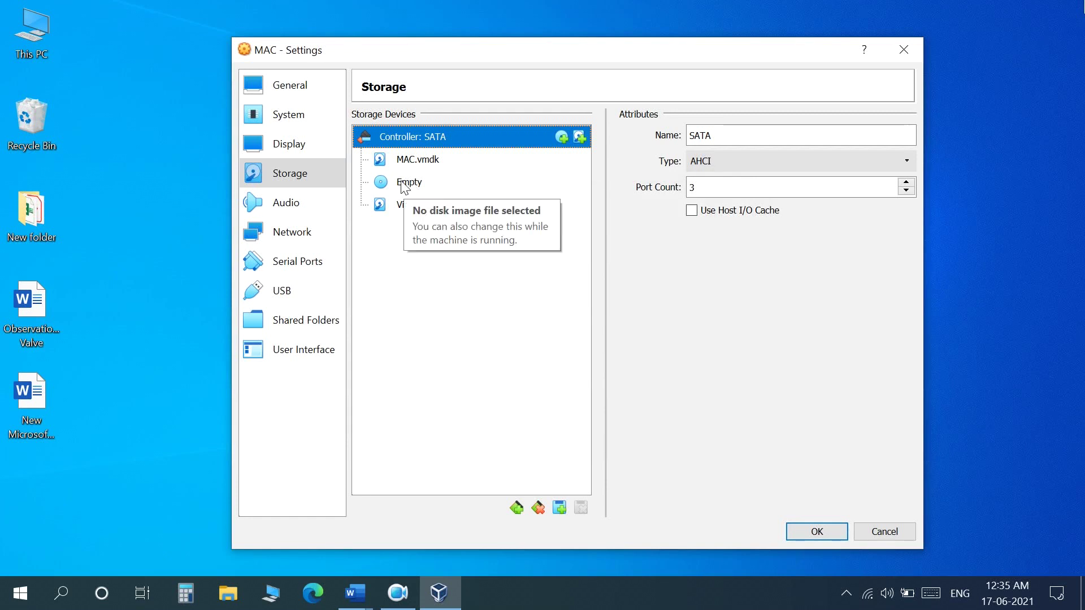
Load macOS Catalina 10.15.5 (19F101).iso from D:\vm into the empty optical drive and save with OK
{"action": "left_click", "coordinate": [416, 187]}
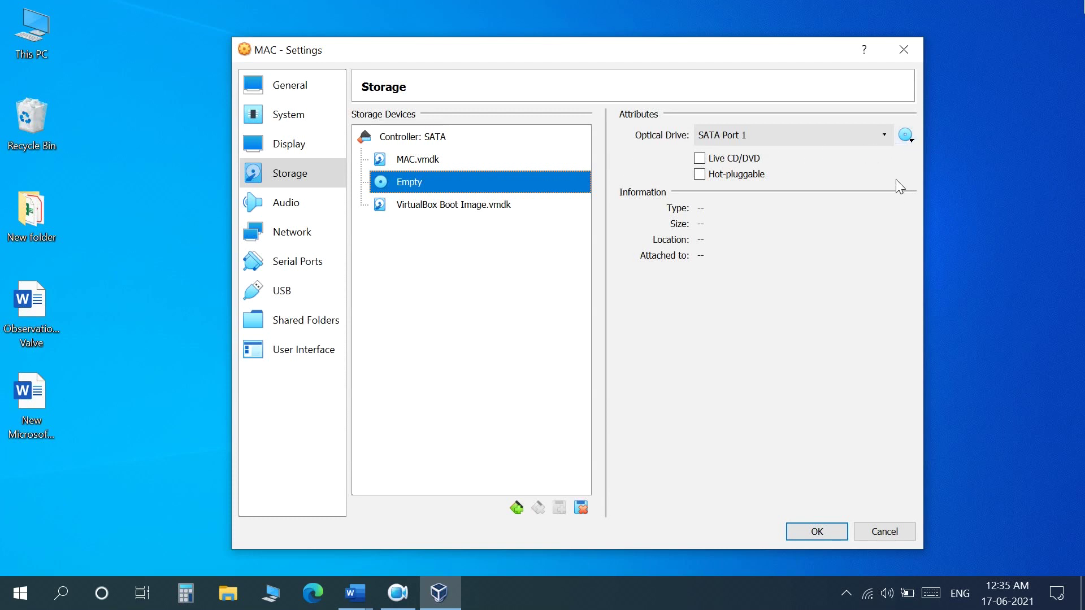
{"action": "left_click", "coordinate": [906, 141]}
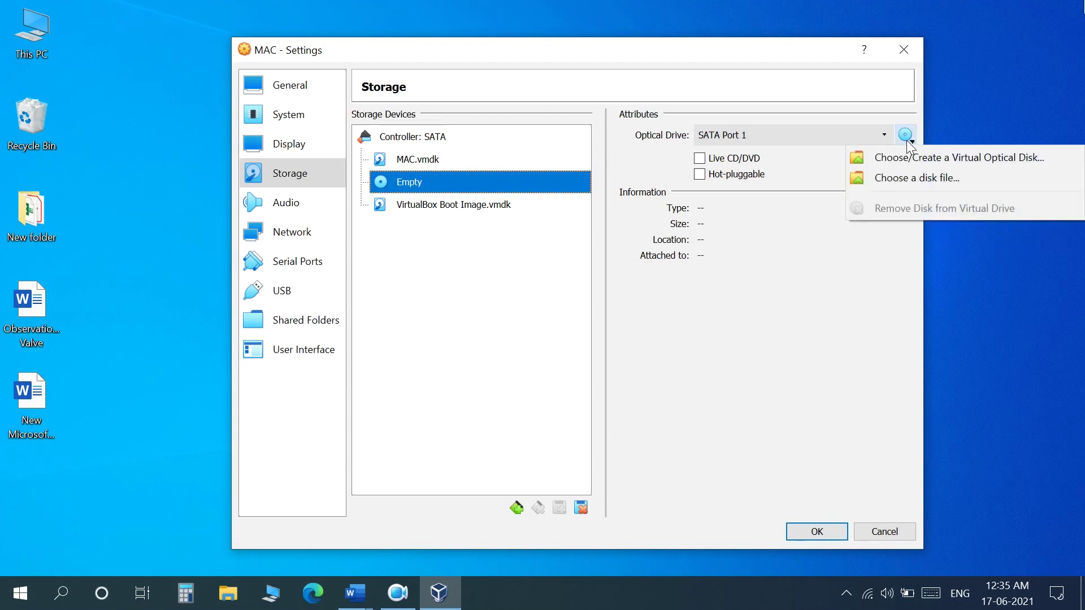
{"action": "left_click", "coordinate": [899, 178]}
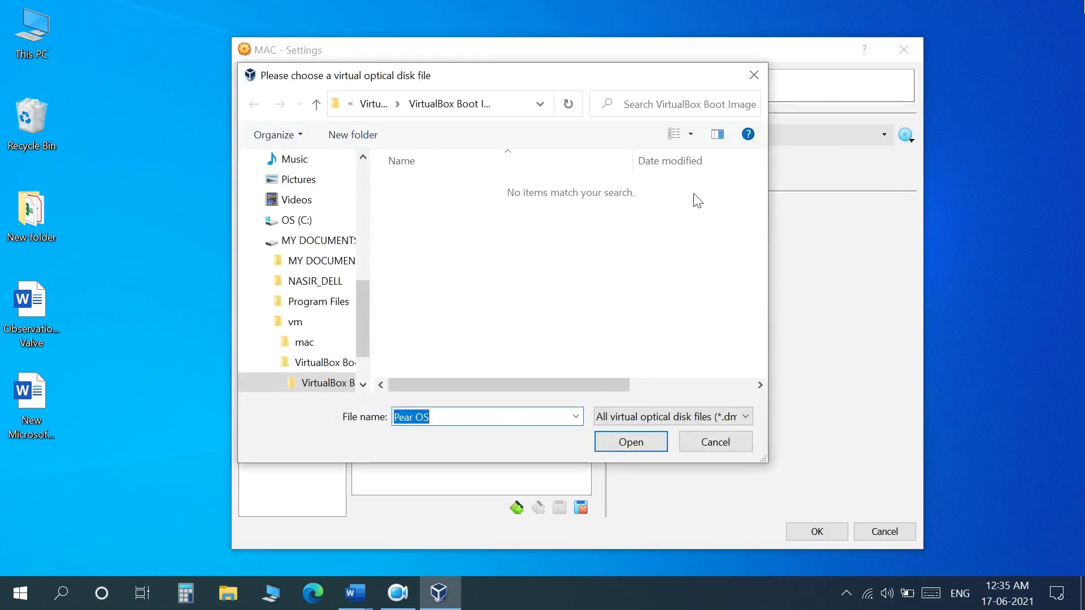
{"action": "left_click", "coordinate": [374, 105]}
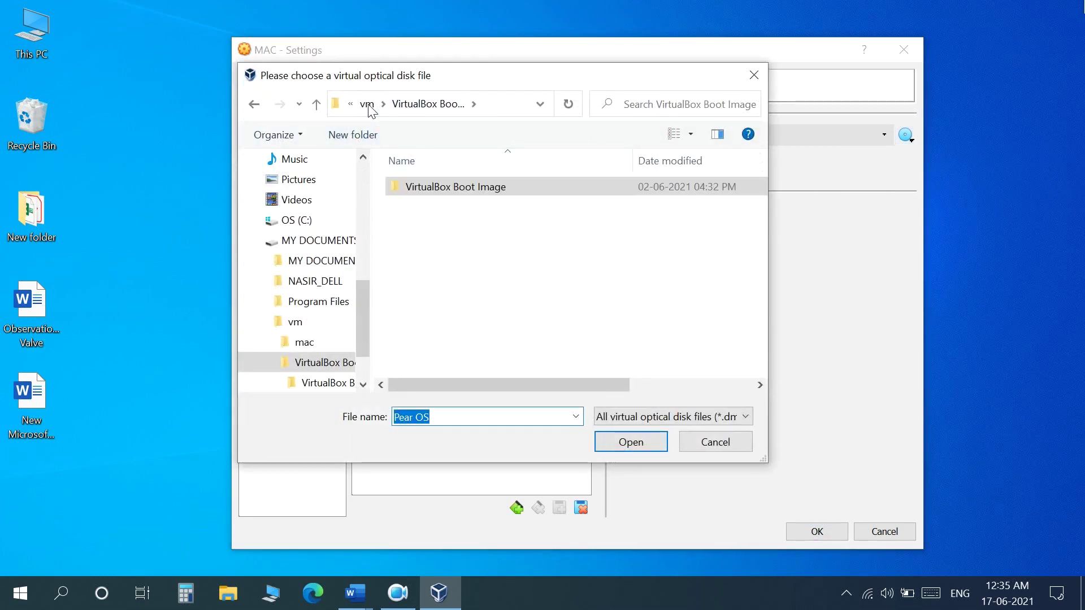
{"action": "left_click", "coordinate": [367, 104]}
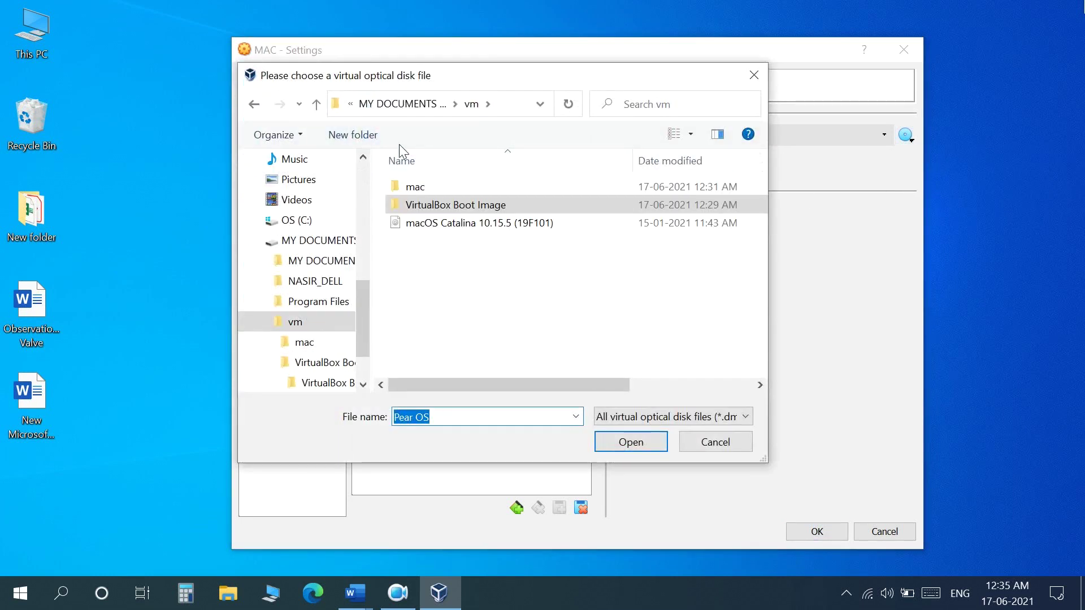
{"action": "left_click", "coordinate": [452, 224]}
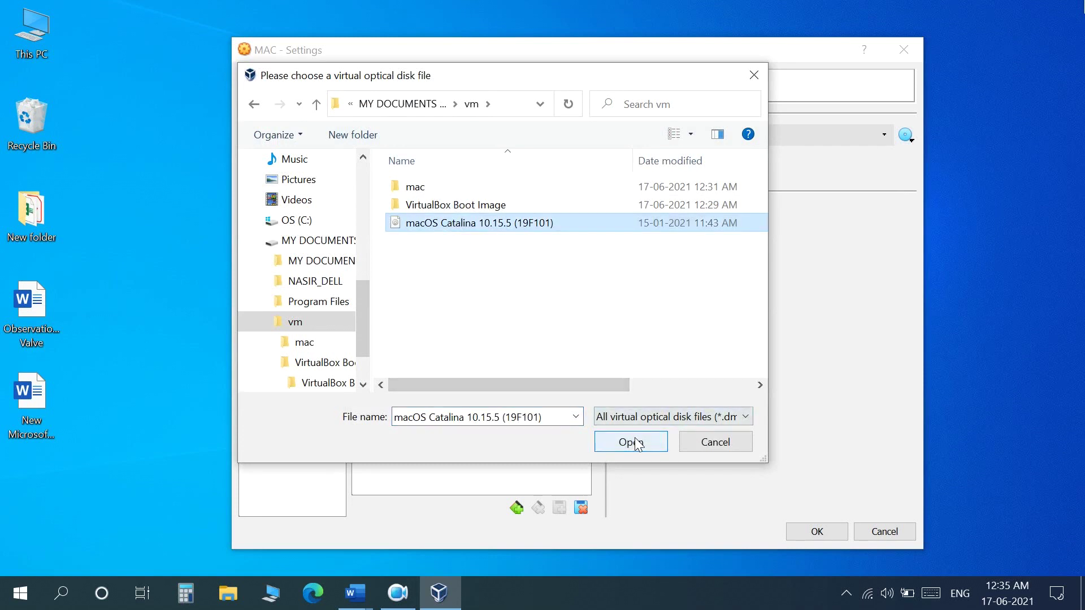
{"action": "left_click", "coordinate": [631, 442]}
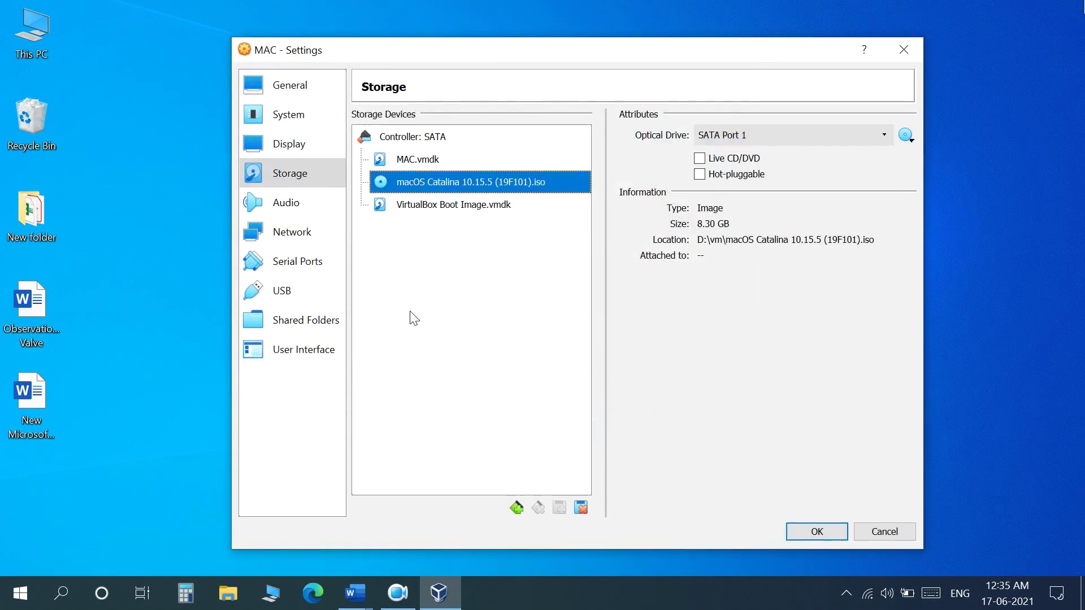
{"action": "left_click", "coordinate": [817, 531]}
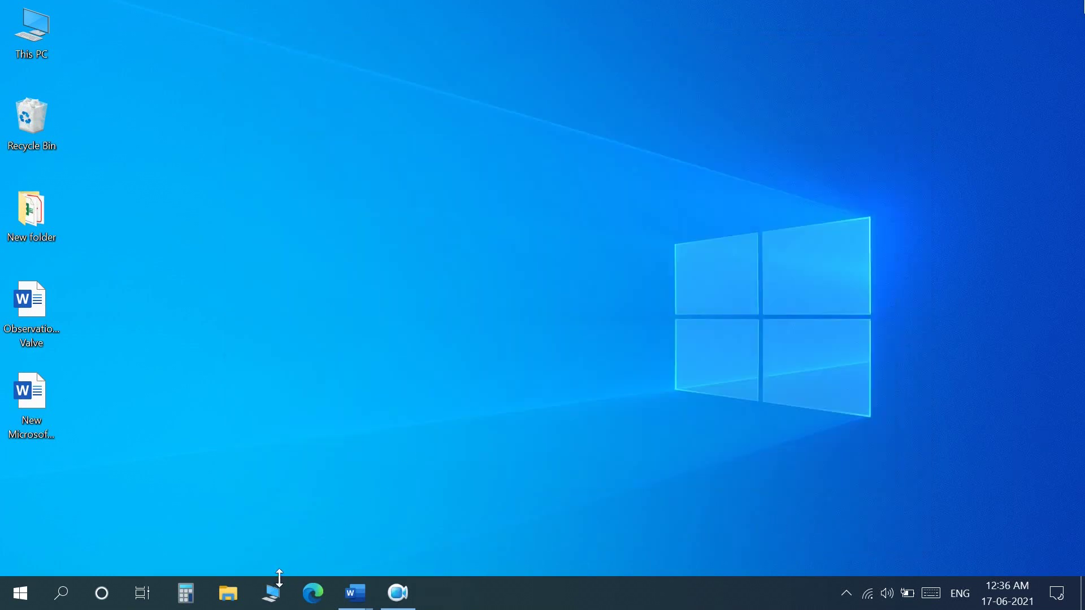
Browse This PC to the vm folder on MY DOCUMENTS (D:) and select the Command line Intel file
{"action": "left_click", "coordinate": [272, 593]}
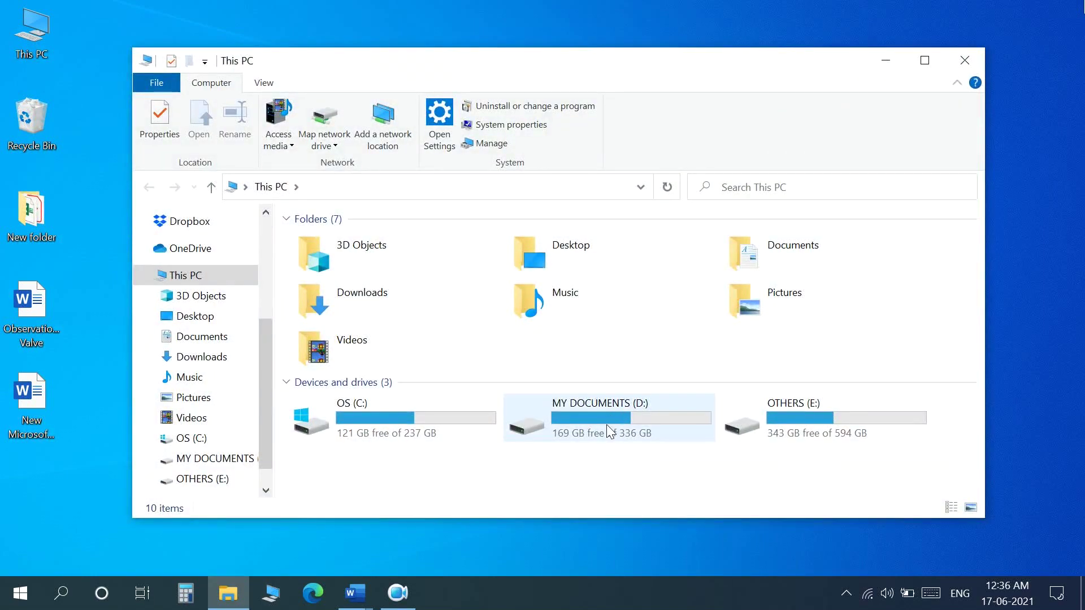
{"action": "double_click", "coordinate": [607, 428]}
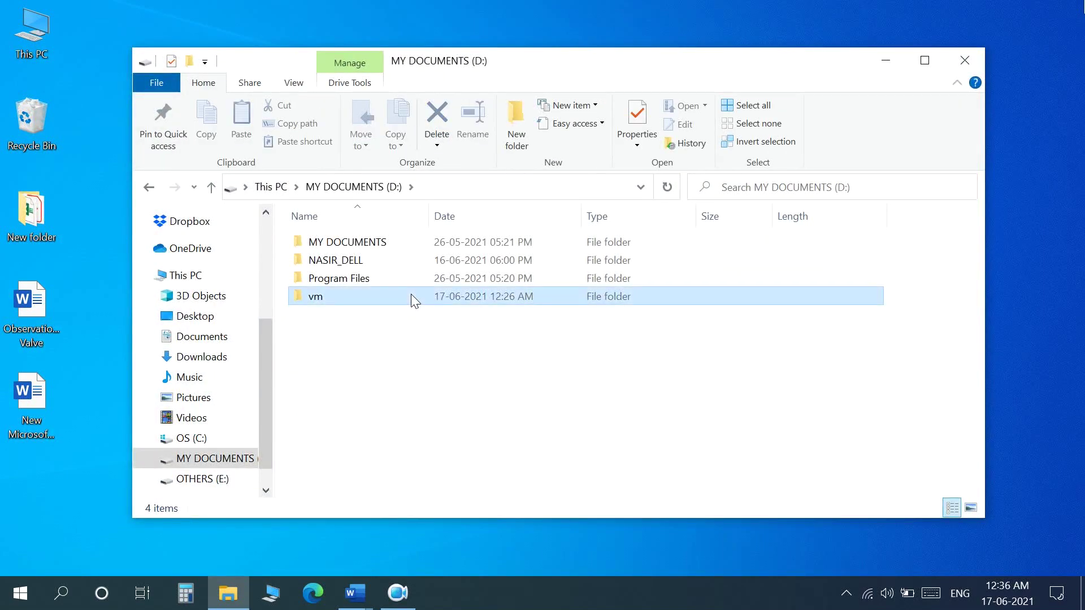
{"action": "double_click", "coordinate": [411, 295]}
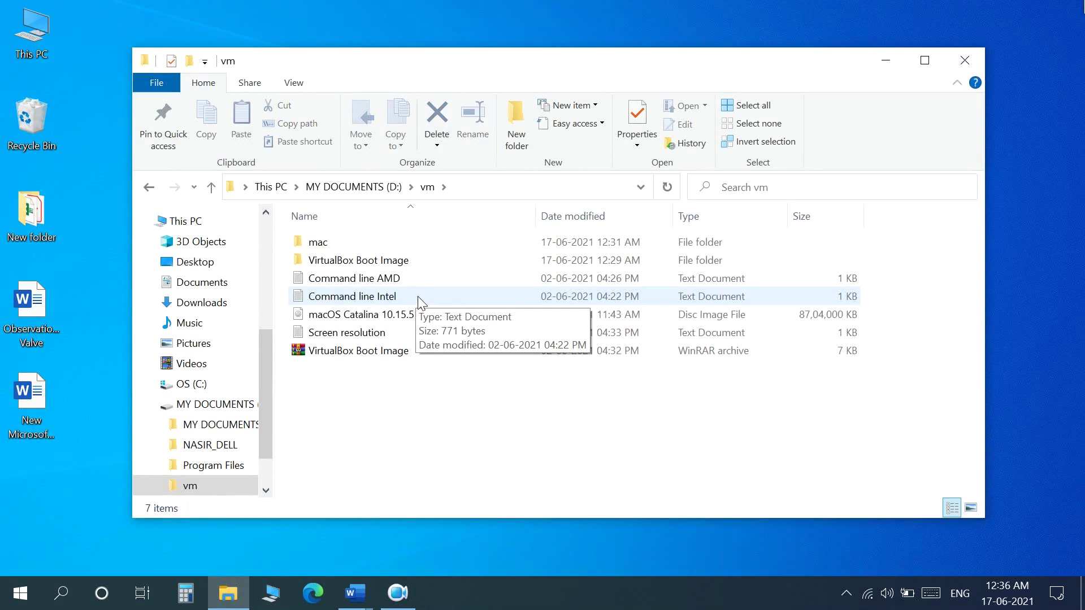
{"action": "left_click", "coordinate": [394, 296]}
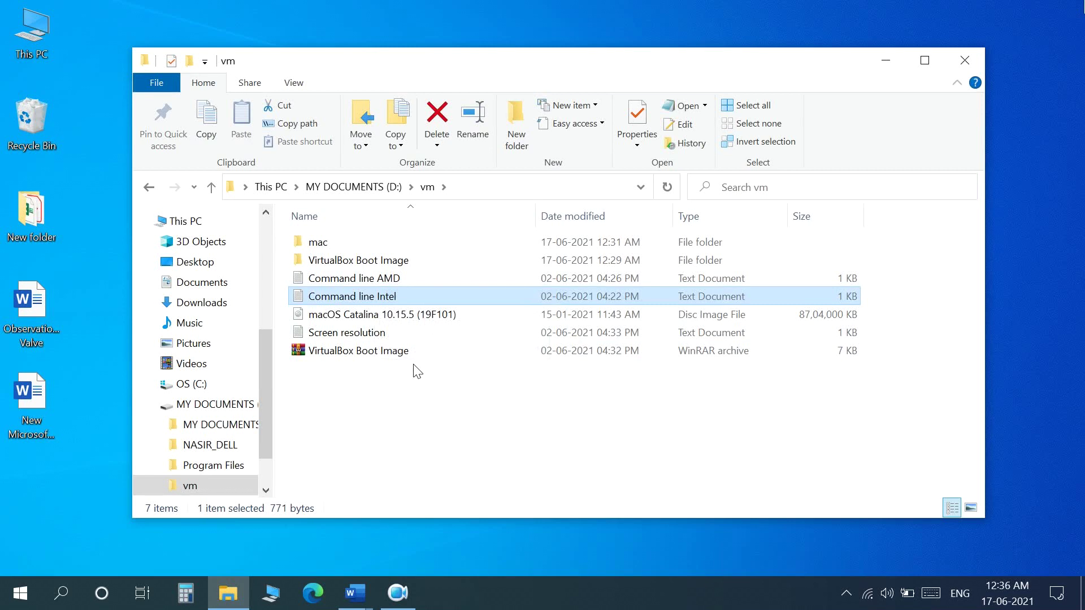
Open Command line Intel in Notepad and copy the 'Your Virtual Machine Name' placeholder text
{"action": "double_click", "coordinate": [367, 297]}
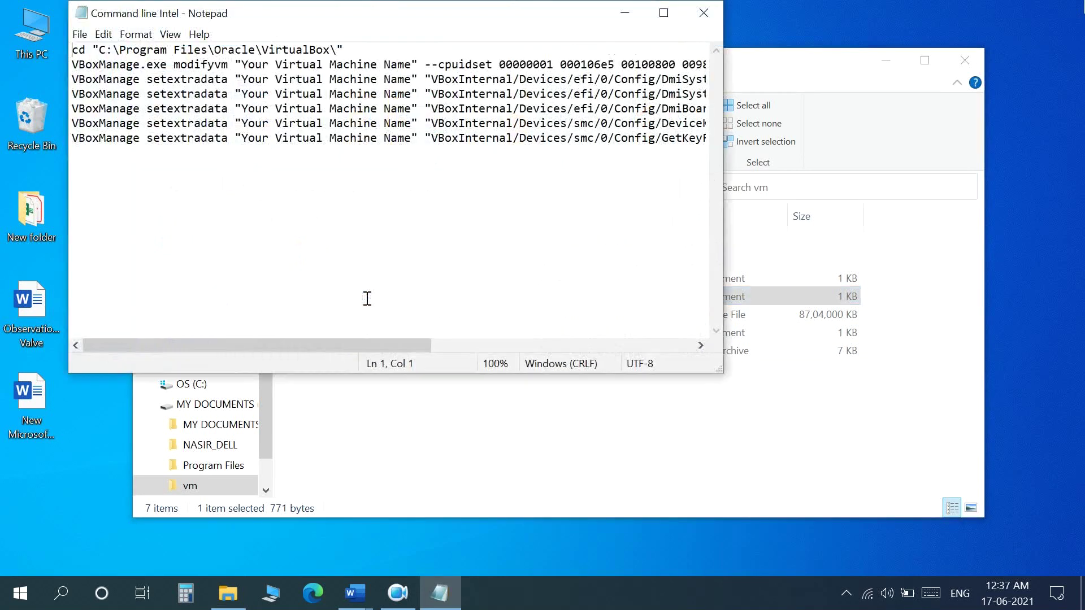
{"action": "left_click_drag", "start_coordinate": [386, 20], "coordinate": [493, 96]}
{"action": "left_click", "coordinate": [525, 258]}
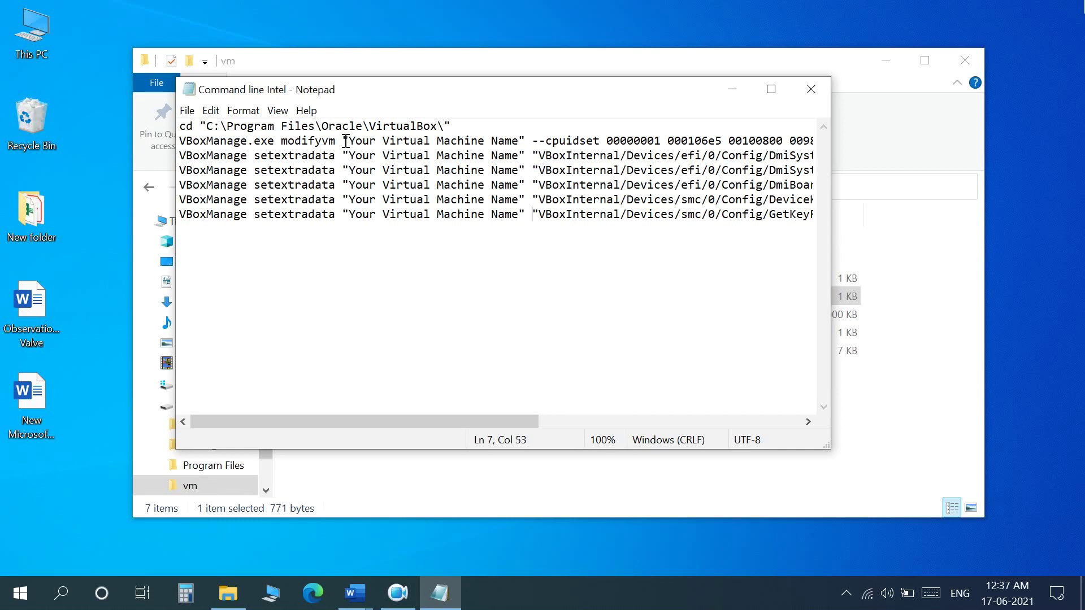
{"action": "left_click_drag", "start_coordinate": [350, 140], "coordinate": [519, 141]}
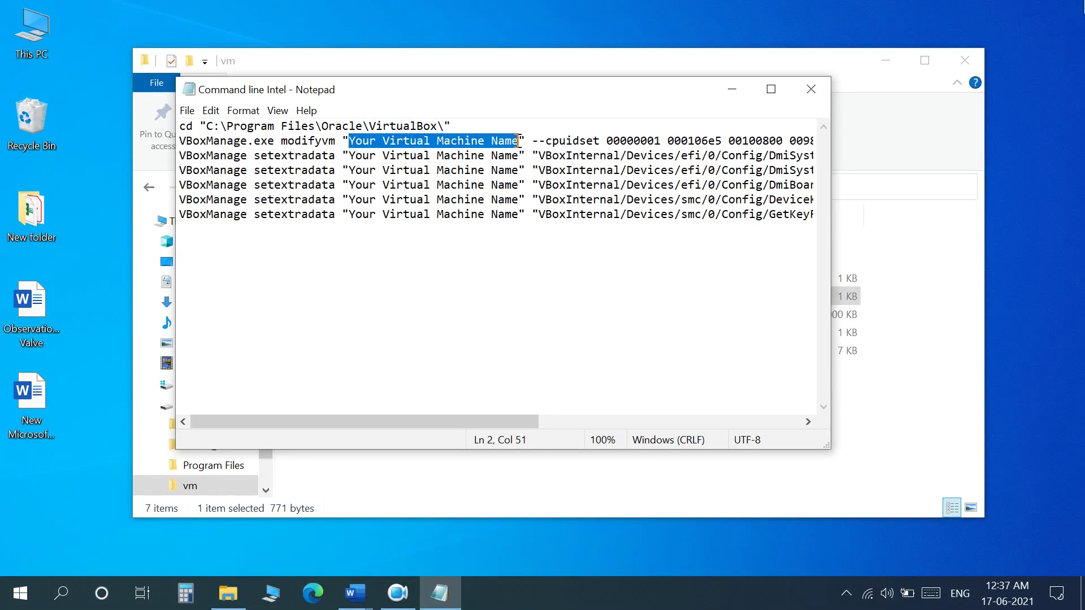
{"action": "left_click", "coordinate": [512, 232]}
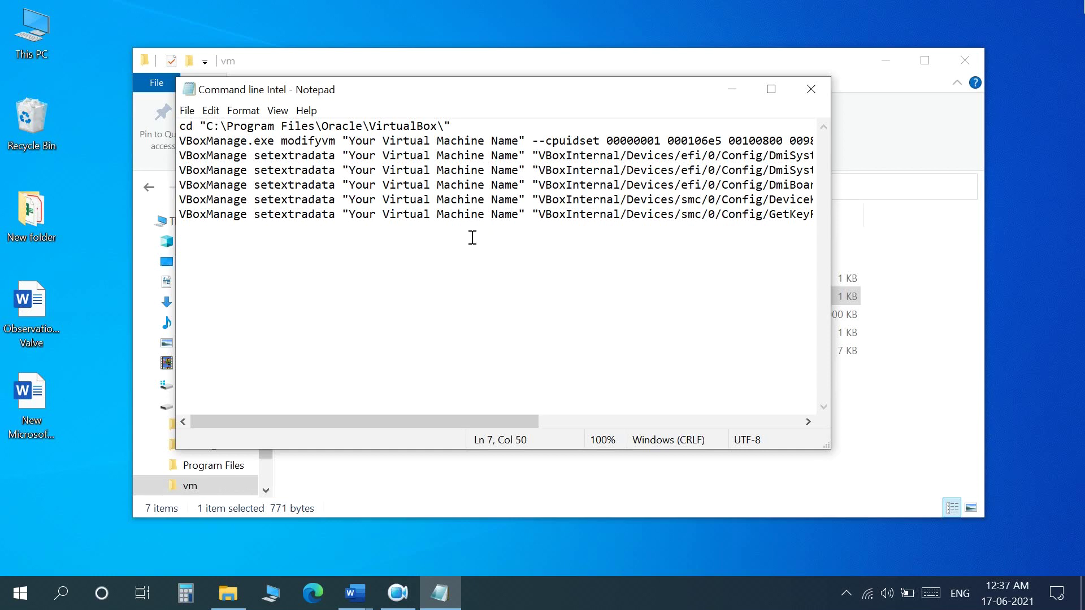
{"action": "left_click_drag", "start_coordinate": [349, 140], "coordinate": [518, 142]}
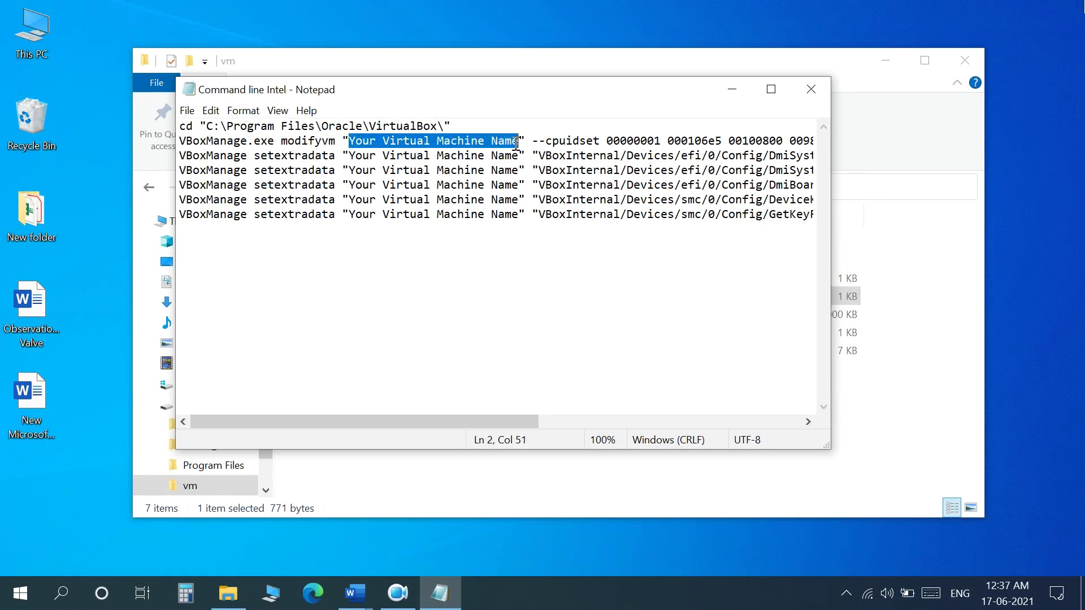
{"action": "right_click", "coordinate": [513, 142]}
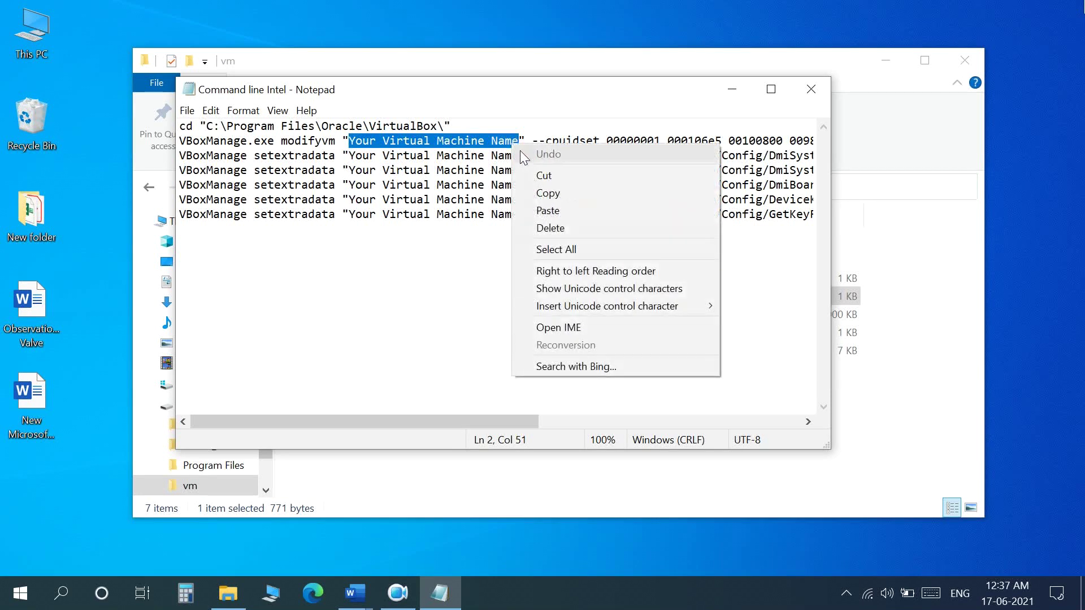
{"action": "left_click", "coordinate": [570, 191]}
{"action": "left_click", "coordinate": [507, 263]}
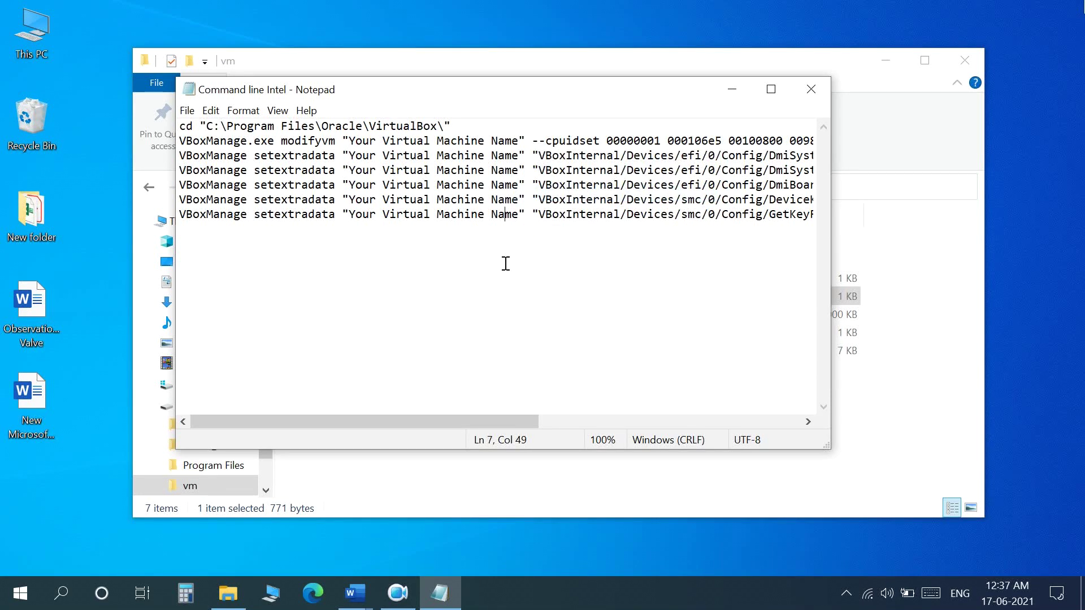
Replace every 'Your Virtual Machine Name' with MAC using Find and Replace
{"action": "key", "text": "ctrl+h"}
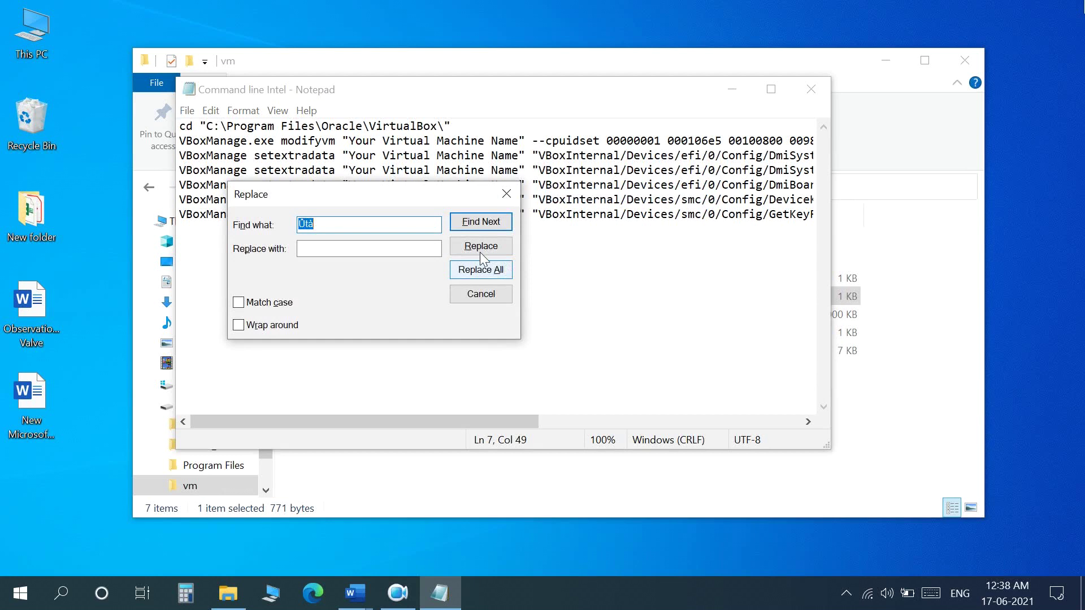
{"action": "right_click", "coordinate": [322, 223]}
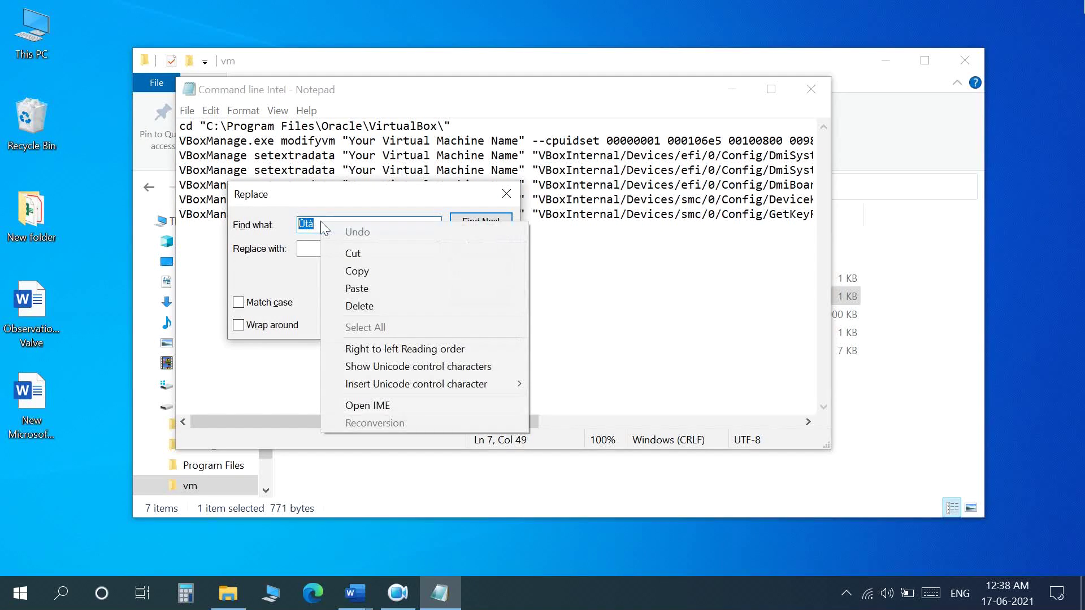
{"action": "left_click", "coordinate": [355, 288]}
{"action": "left_click", "coordinate": [337, 249]}
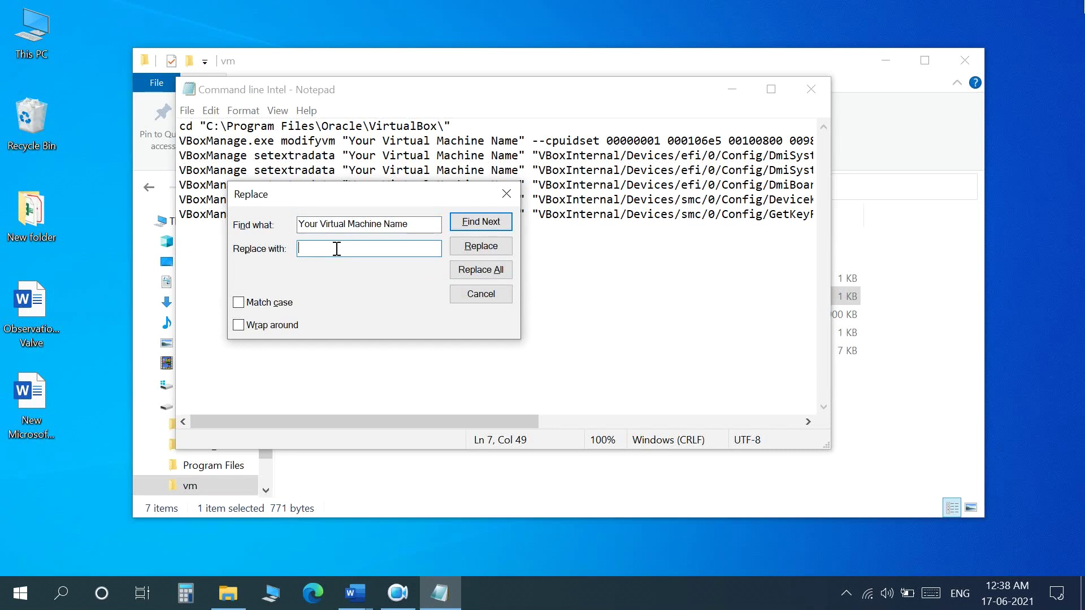
{"action": "type", "text": "MAC"}
{"action": "left_click", "coordinate": [481, 270]}
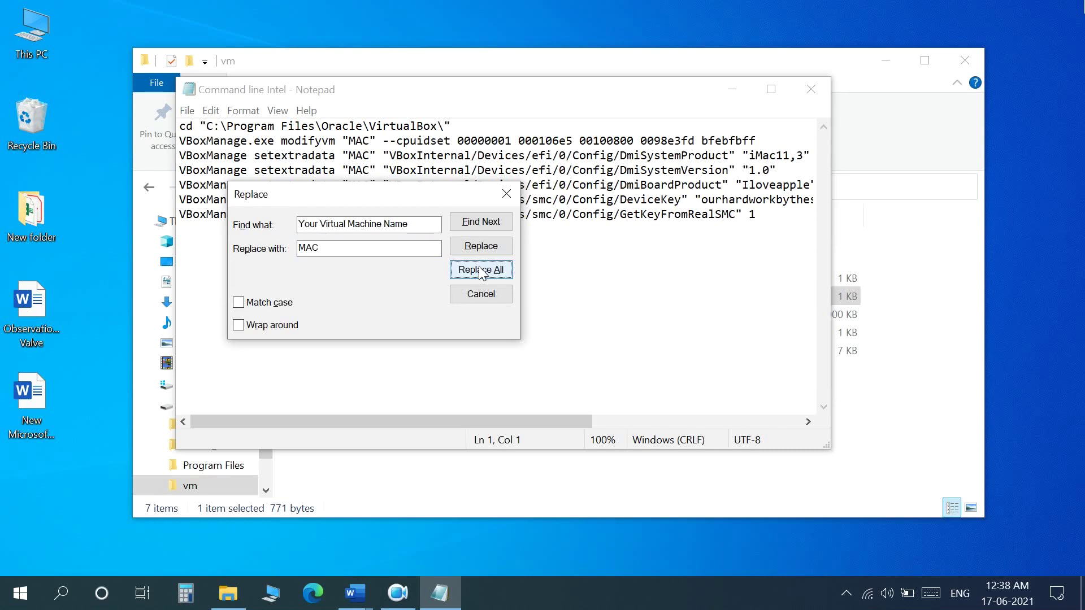
{"action": "left_click", "coordinate": [506, 194]}
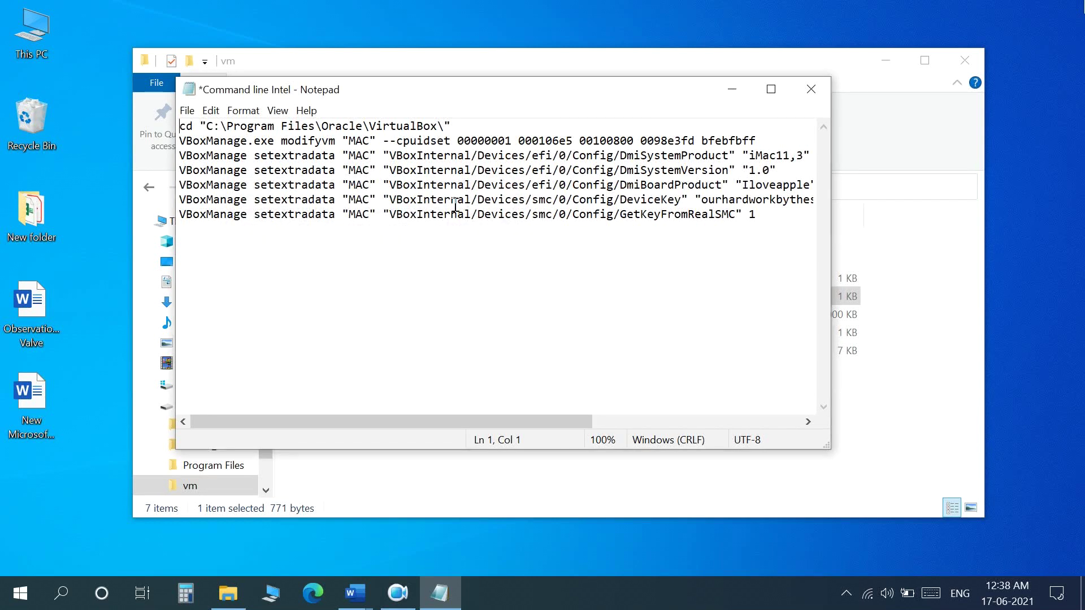
Copy all seven command lines, then minimize Notepad and the file browser
{"action": "left_click_drag", "start_coordinate": [178, 129], "coordinate": [778, 211]}
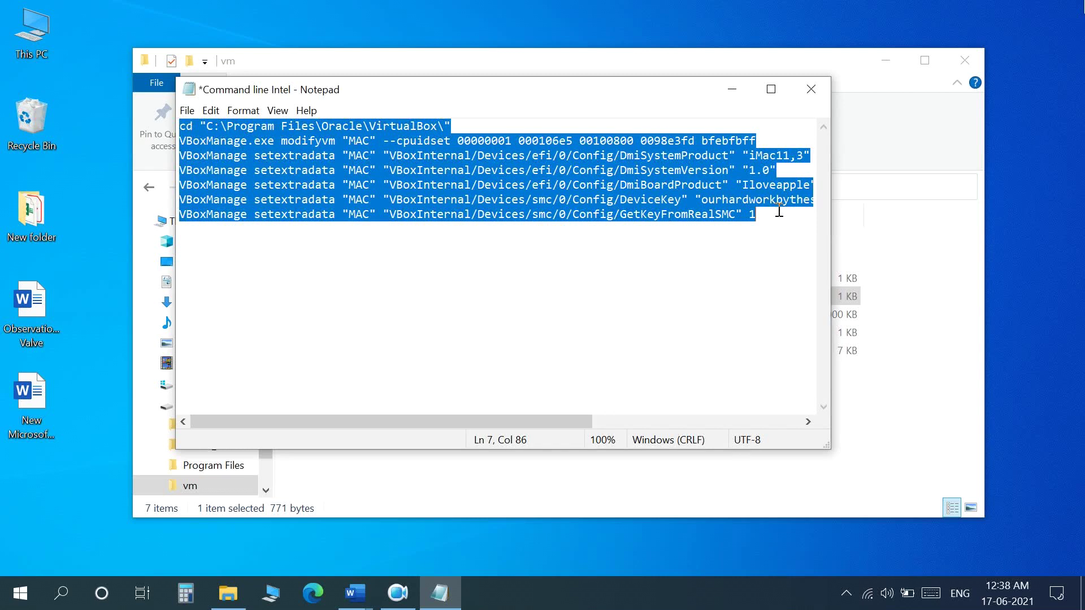
{"action": "right_click", "coordinate": [610, 161]}
{"action": "left_click", "coordinate": [659, 206]}
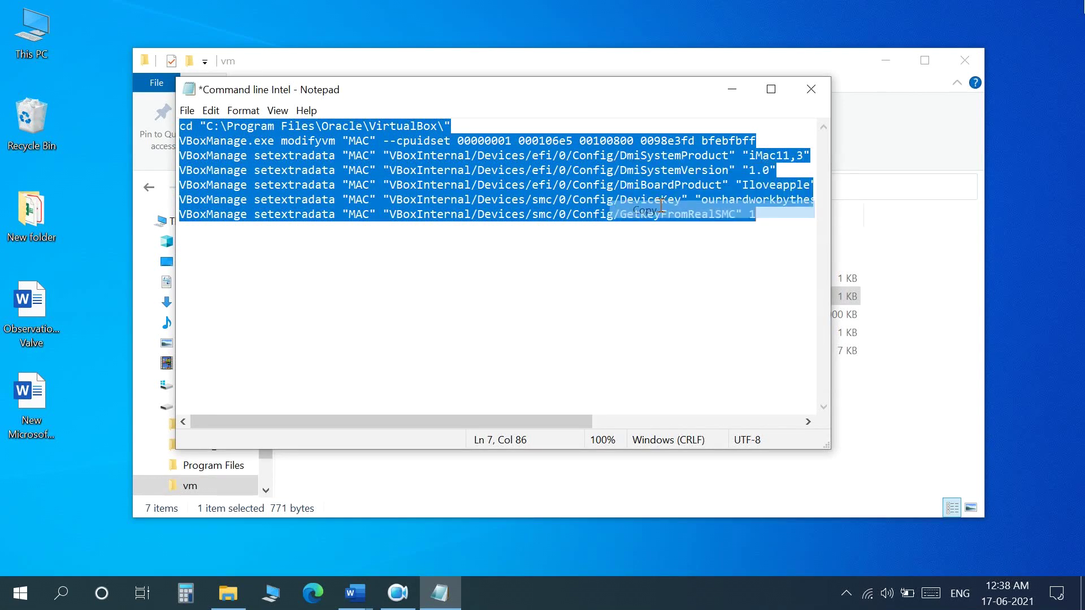
{"action": "left_click", "coordinate": [732, 88]}
{"action": "left_click", "coordinate": [886, 61]}
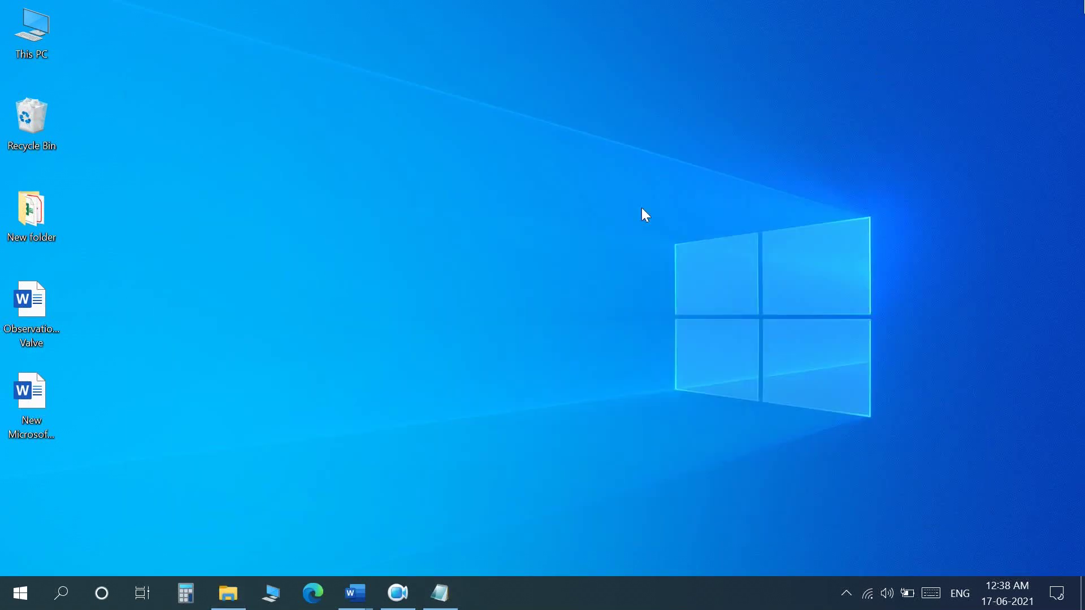
Open Command Prompt via search 'comm', paste and run the copied VBoxManage commands, then close it
{"action": "left_click", "coordinate": [62, 593]}
{"action": "type", "text": "comm"}
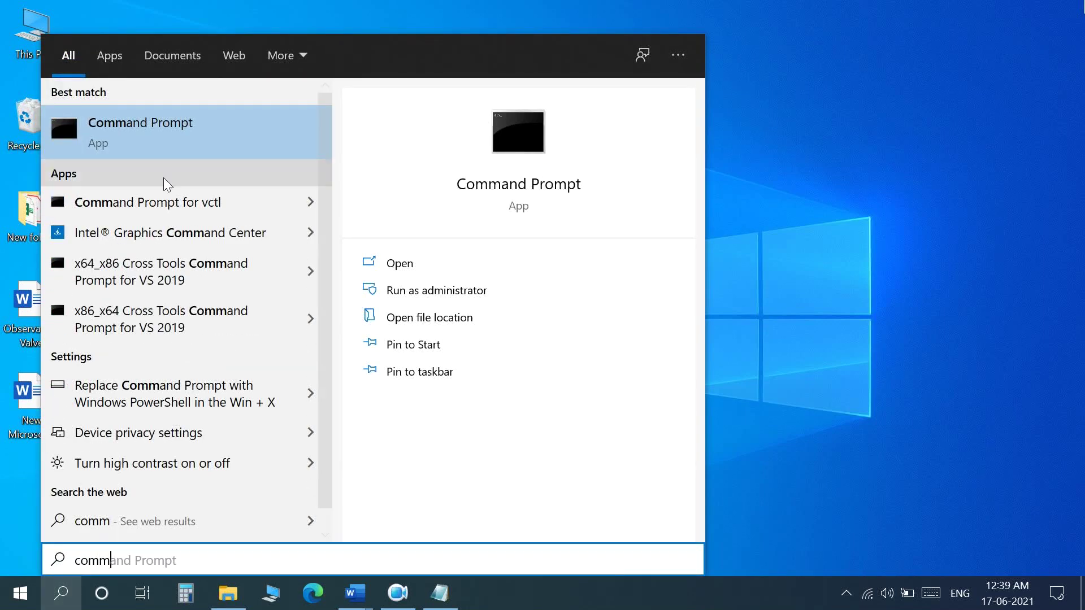
{"action": "left_click", "coordinate": [201, 140]}
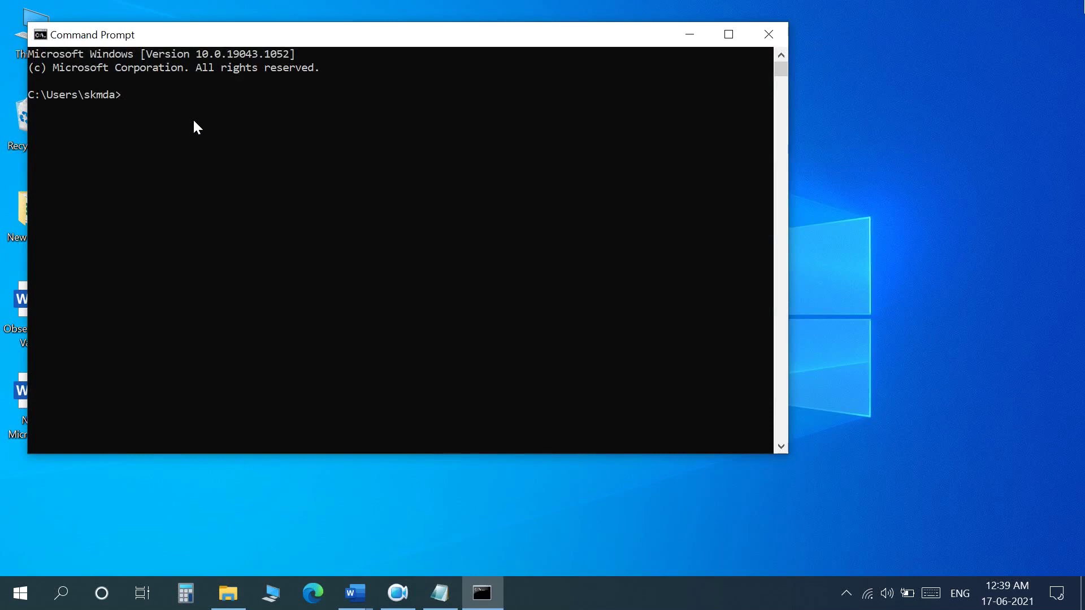
{"action": "right_click", "coordinate": [174, 110]}
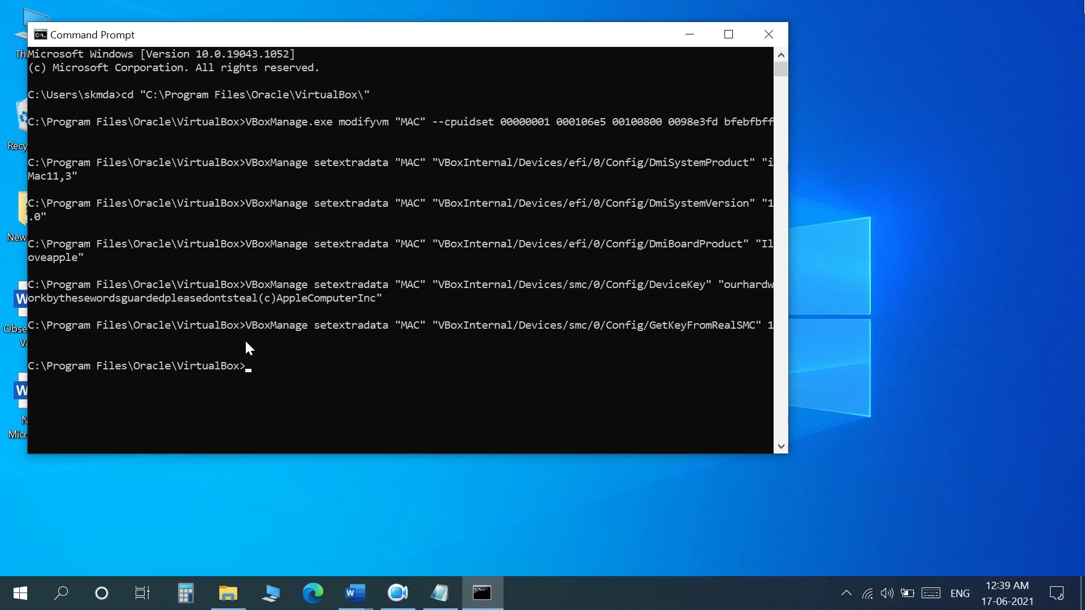
{"action": "left_click", "coordinate": [769, 35]}
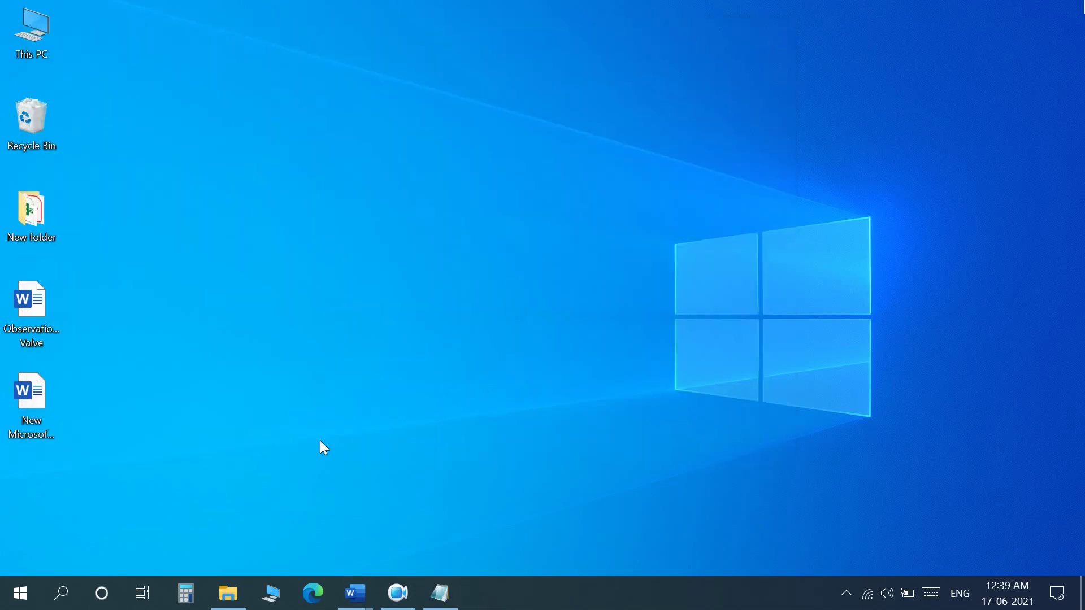
Launch Oracle VM VirtualBox via search 'virt', start the MAC VM, and dismiss the keyboard capture notice
{"action": "left_click", "coordinate": [68, 591]}
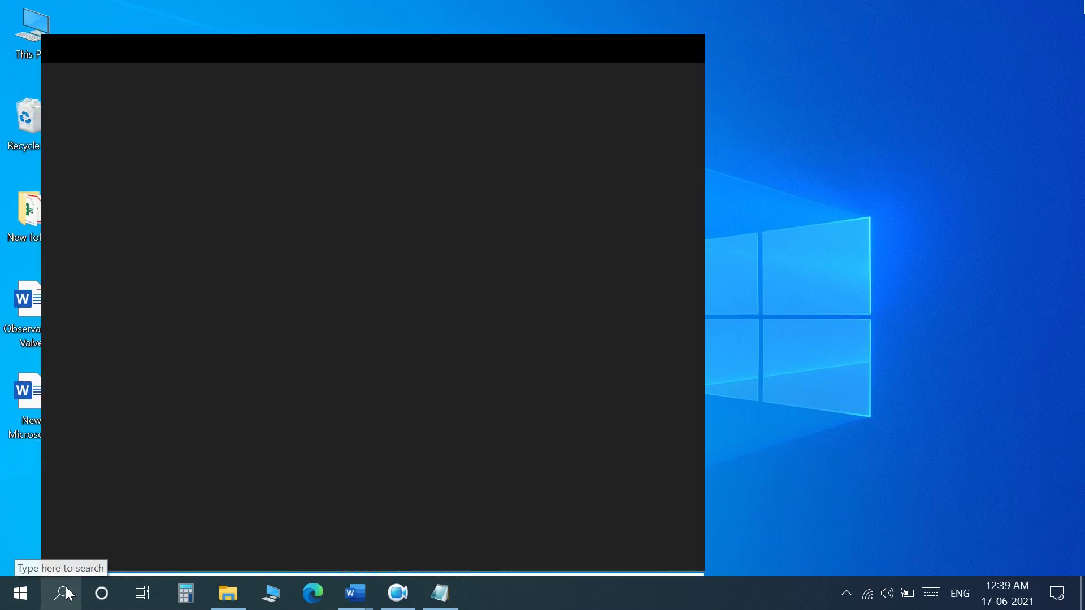
{"action": "type", "text": "virt"}
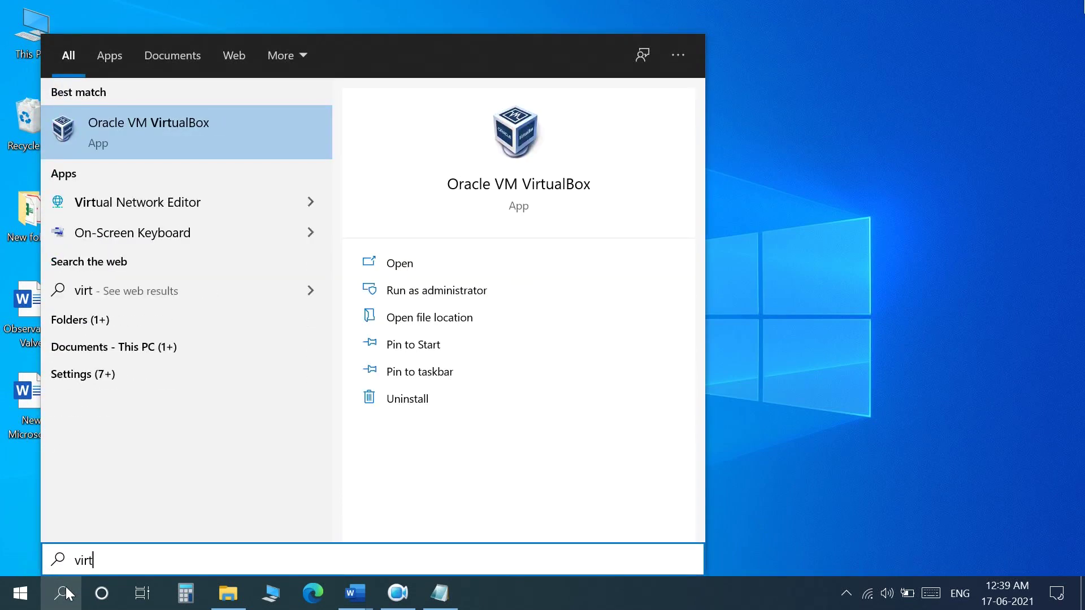
{"action": "left_click", "coordinate": [67, 594]}
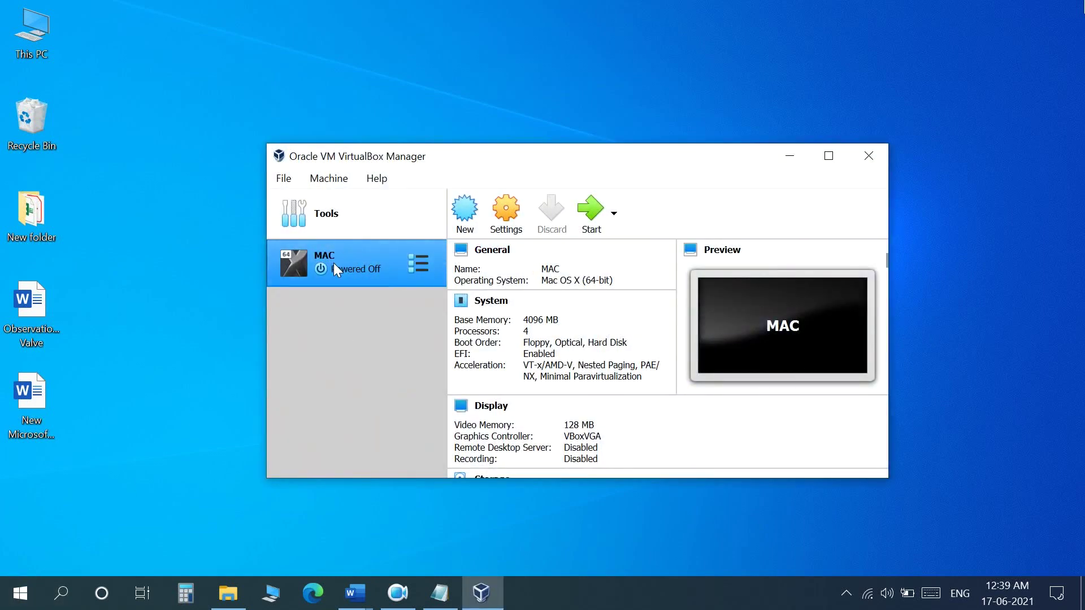
{"action": "left_click", "coordinate": [599, 220]}
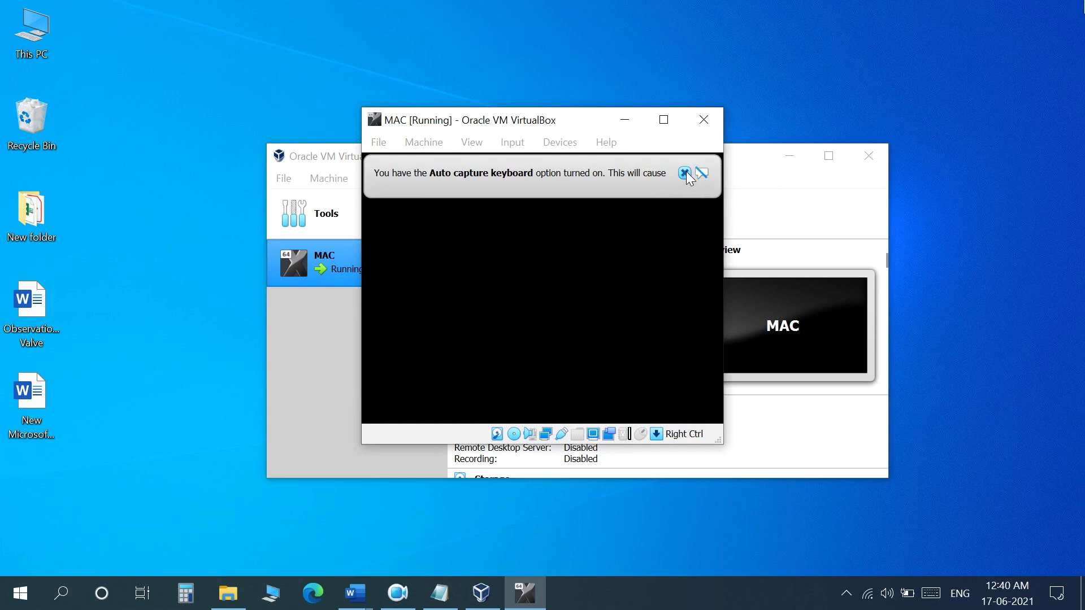
{"action": "left_click", "coordinate": [686, 172]}
Maximize the MAC [Running] window and dismiss the mouse integration notice while it boots
{"action": "left_click", "coordinate": [880, 98]}
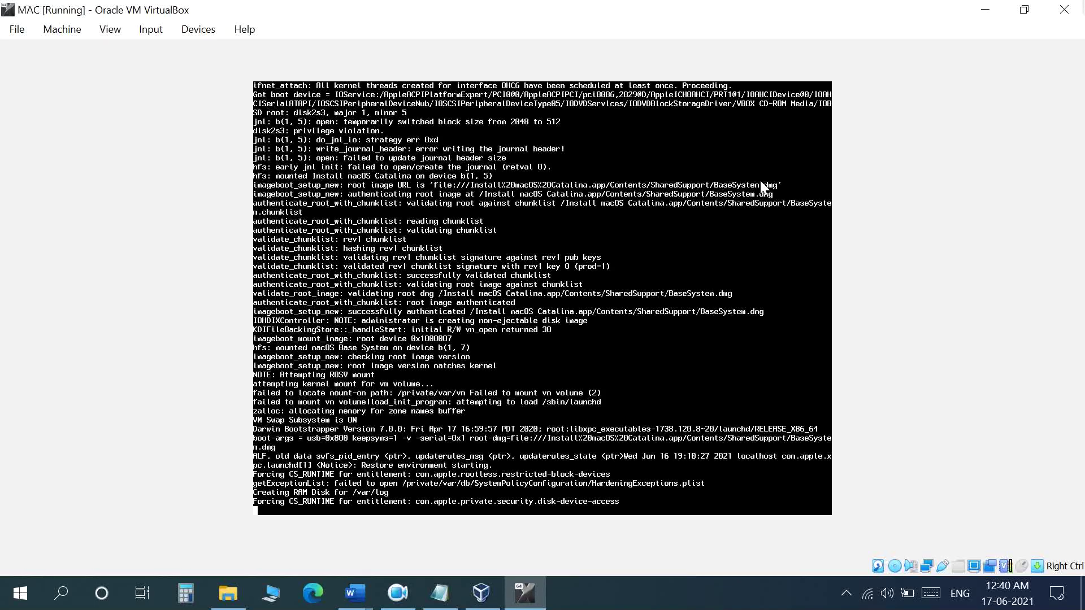
{"action": "left_click", "coordinate": [1046, 61]}
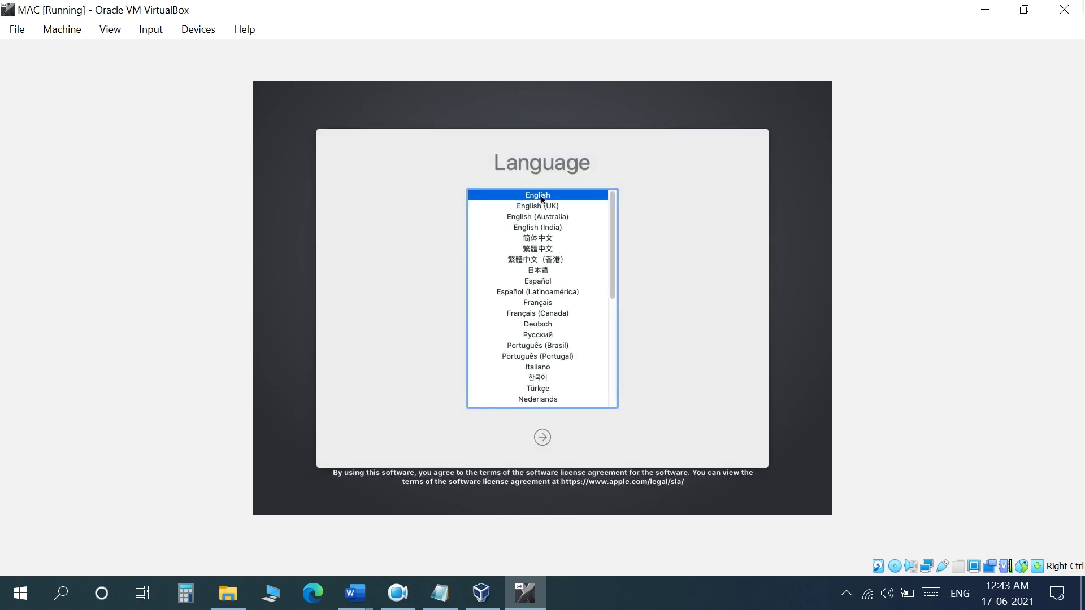
Continue with English and launch Disk Utility from macOS Utilities
{"action": "left_click", "coordinate": [542, 438]}
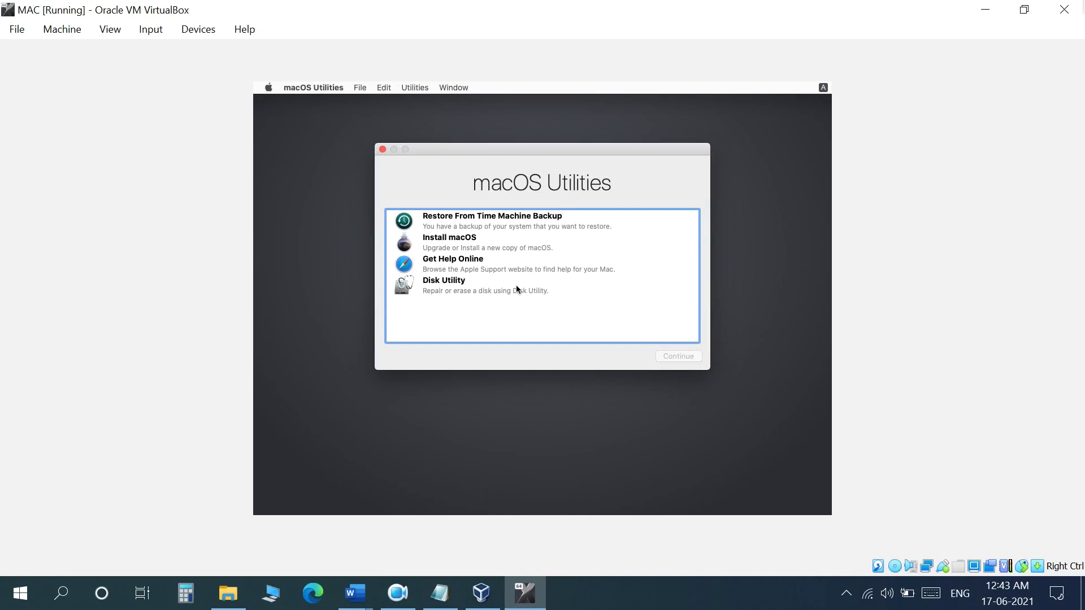
{"action": "left_click", "coordinate": [497, 291]}
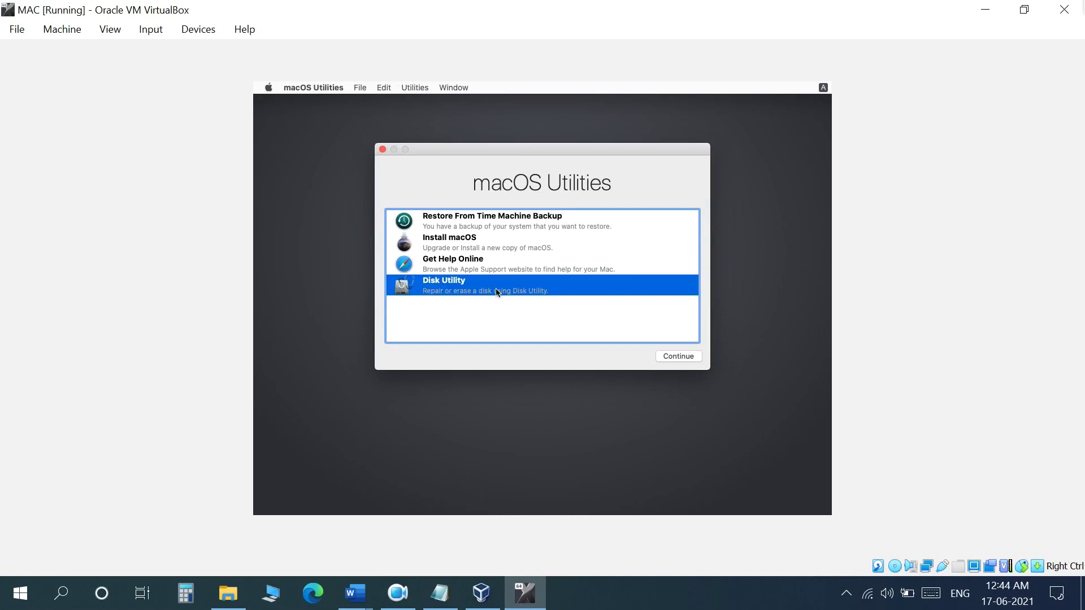
{"action": "left_click", "coordinate": [678, 356]}
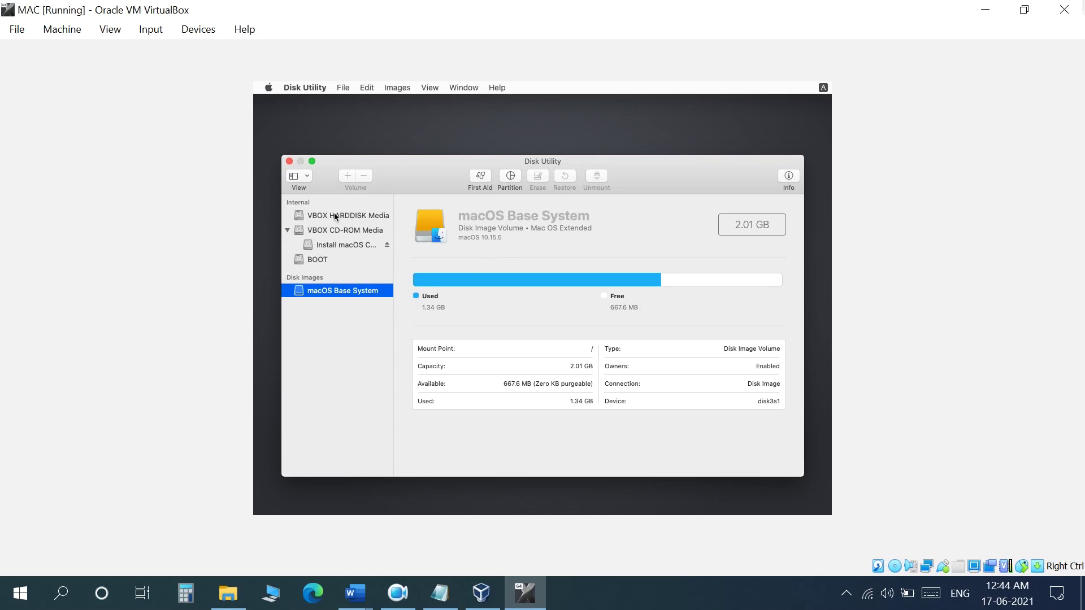
Erase VBOX HARDDISK Media as 'Mac' with APFS format and GUID Partition Map scheme
{"action": "left_click", "coordinate": [335, 215]}
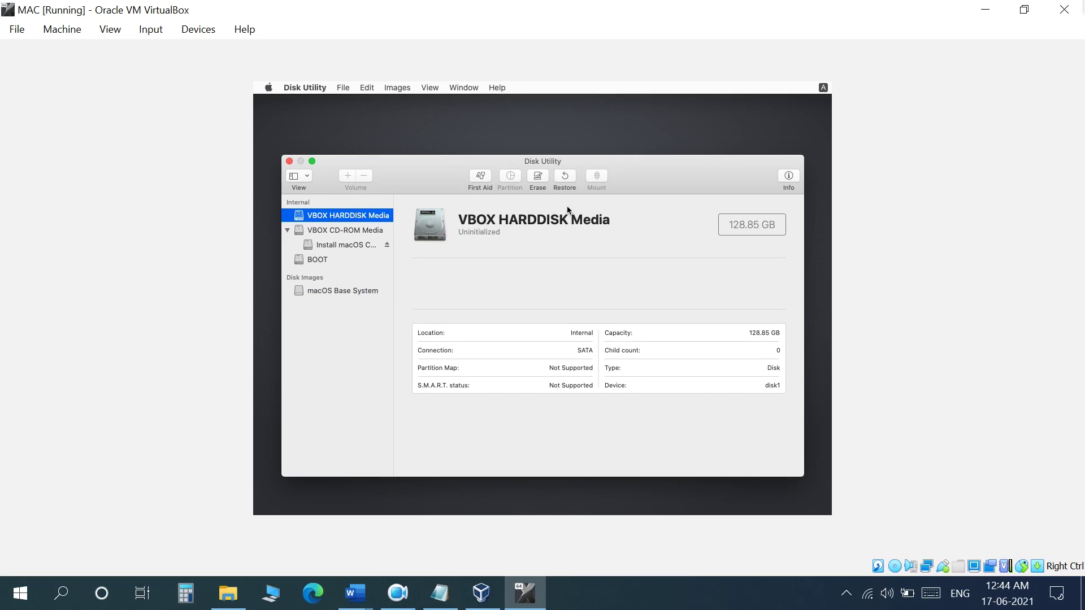
{"action": "left_click", "coordinate": [537, 177]}
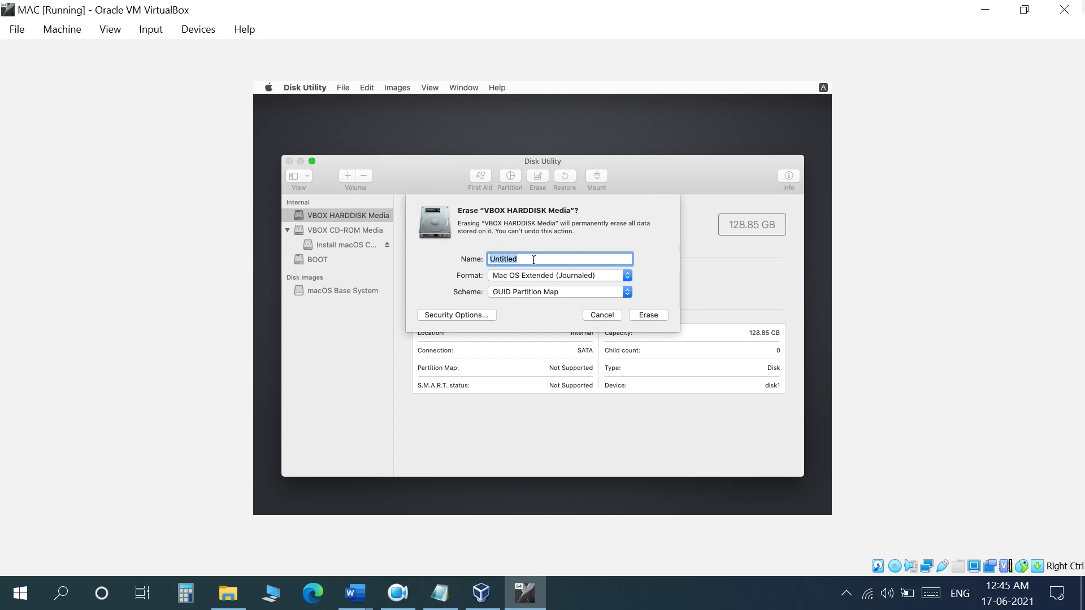
{"action": "type", "text": "Mac"}
{"action": "left_click", "coordinate": [536, 275]}
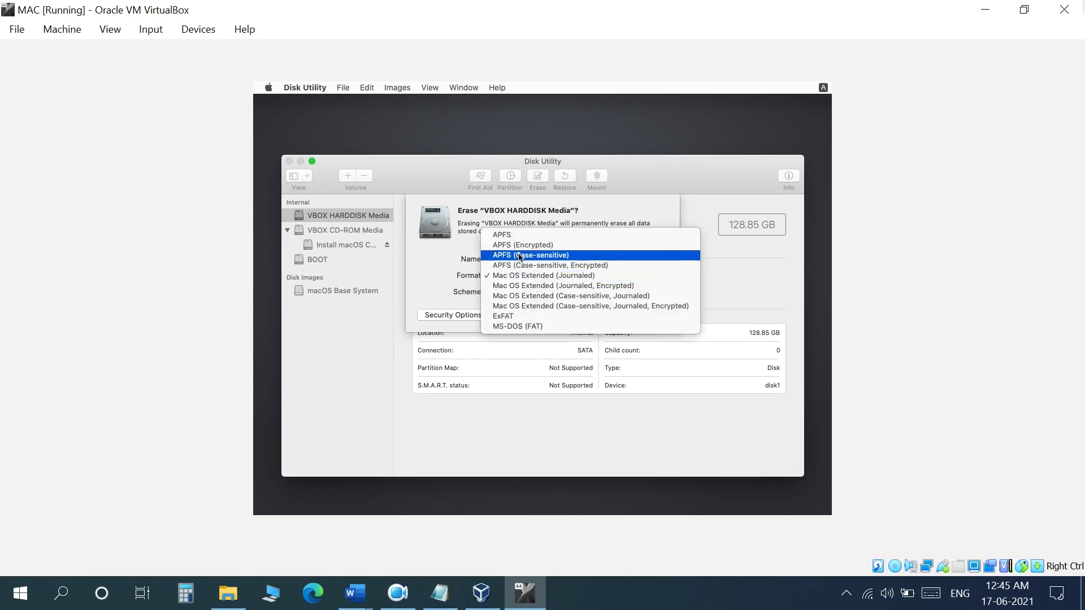
{"action": "left_click", "coordinate": [517, 236]}
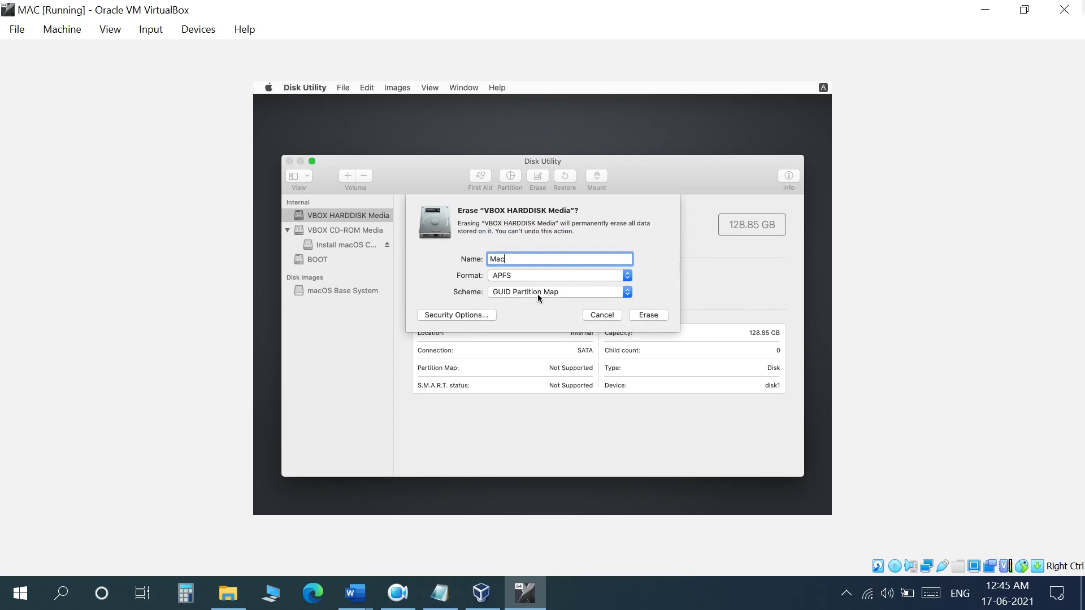
{"action": "left_click", "coordinate": [538, 294]}
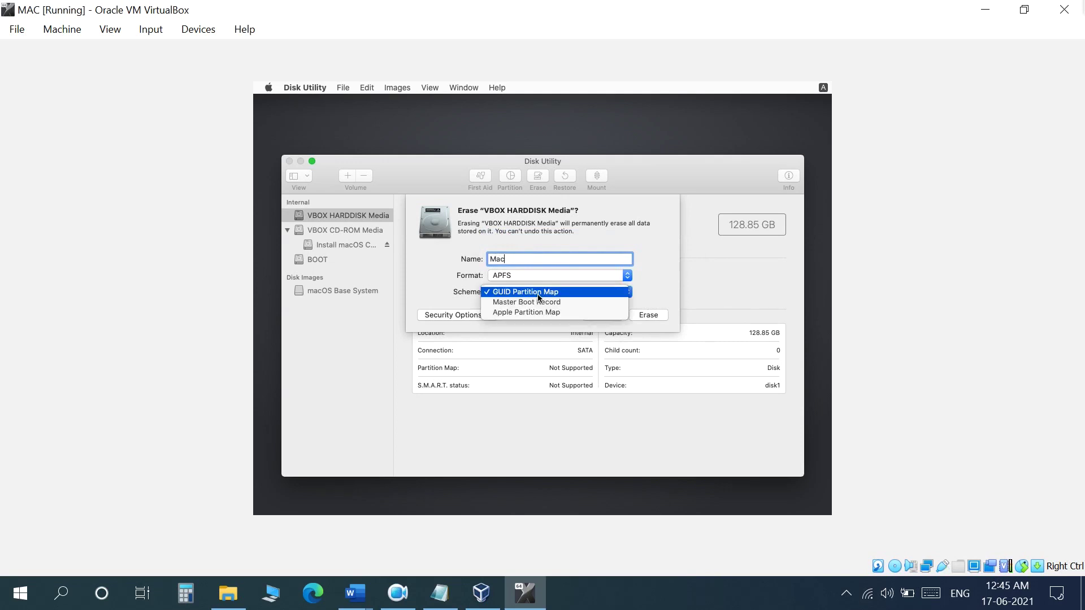
{"action": "left_click", "coordinate": [537, 295]}
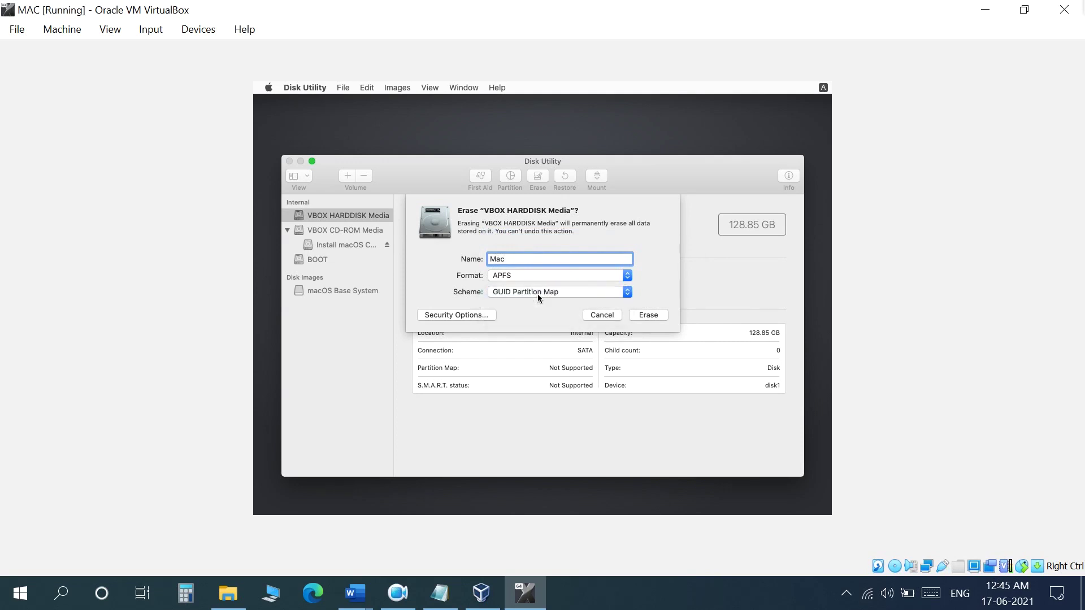
{"action": "left_click", "coordinate": [646, 314]}
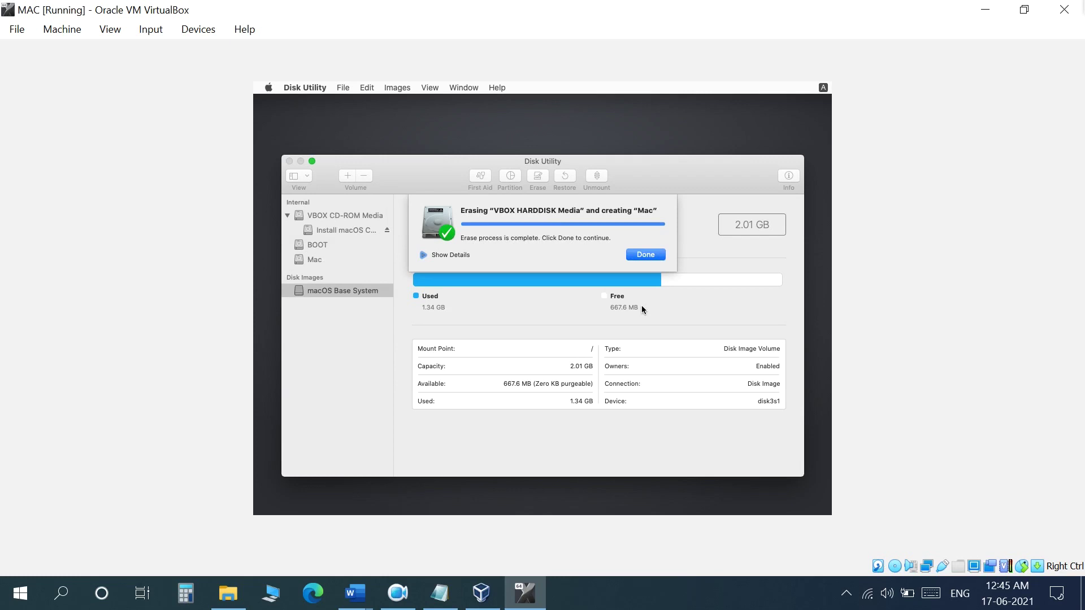
{"action": "left_click", "coordinate": [650, 255]}
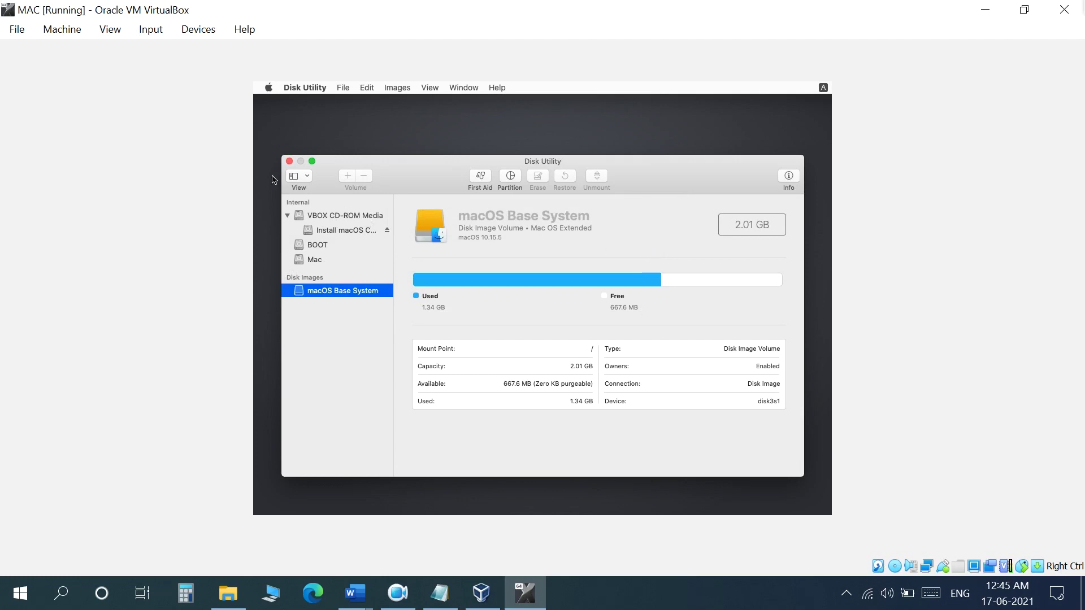
Quit Disk Utility and launch Install macOS from macOS Utilities
{"action": "left_click", "coordinate": [290, 162]}
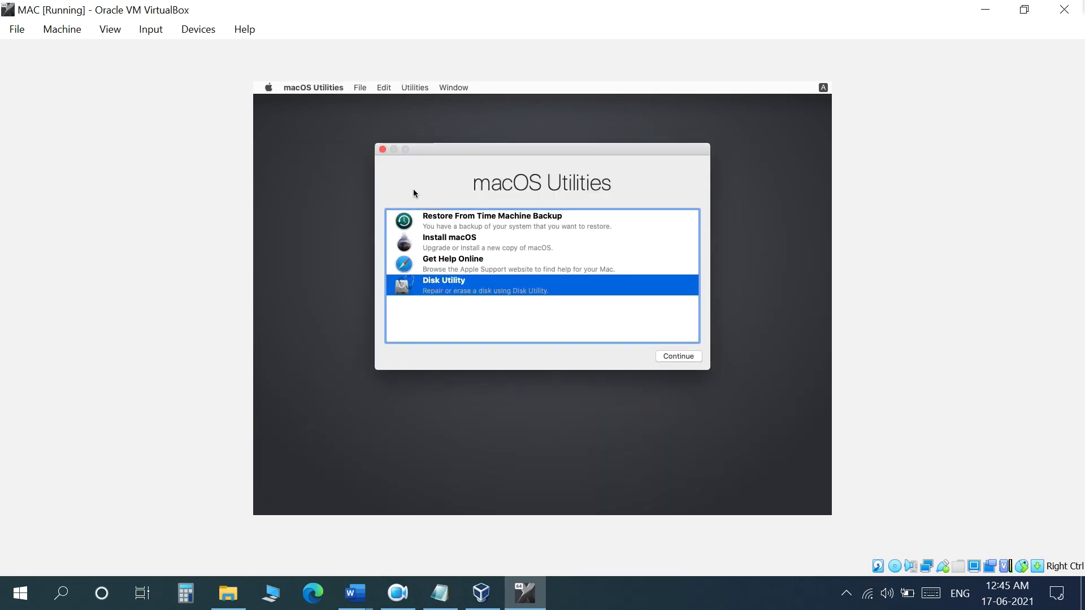
{"action": "left_click", "coordinate": [478, 247]}
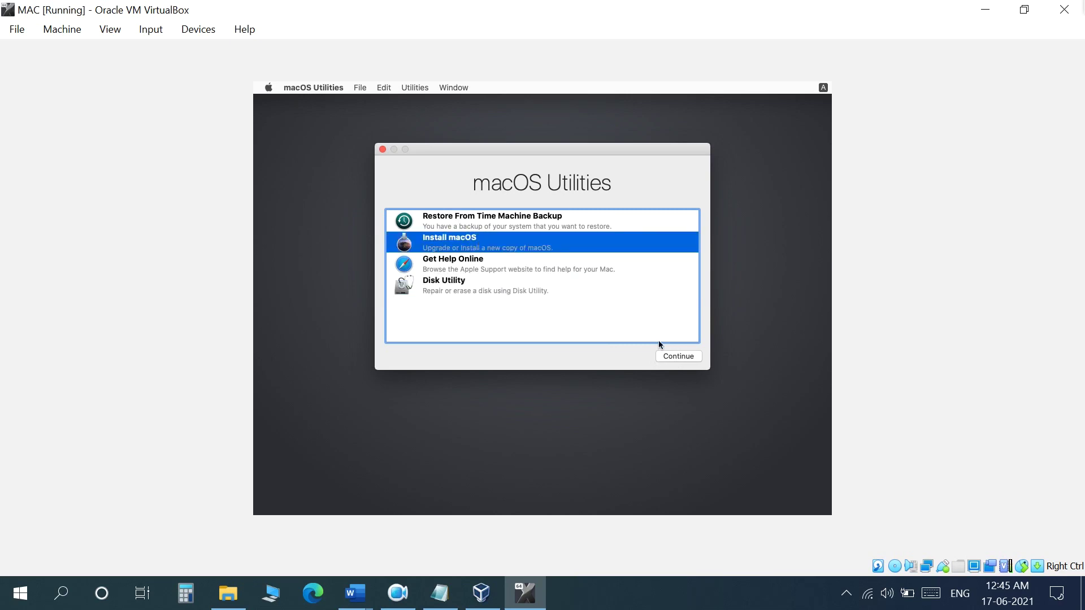
{"action": "left_click", "coordinate": [678, 357]}
Agree to the software license and begin installing Catalina on the Mac disk
{"action": "left_click", "coordinate": [544, 433]}
{"action": "left_click", "coordinate": [567, 433]}
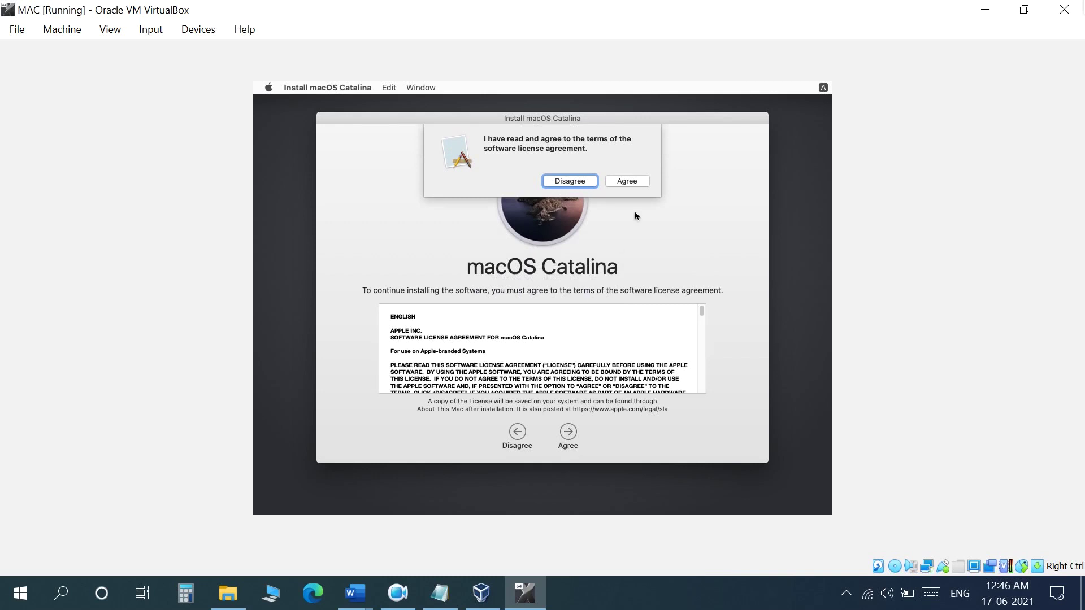
{"action": "left_click", "coordinate": [628, 181]}
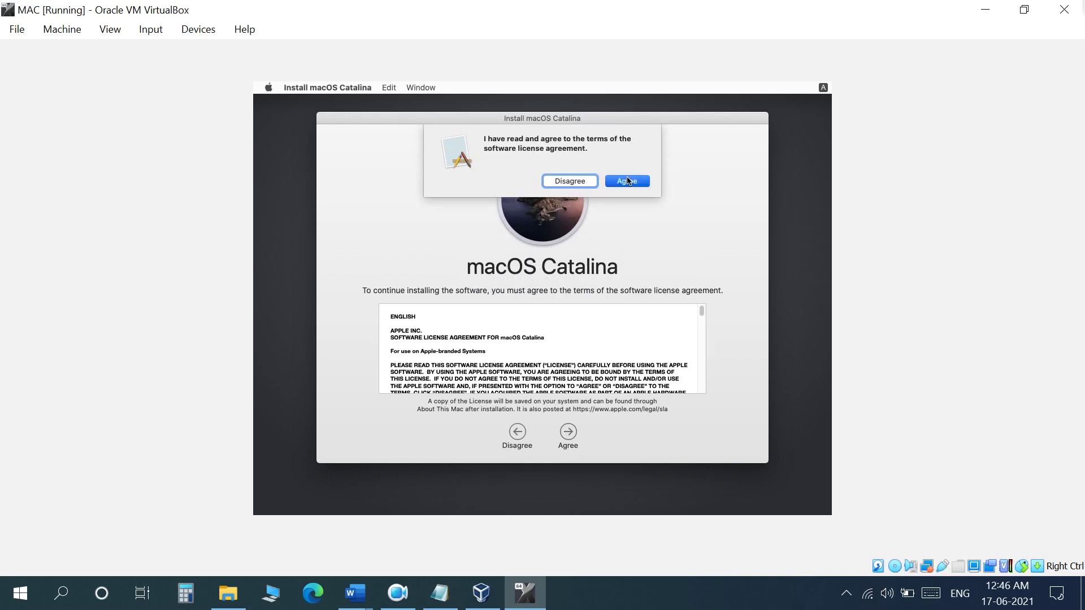
{"action": "left_click", "coordinate": [630, 181]}
{"action": "left_click", "coordinate": [496, 353]}
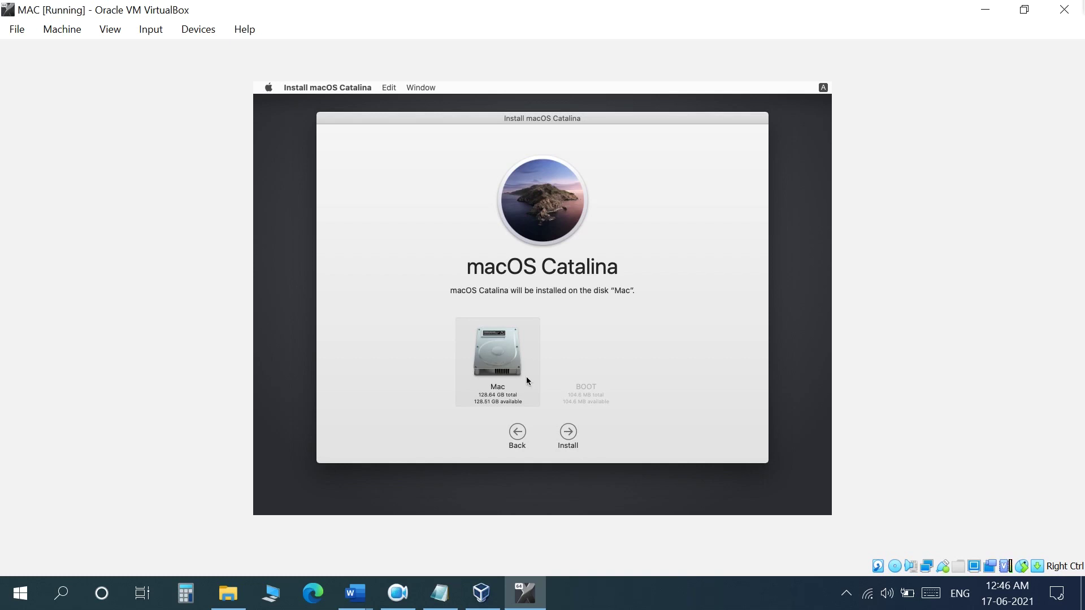
{"action": "left_click", "coordinate": [569, 433]}
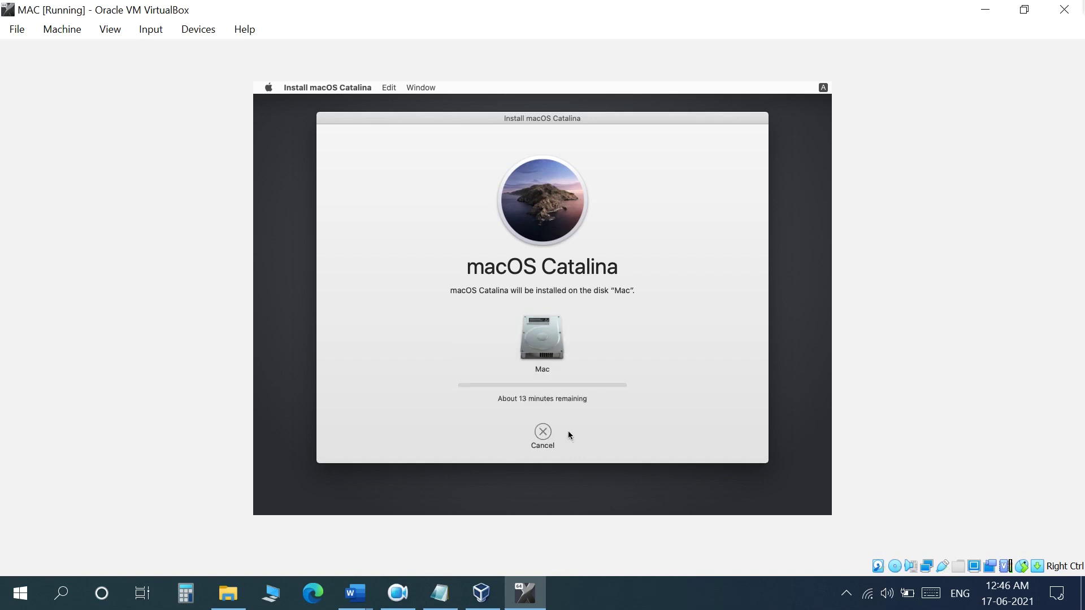
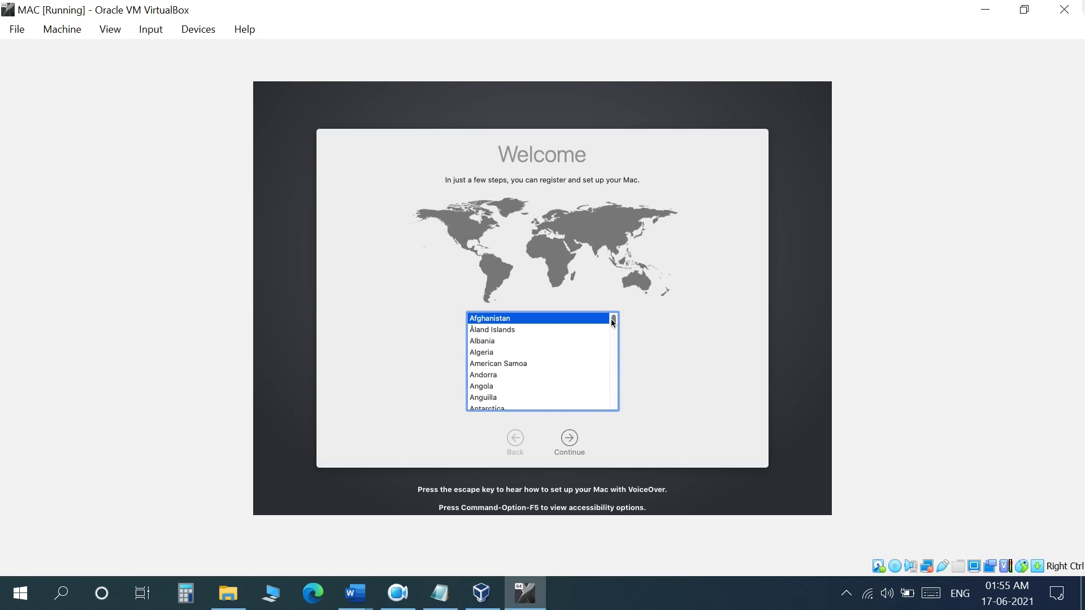
Pick India from the Welcome screen's country list and continue
{"action": "left_click_drag", "start_coordinate": [613, 322], "coordinate": [614, 349]}
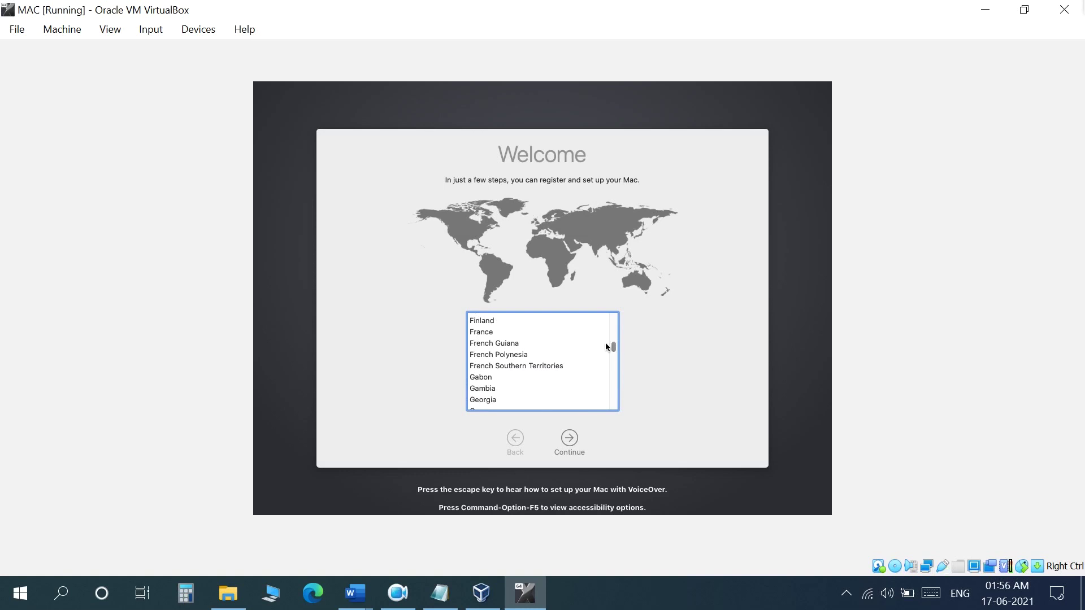
{"action": "scroll", "coordinate": [558, 371], "scroll_direction": "up", "scroll_amount": 5}
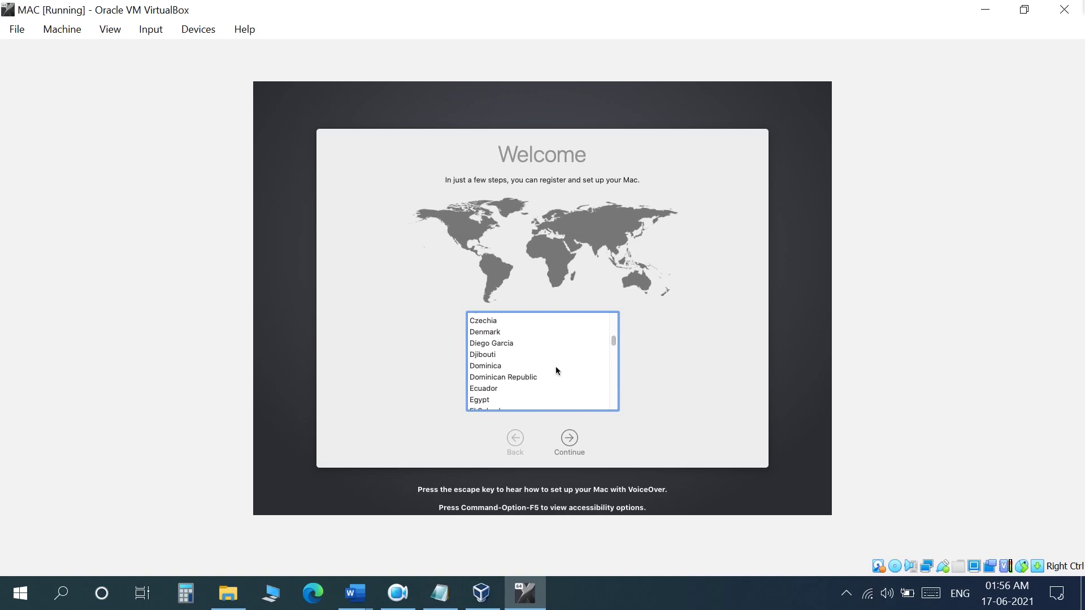
{"action": "scroll", "coordinate": [556, 366], "scroll_direction": "down", "scroll_amount": 5}
{"action": "scroll", "coordinate": [557, 363], "scroll_direction": "down", "scroll_amount": 5}
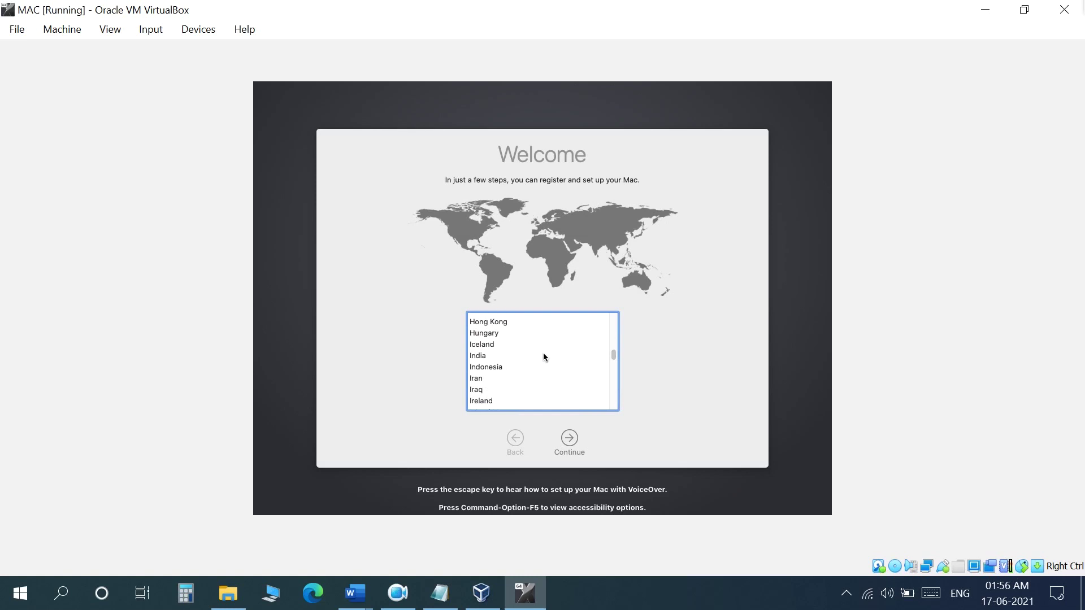
{"action": "left_click", "coordinate": [545, 357]}
{"action": "left_click", "coordinate": [569, 440]}
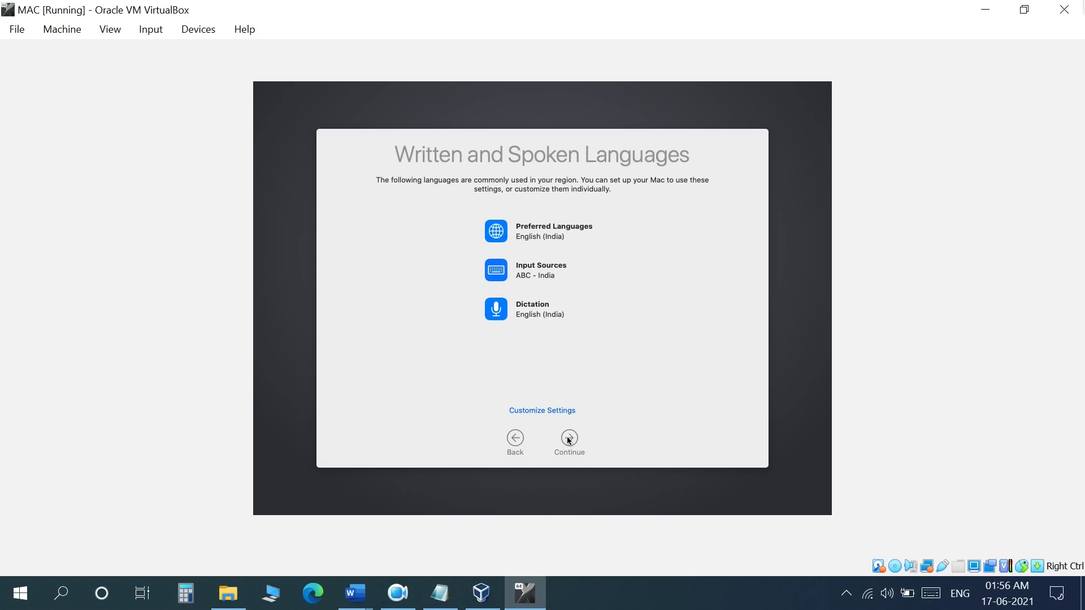
Continue past the Languages, Data & Privacy and Transfer Information pages without changes
{"action": "left_click", "coordinate": [569, 440]}
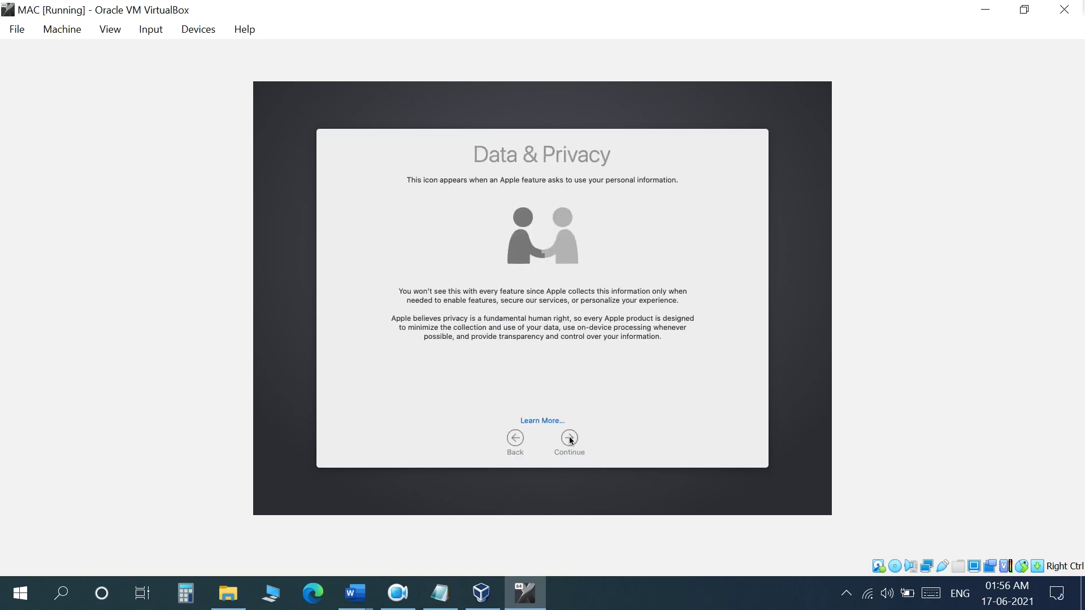
{"action": "left_click", "coordinate": [570, 440]}
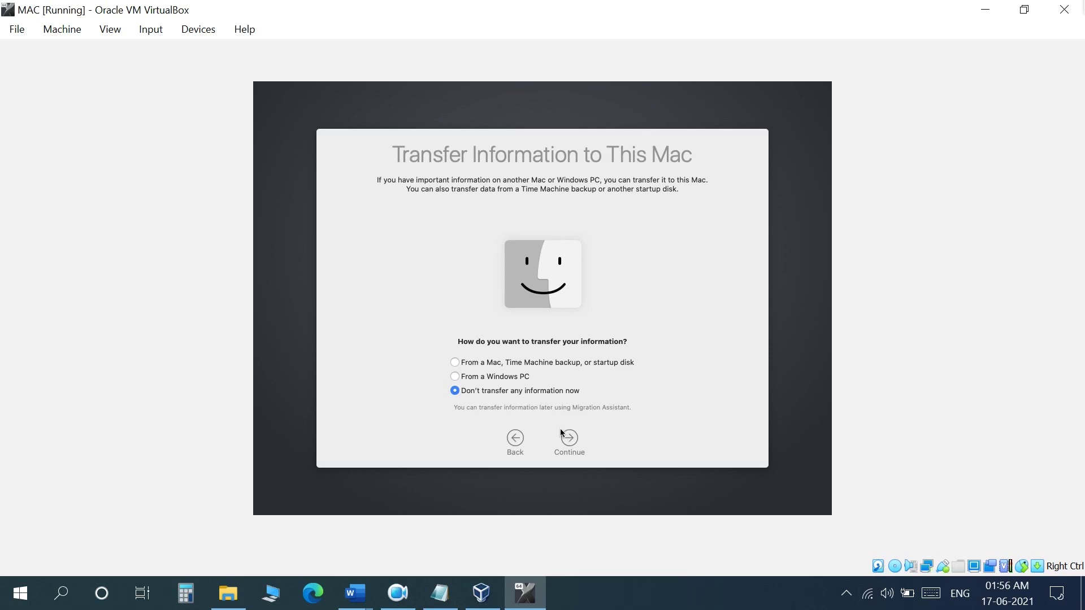
{"action": "left_click", "coordinate": [568, 441]}
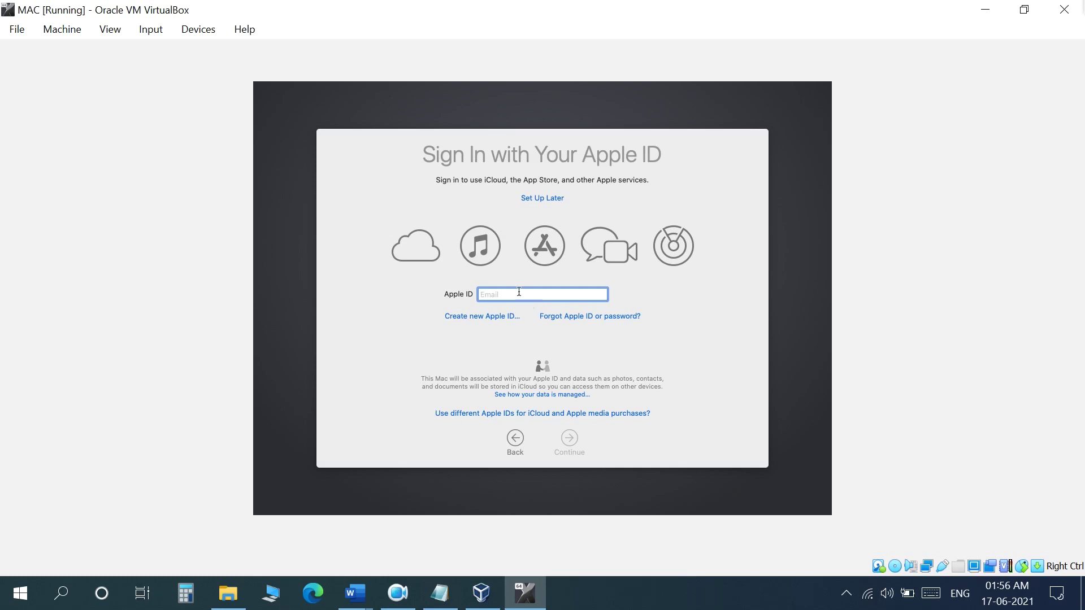
Skip Apple ID sign-in with Set Up Later and agree to the macOS licence
{"action": "left_click", "coordinate": [540, 198]}
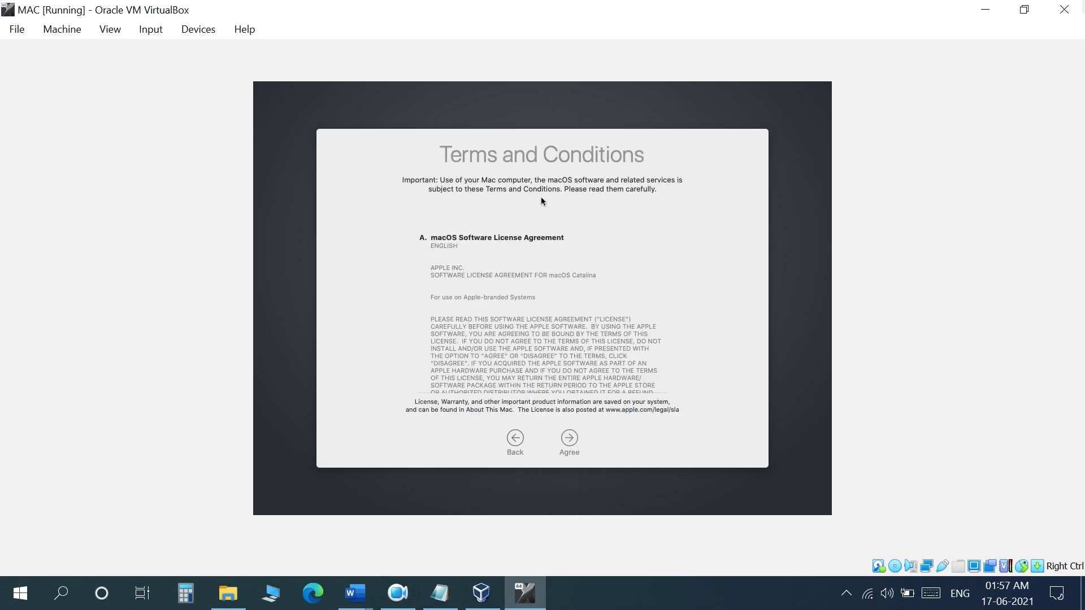
{"action": "left_click", "coordinate": [570, 441]}
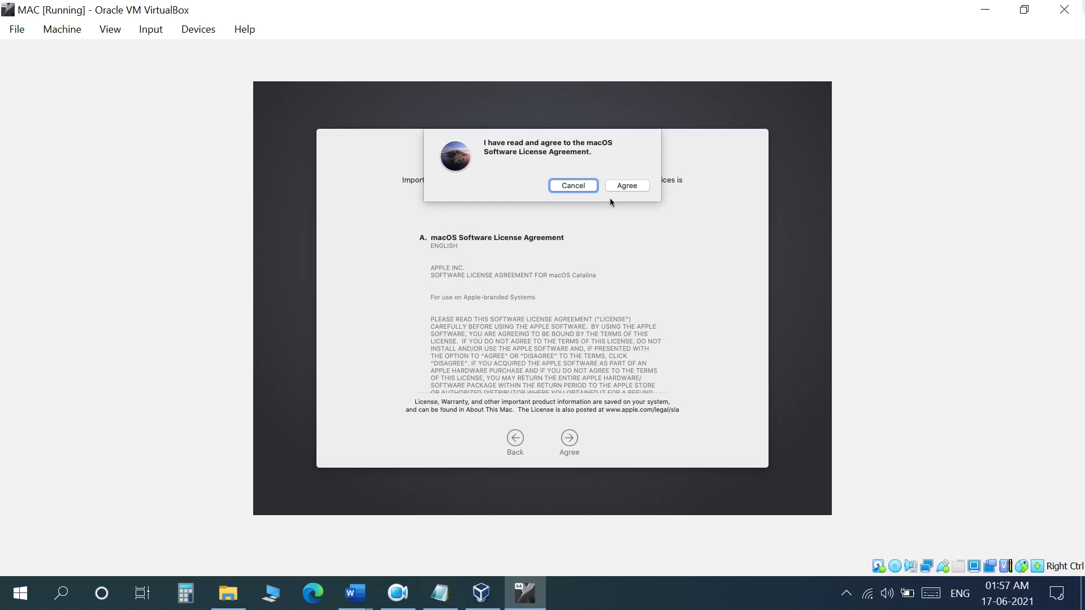
{"action": "left_click", "coordinate": [628, 184]}
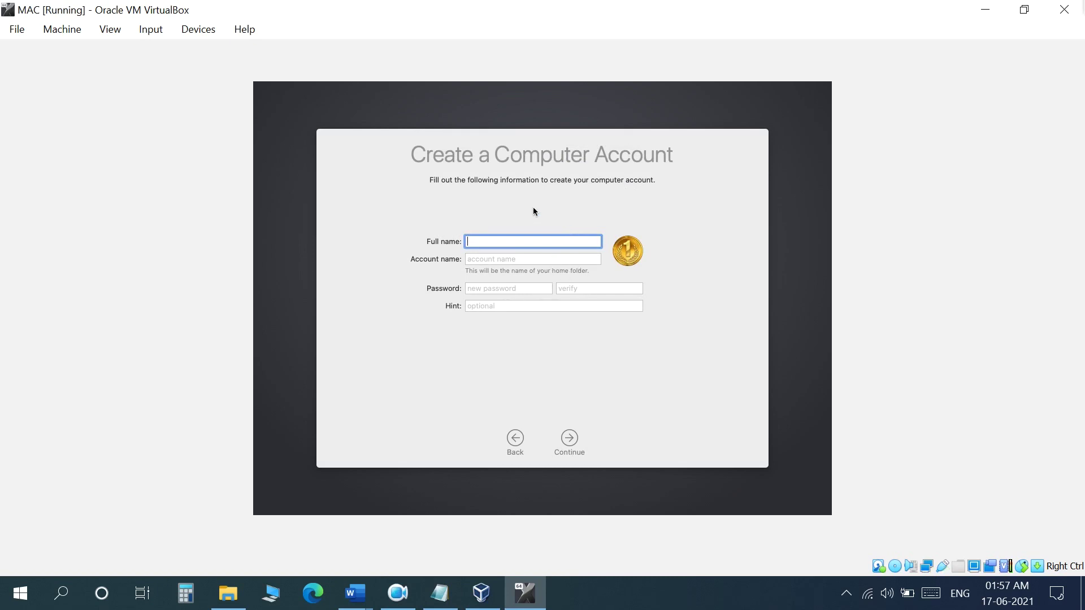
Enter the full name and trim the account name to a single word
{"action": "type", "text": "Computer Experiments"}
{"action": "left_click", "coordinate": [559, 258]}
{"action": "left_click_drag", "start_coordinate": [559, 256], "coordinate": [507, 259]}
{"action": "key", "text": "BackSpace"}
{"action": "key", "text": "BackSpace"}
{"action": "key", "text": "BackSpace"}
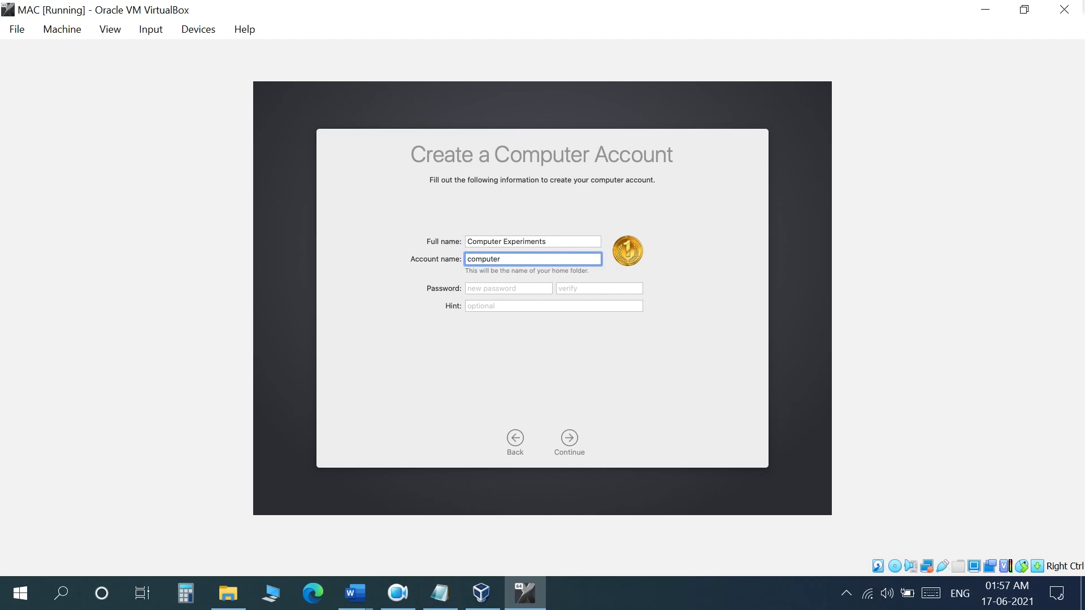
Enter and verify the account password, then create the account
{"action": "left_click", "coordinate": [536, 286]}
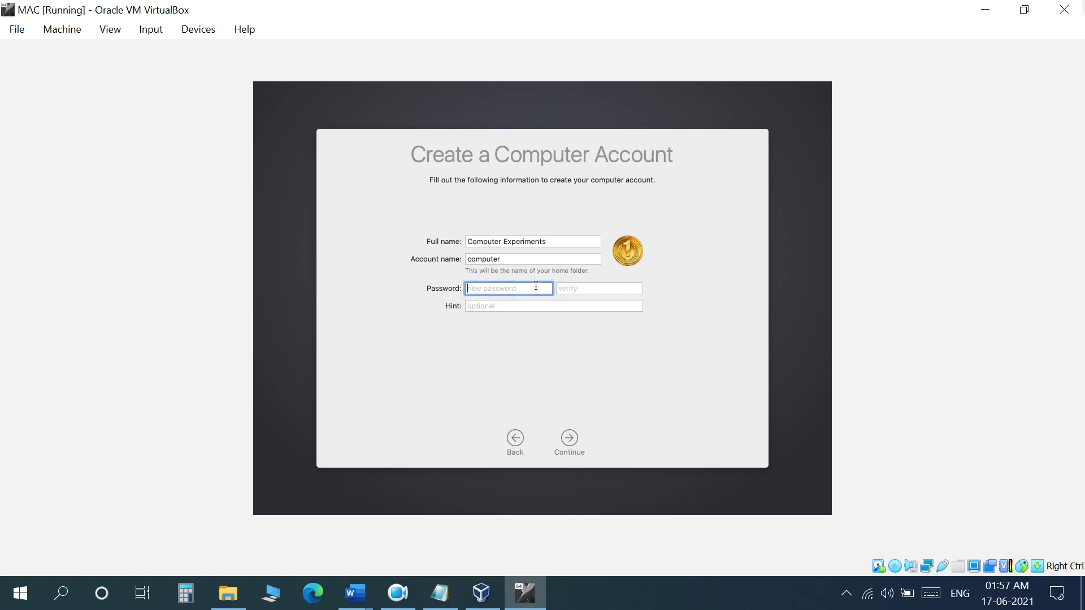
{"action": "type", "text": "12345"}
{"action": "left_click", "coordinate": [556, 287]}
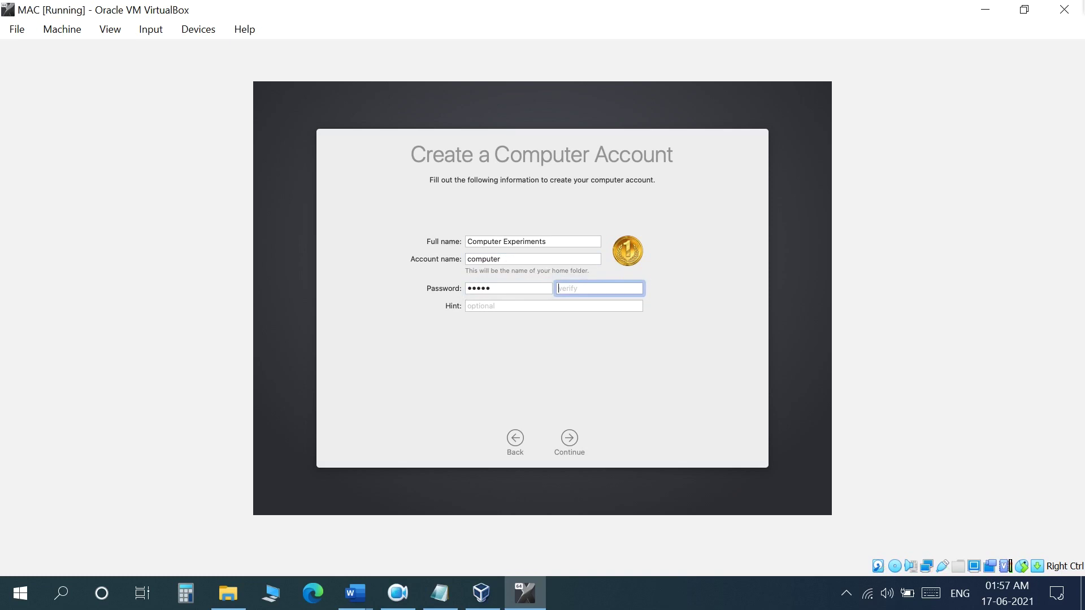
{"action": "type", "text": "12345"}
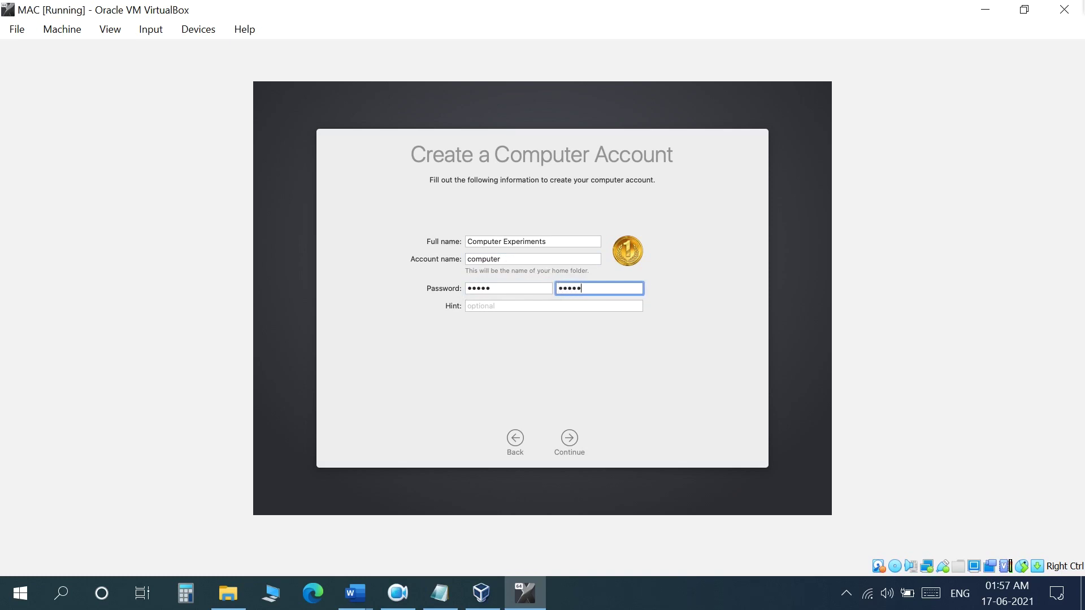
{"action": "key", "text": "BackSpace"}
{"action": "key", "text": "BackSpace"}
{"action": "key", "text": "BackSpace"}
{"action": "key", "text": "BackSpace"}
{"action": "key", "text": "BackSpace"}
{"action": "type", "text": "12345"}
{"action": "left_click", "coordinate": [564, 439]}
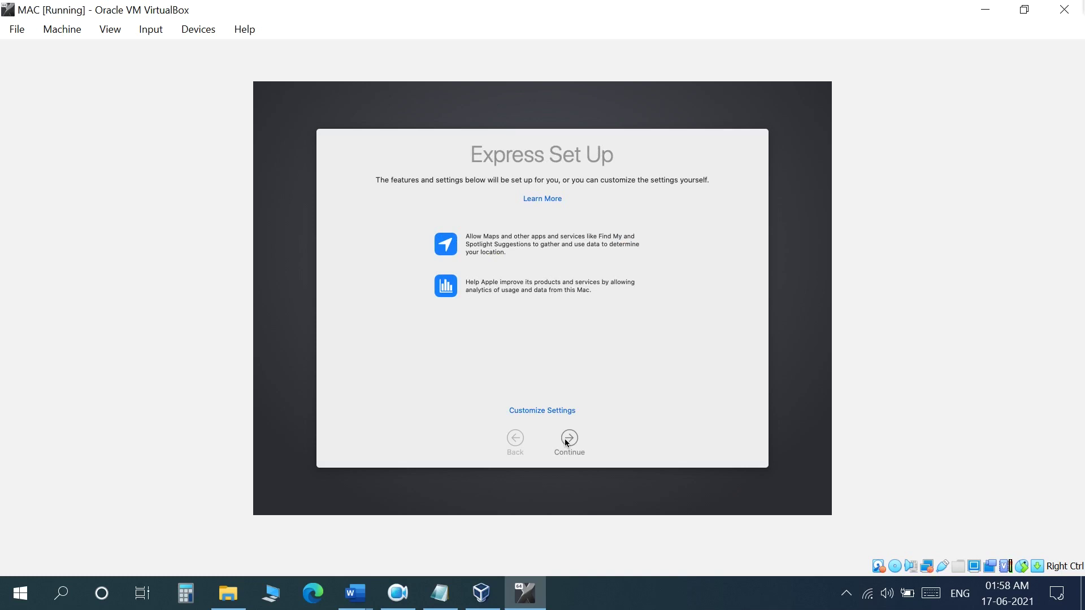
Accept the Express Set Up, Analytics and Screen Time defaults
{"action": "left_click", "coordinate": [565, 440]}
{"action": "left_click", "coordinate": [568, 439]}
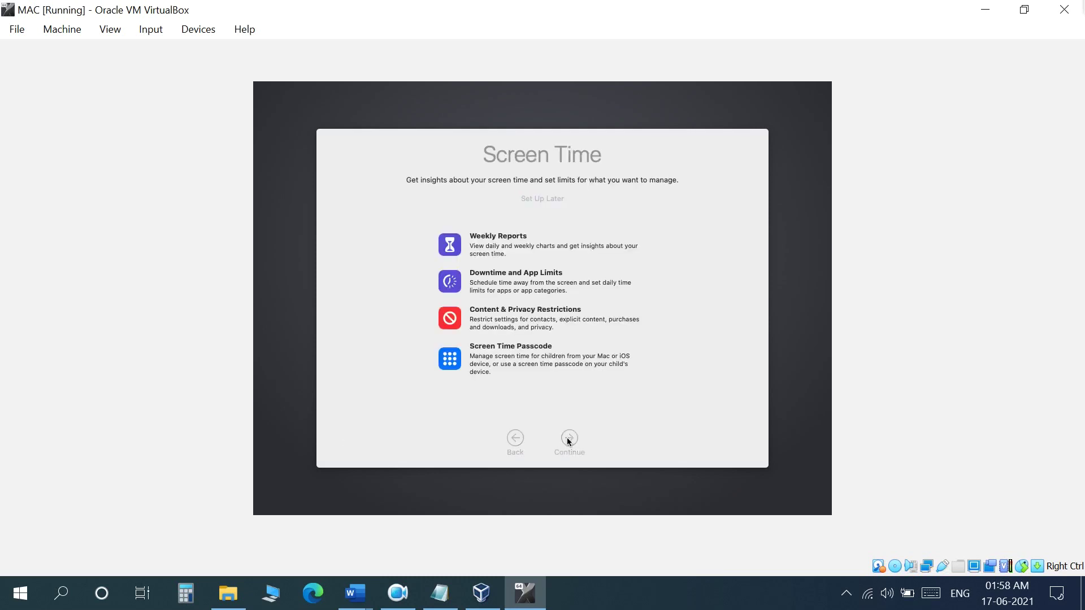
{"action": "left_click", "coordinate": [569, 439]}
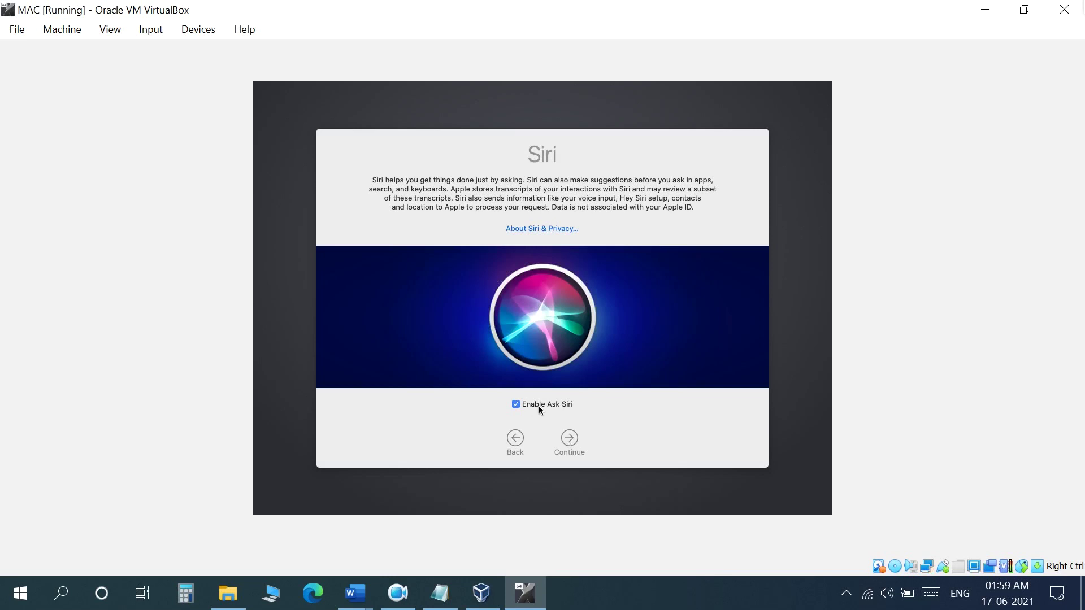
Keep Ask Siri enabled, choose Not Now for Siri audio sharing, and keep the Light look
{"action": "left_click", "coordinate": [568, 435]}
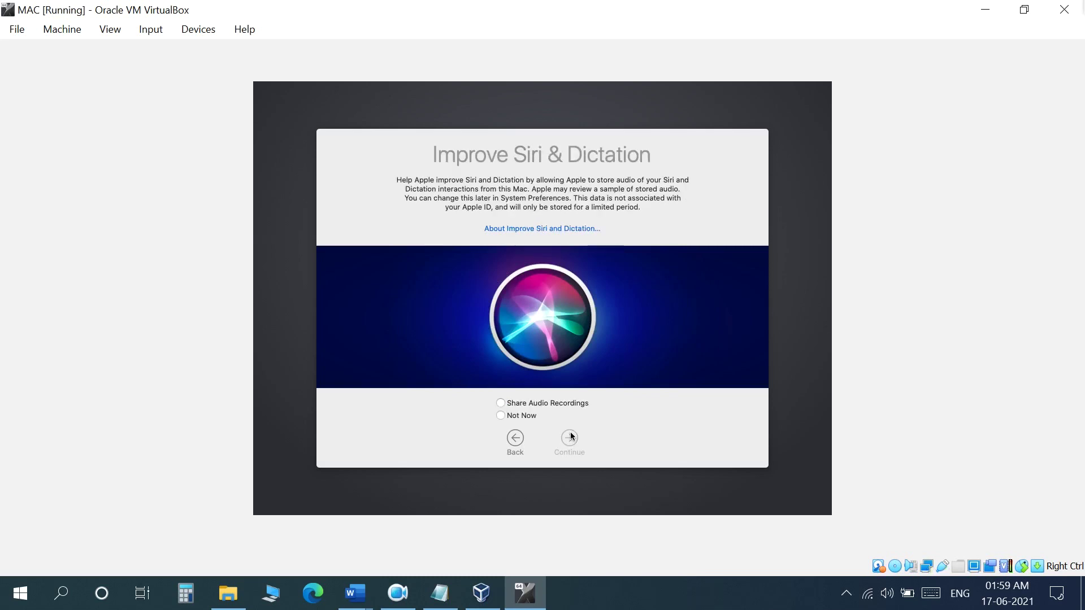
{"action": "left_click", "coordinate": [517, 414]}
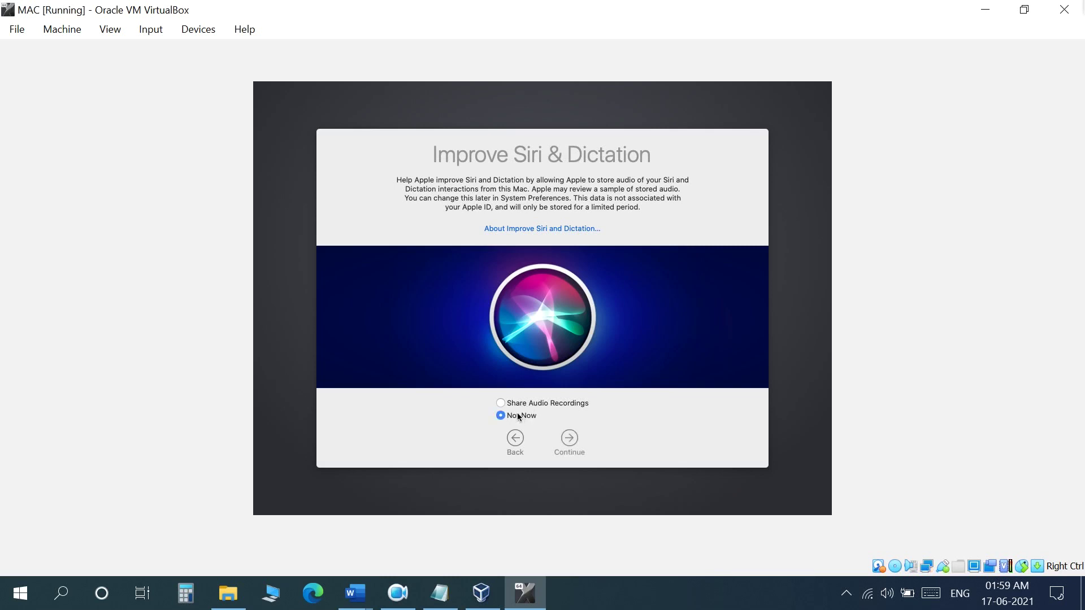
{"action": "left_click", "coordinate": [569, 440]}
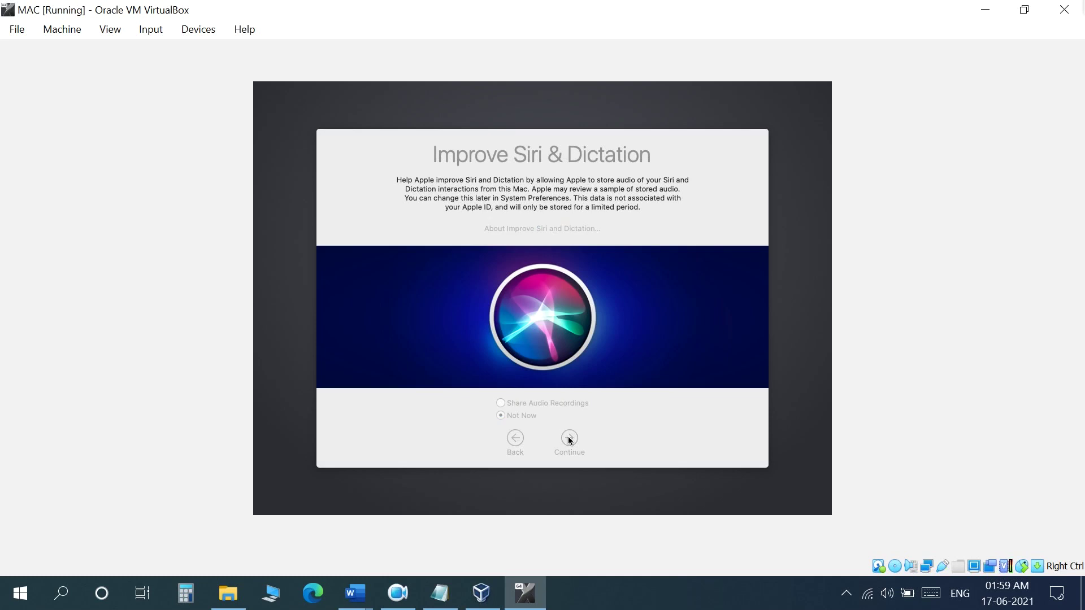
{"action": "left_click", "coordinate": [569, 438]}
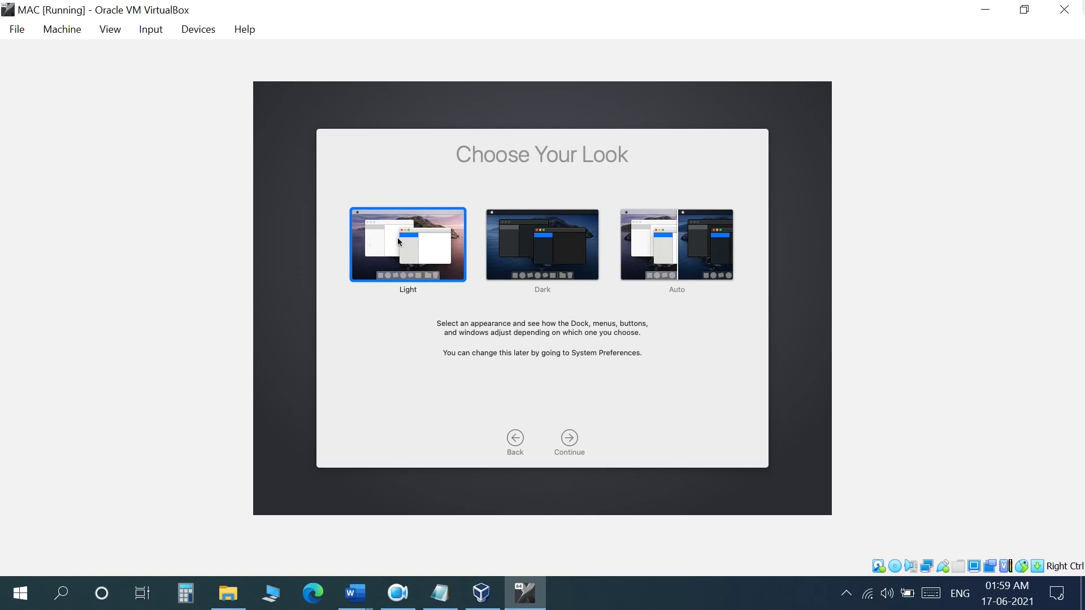
{"action": "left_click", "coordinate": [568, 443]}
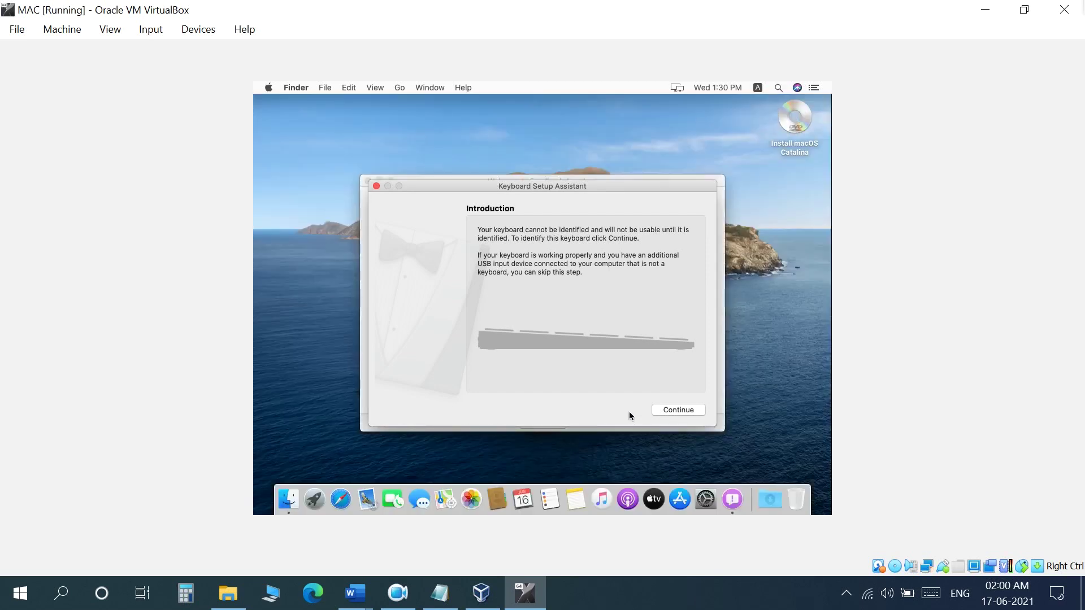
Identify the keyboard by pressing Z and slash, and accept the ANSI type
{"action": "left_click", "coordinate": [672, 410]}
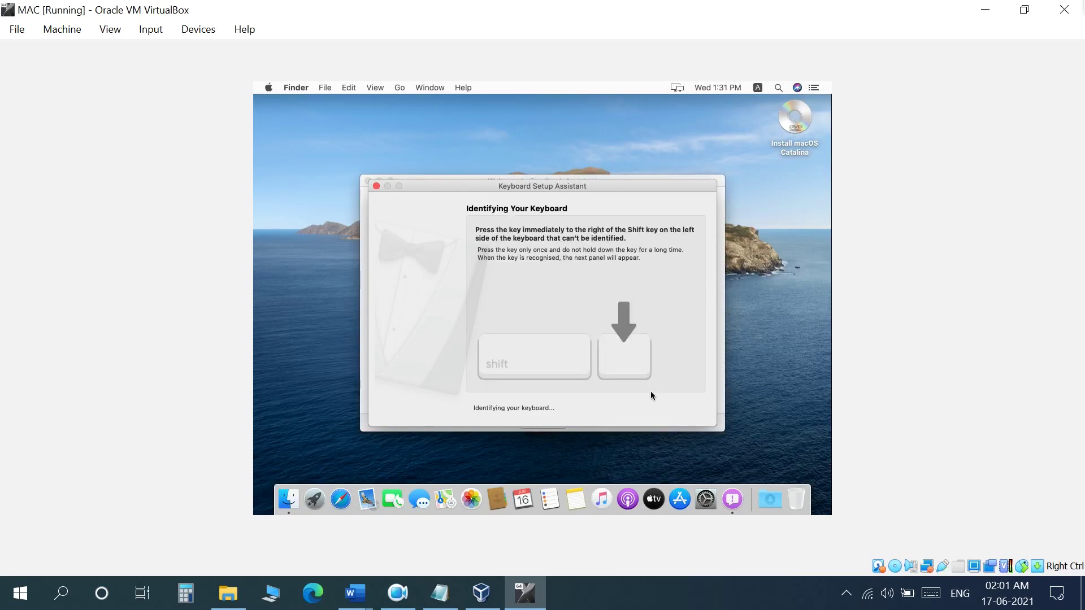
{"action": "key", "text": "z"}
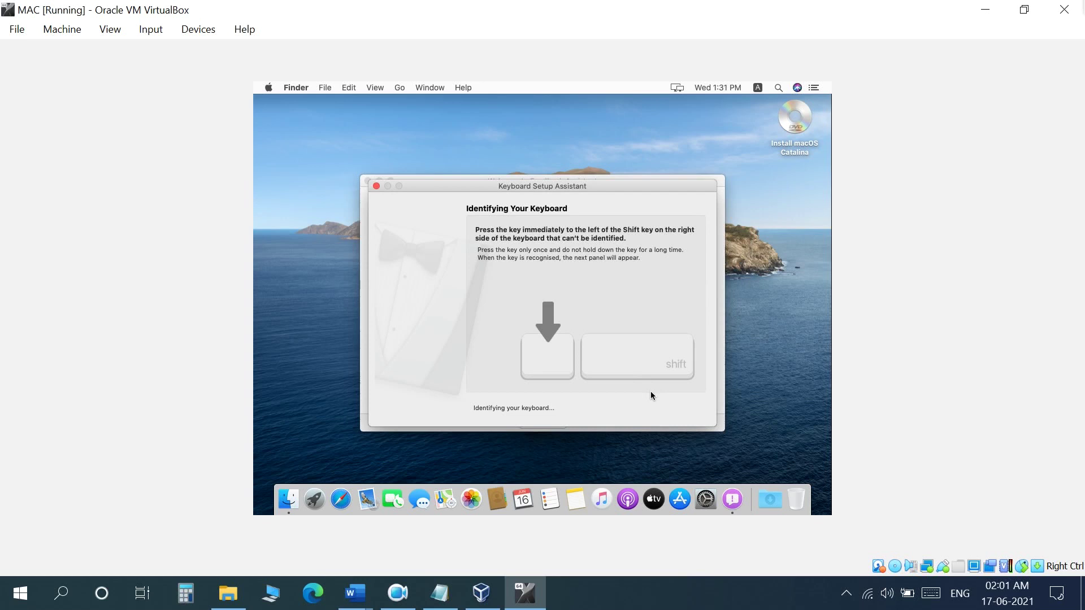
{"action": "key", "text": "slash"}
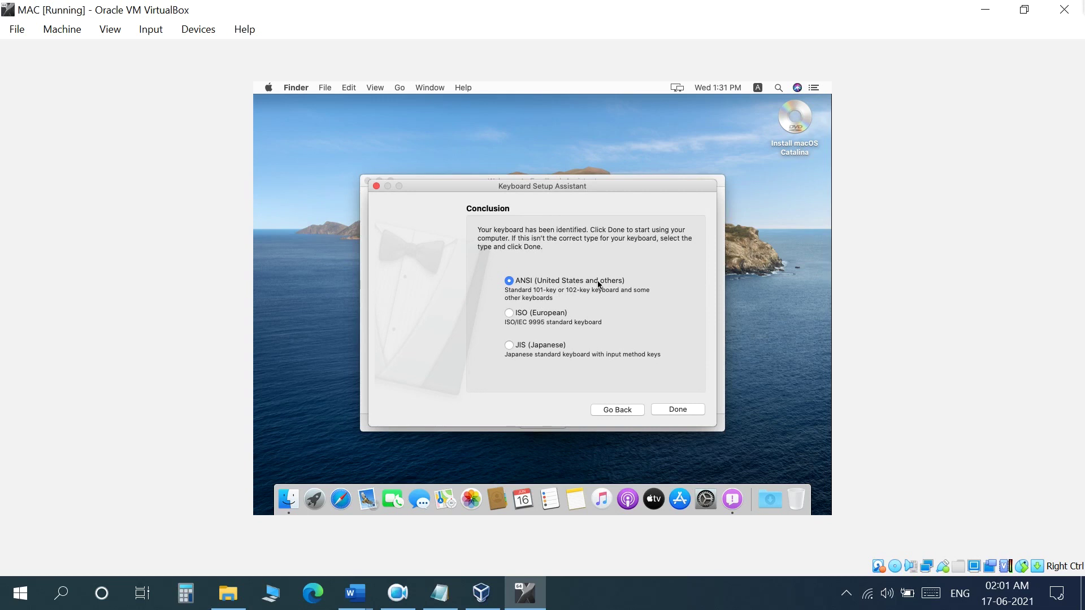
{"action": "left_click", "coordinate": [681, 408]}
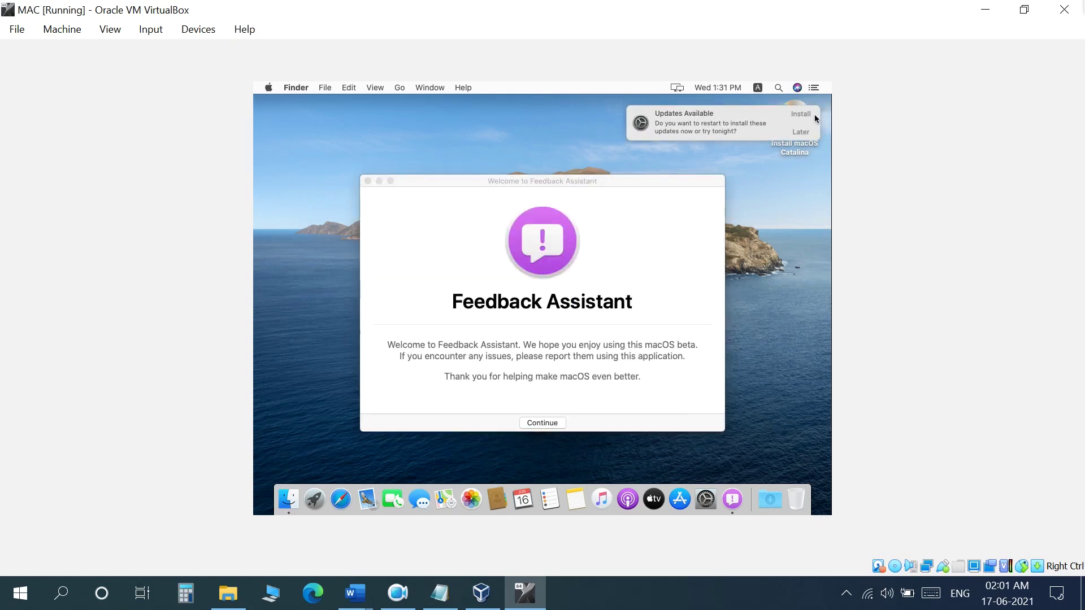
Set the macOS updates to Remind Me Tomorrow and close the Feedback Assistant window
{"action": "left_click", "coordinate": [807, 139]}
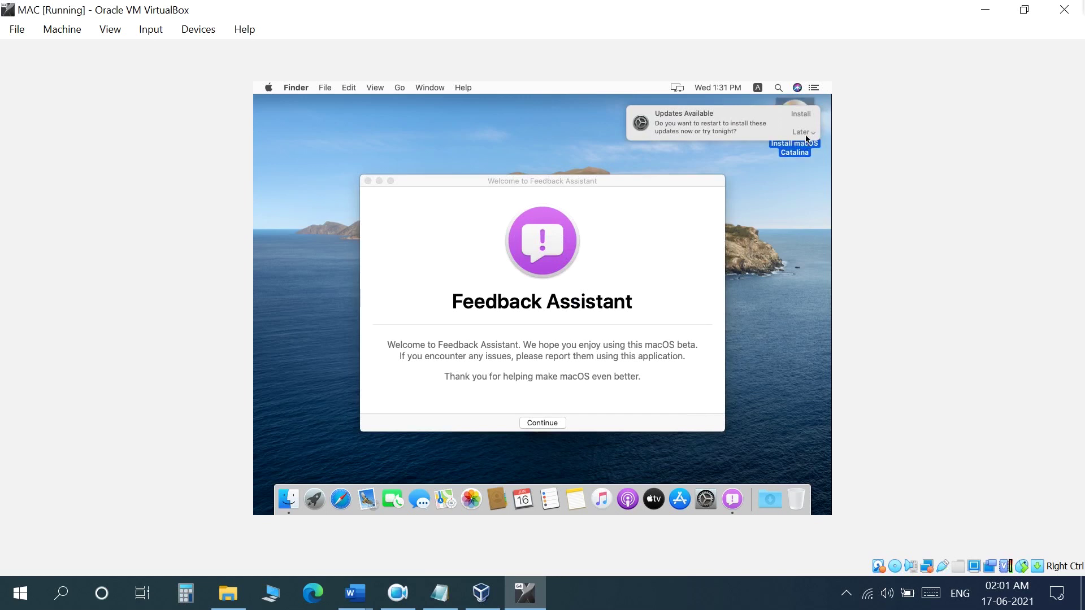
{"action": "left_click", "coordinate": [807, 139]}
{"action": "left_click", "coordinate": [806, 182]}
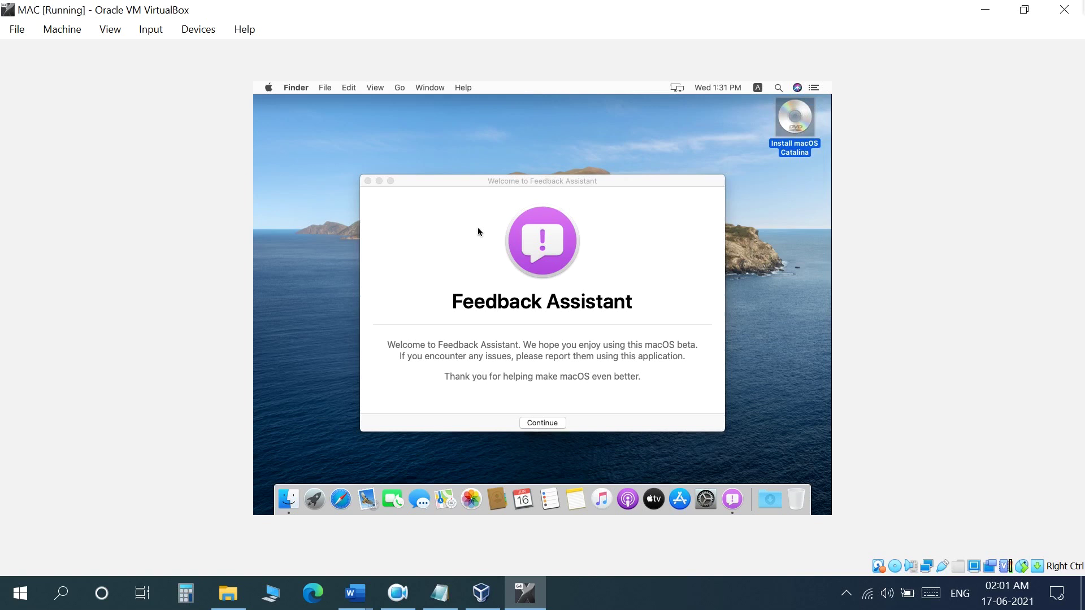
{"action": "left_click", "coordinate": [368, 182]}
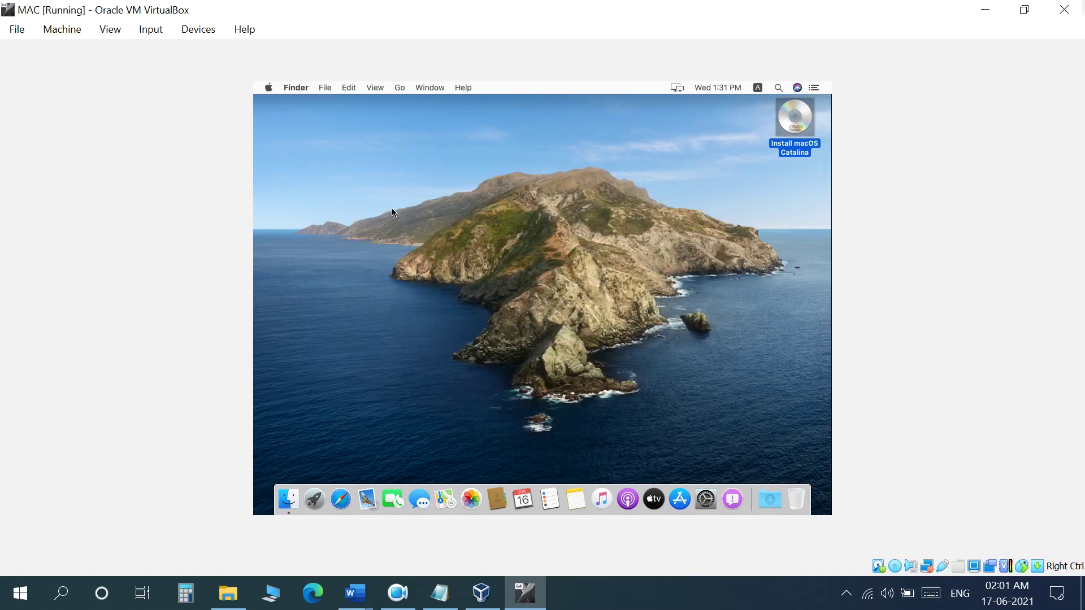
{"action": "left_click", "coordinate": [354, 160]}
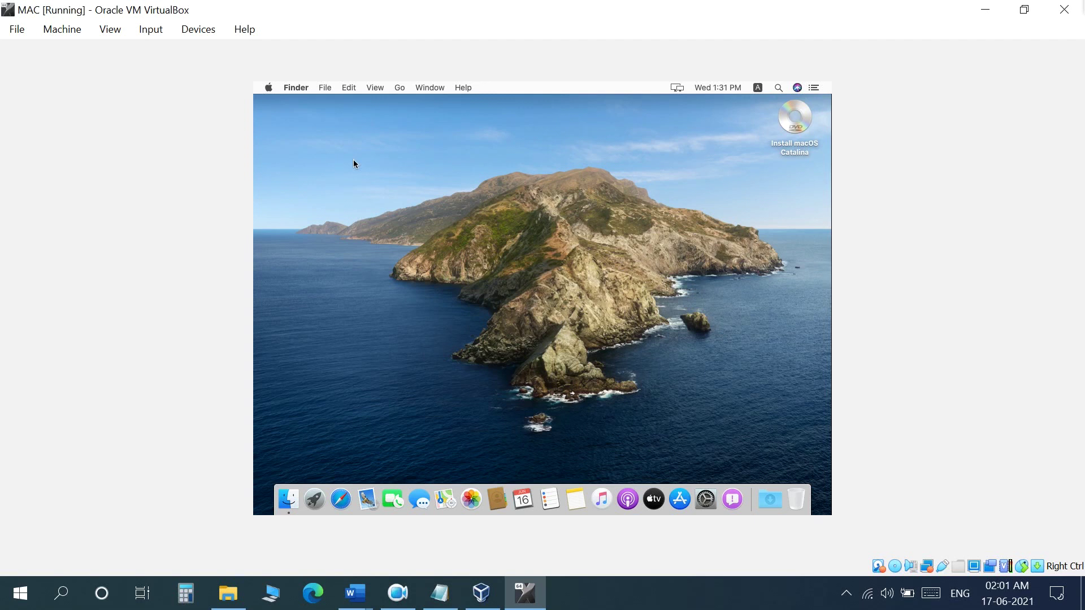
{"action": "left_click", "coordinate": [113, 30]}
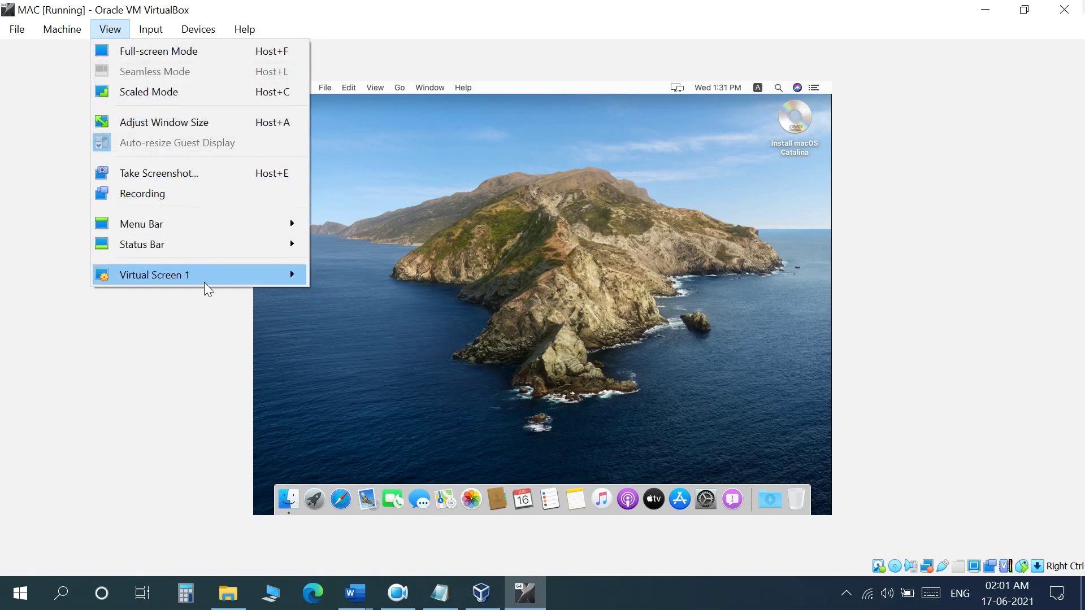
{"action": "mouse_move", "coordinate": [181, 279]}
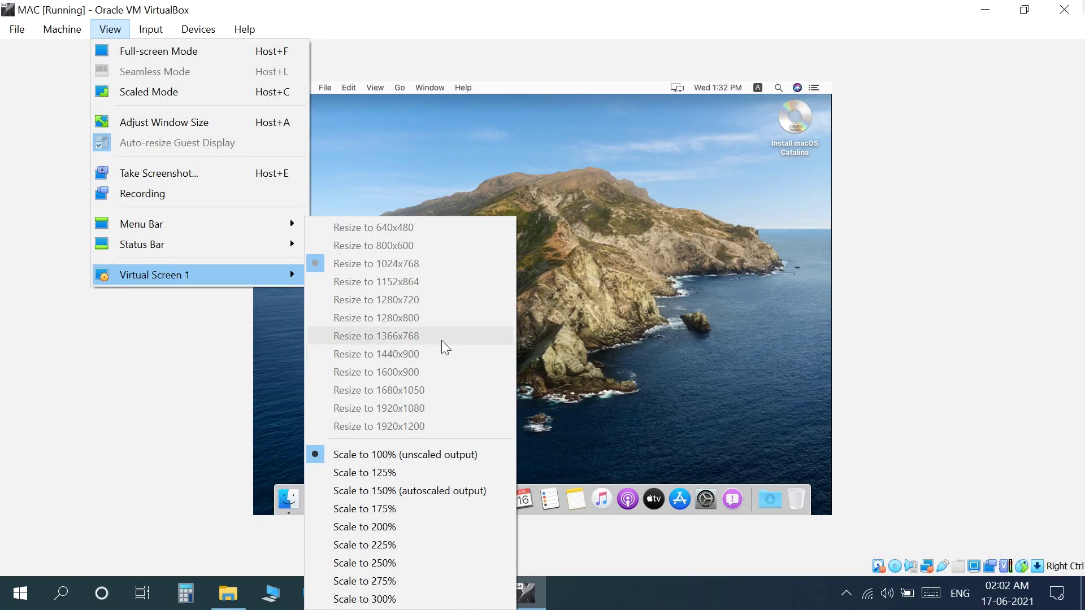
{"action": "left_click", "coordinate": [752, 271]}
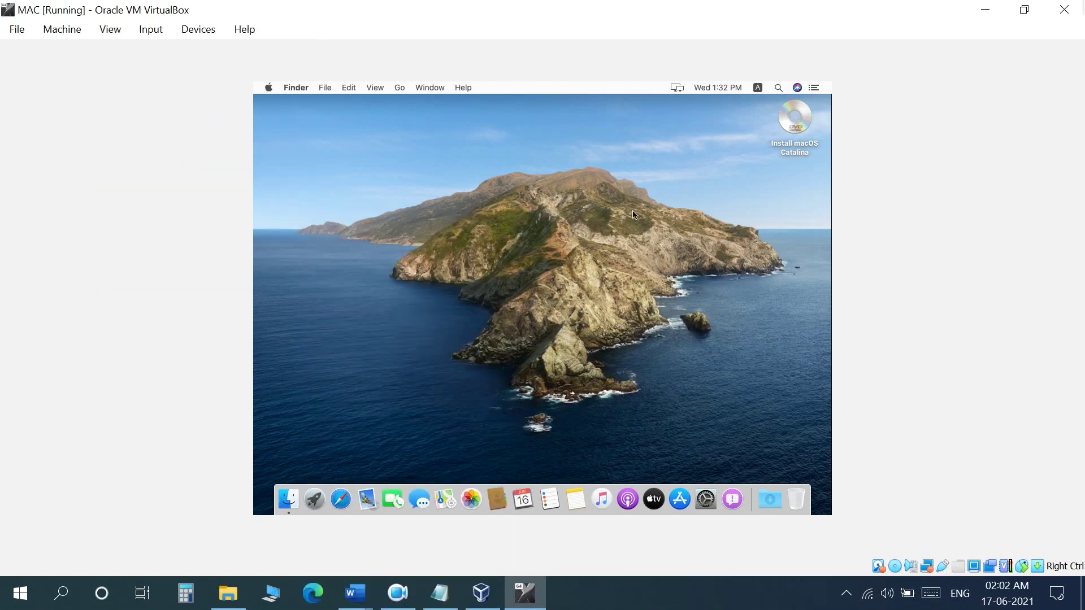
{"action": "left_click", "coordinate": [1069, 10]}
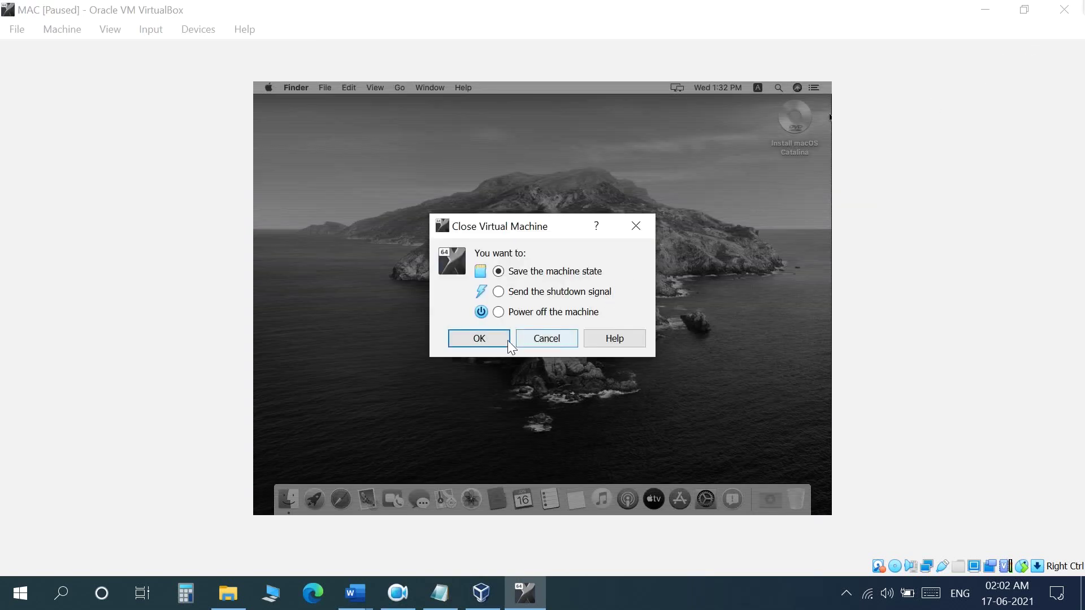
Power off the MAC virtual machine and close VirtualBox Manager
{"action": "left_click", "coordinate": [498, 312]}
{"action": "left_click", "coordinate": [502, 339]}
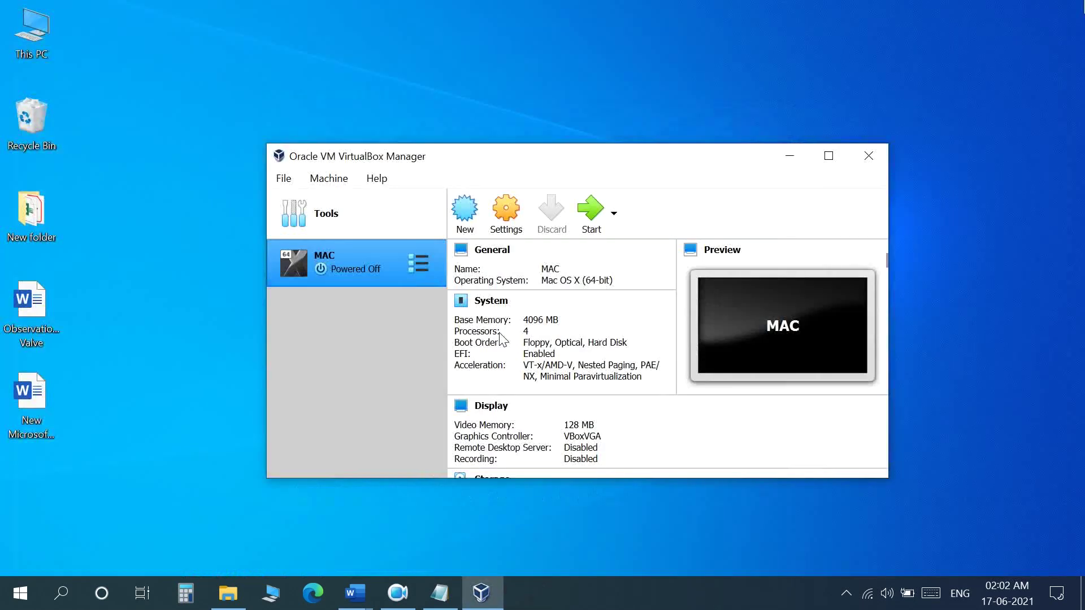
{"action": "left_click", "coordinate": [865, 155]}
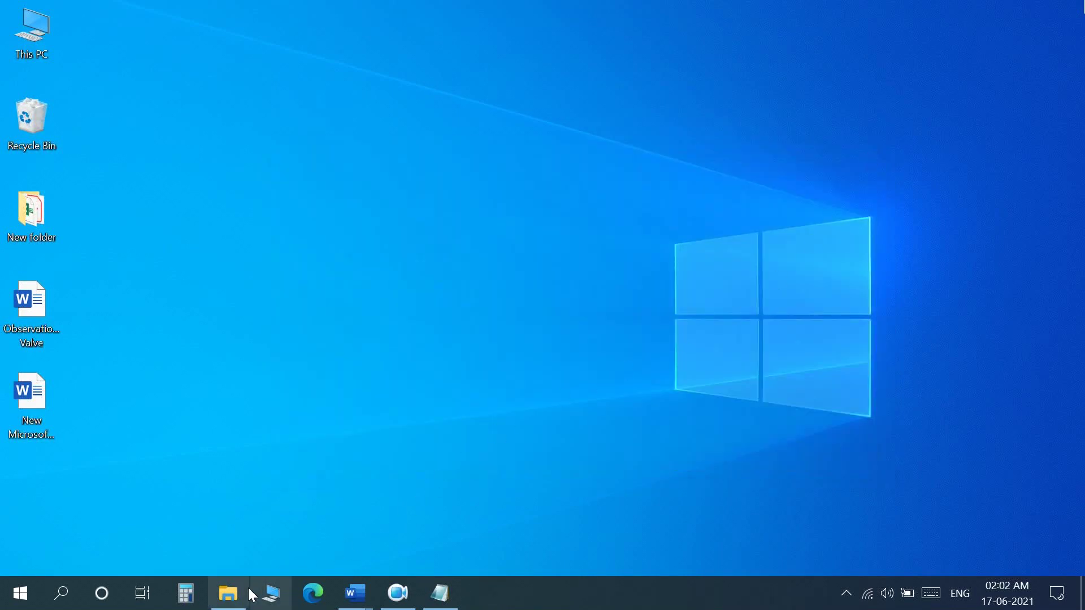
Open Screen resolution.txt from the vm folder in Notepad
{"action": "left_click", "coordinate": [227, 593]}
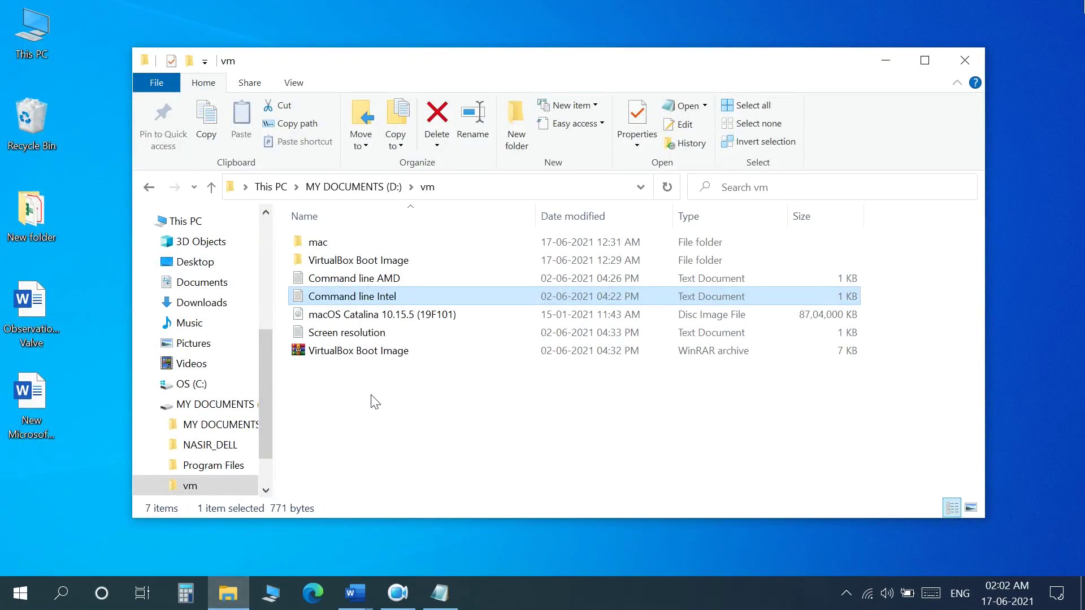
{"action": "left_click", "coordinate": [488, 331]}
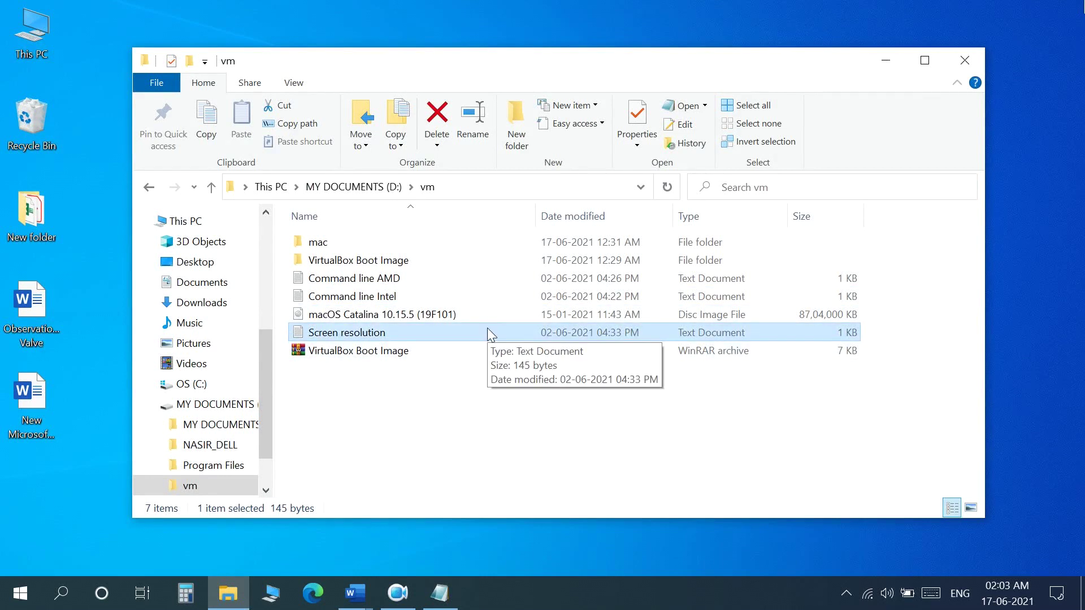
{"action": "double_click", "coordinate": [488, 332]}
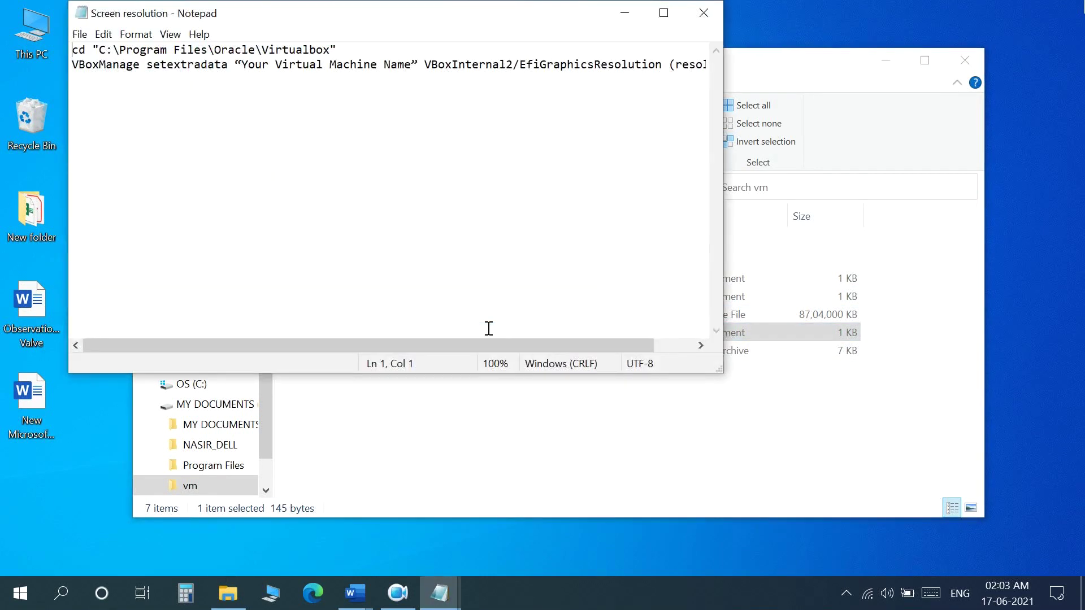
Replace the VM name placeholder with MAC and (resolution) with 1440x900
{"action": "left_click_drag", "start_coordinate": [242, 65], "coordinate": [411, 69]}
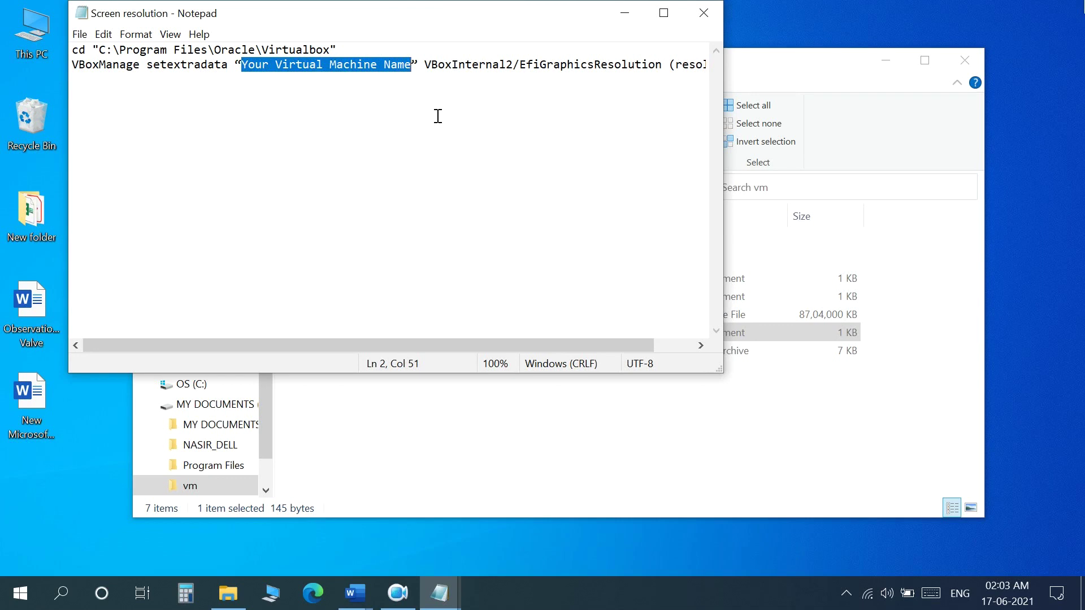
{"action": "type", "text": "MAC"}
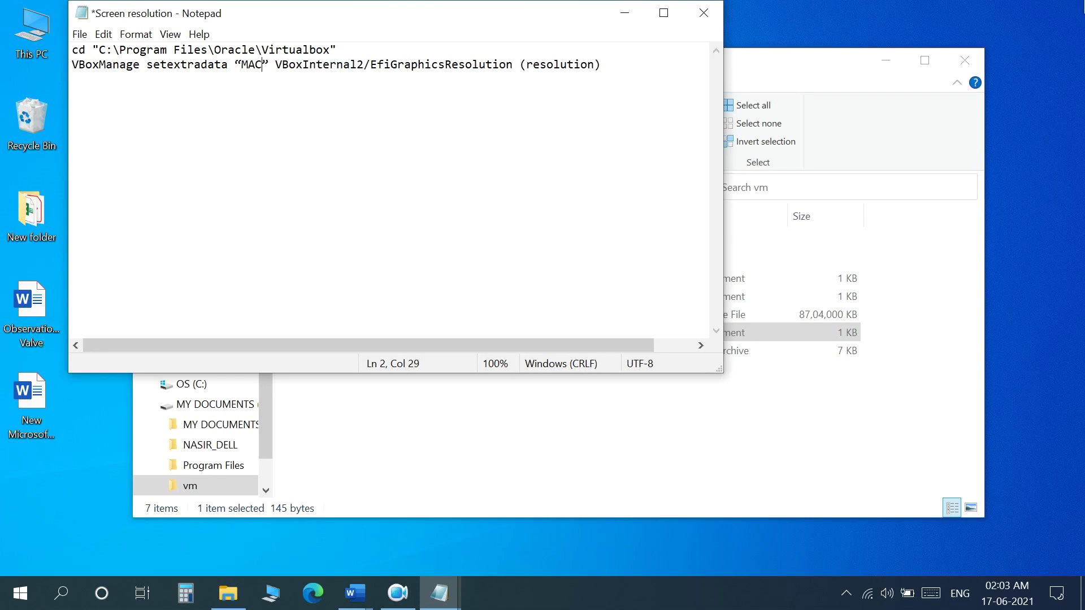
{"action": "left_click_drag", "start_coordinate": [520, 66], "coordinate": [603, 66]}
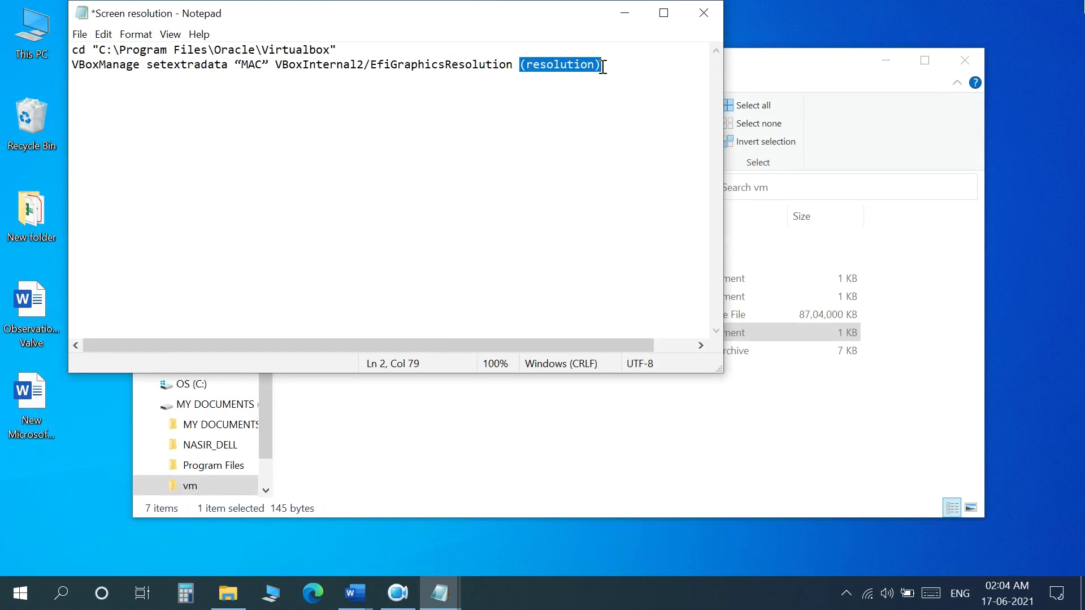
{"action": "type", "text": "1440"}
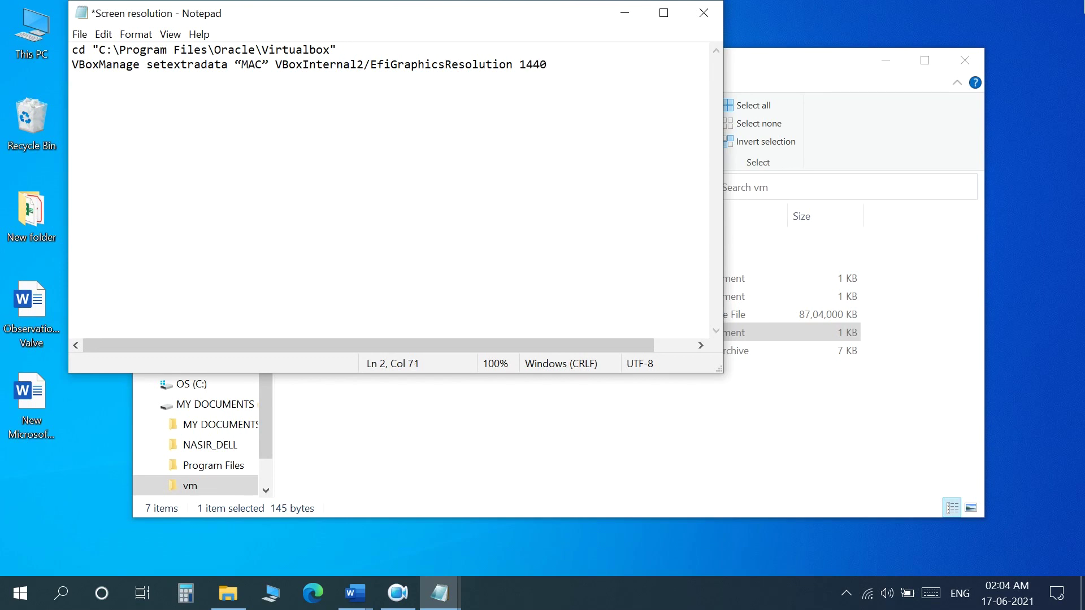
{"action": "type", "text": "x900"}
Copy both command lines and minimize Notepad
{"action": "left_click_drag", "start_coordinate": [74, 52], "coordinate": [601, 73]}
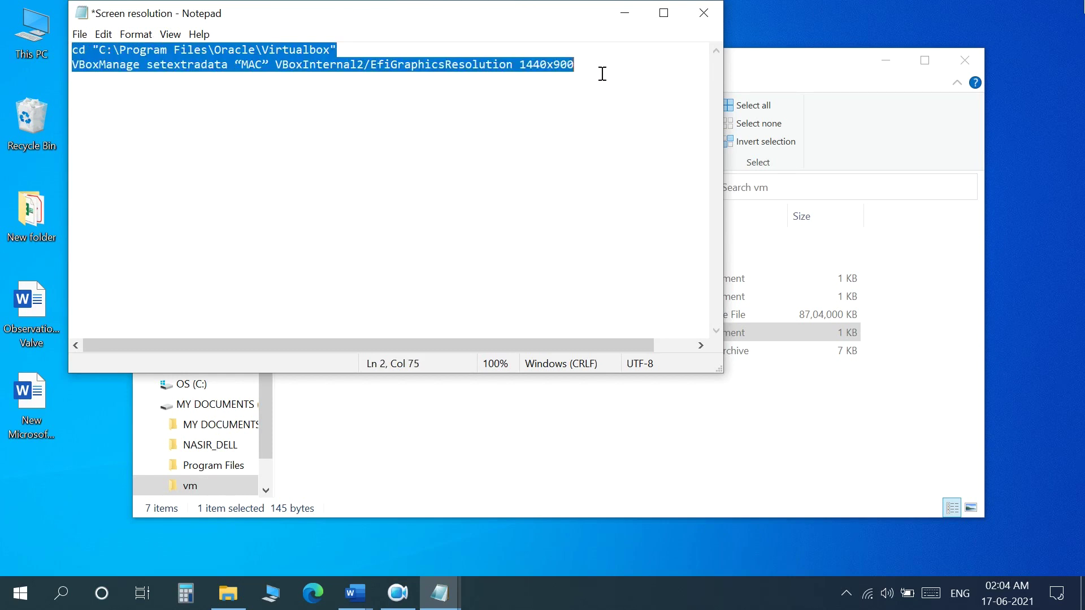
{"action": "right_click", "coordinate": [555, 72]}
{"action": "left_click", "coordinate": [578, 124]}
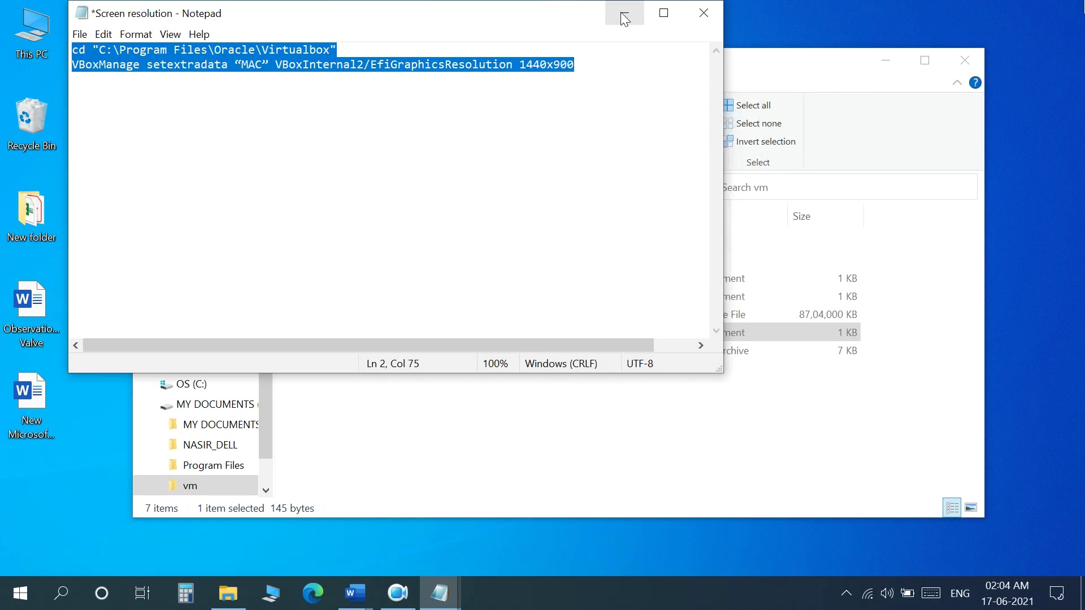
{"action": "left_click", "coordinate": [623, 16]}
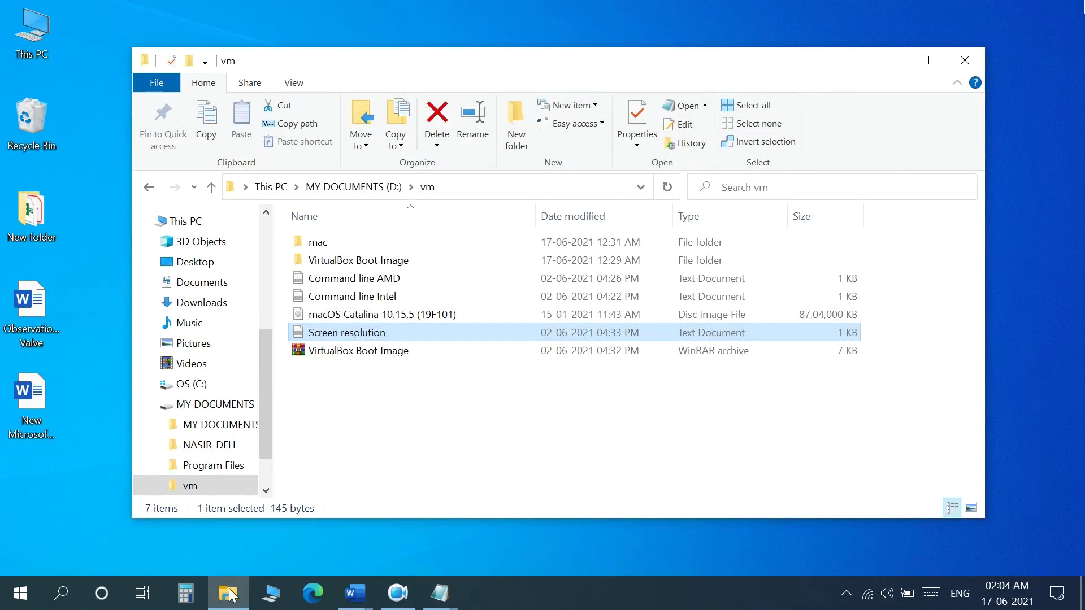
In Command Prompt, run the pasted cd and VBoxManage setextradata 1440x900 commands, then close it
{"action": "left_click", "coordinate": [62, 594]}
{"action": "type", "text": "com"}
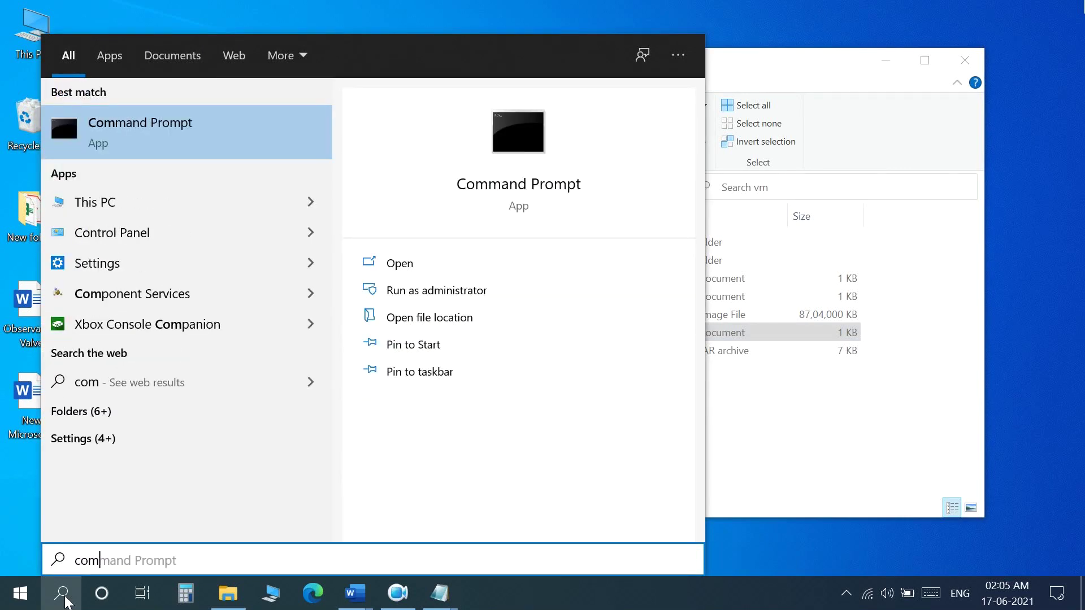
{"action": "left_click", "coordinate": [210, 136]}
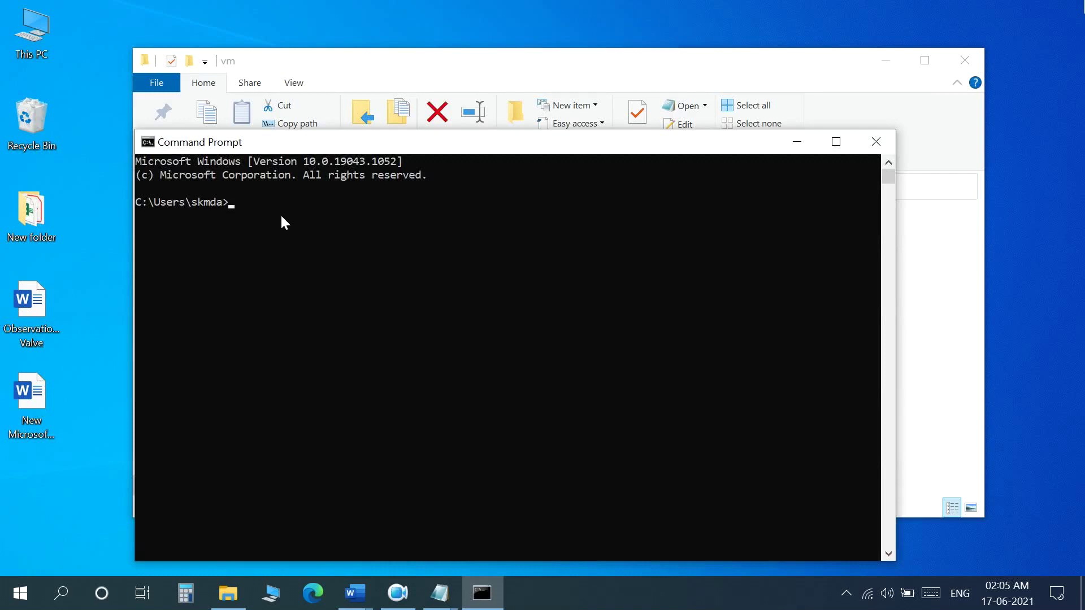
{"action": "key", "text": "ctrl+v"}
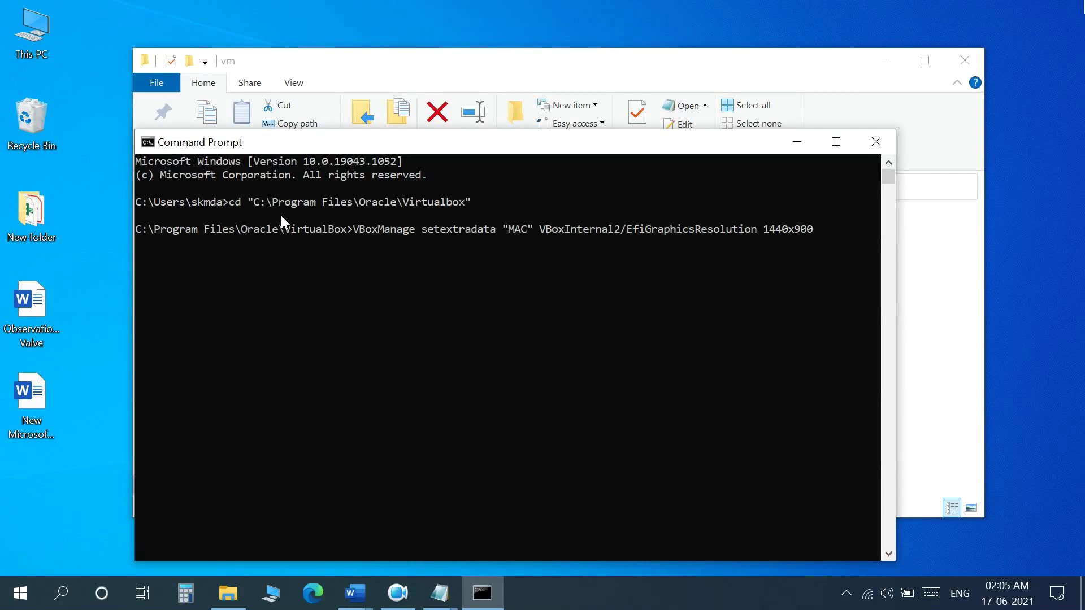
{"action": "key", "text": "Return"}
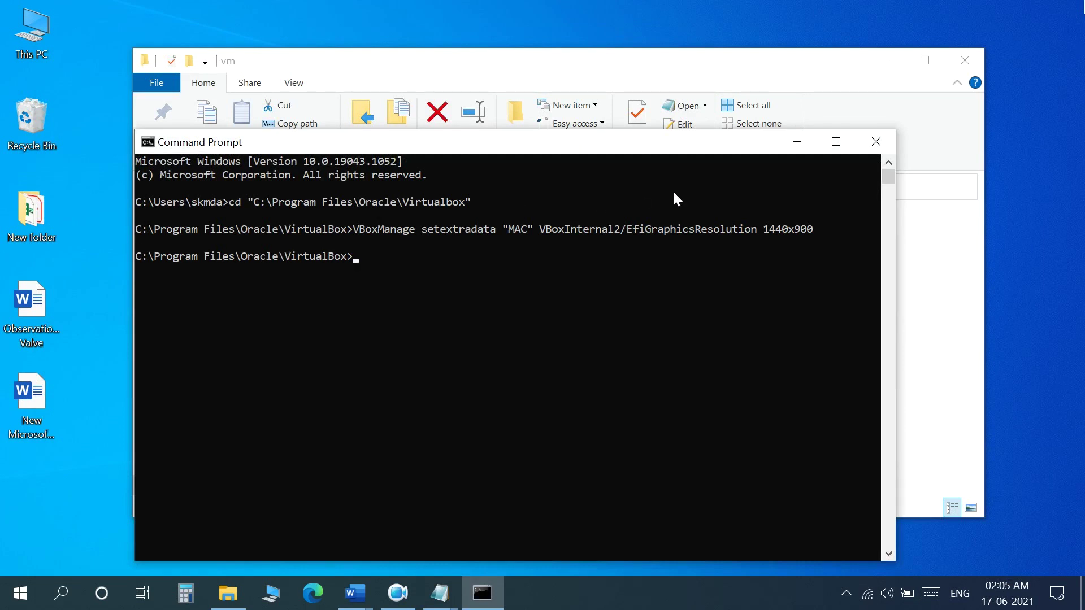
{"action": "left_click", "coordinate": [881, 142]}
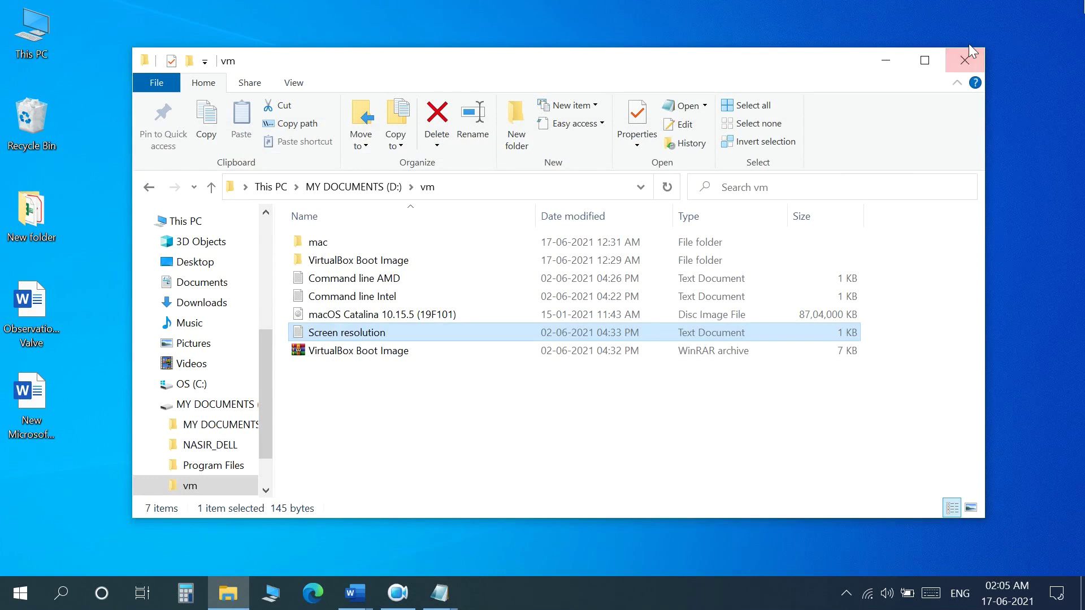
Reopen VirtualBox through a 'virtual' search and start the MAC virtual machine
{"action": "left_click", "coordinate": [885, 62]}
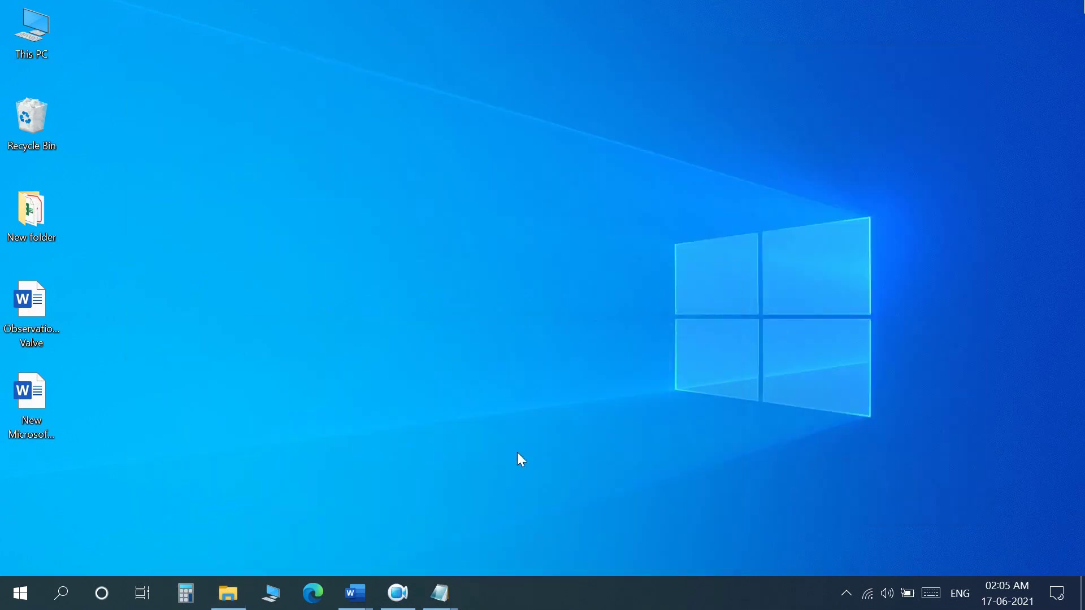
{"action": "left_click", "coordinate": [61, 607]}
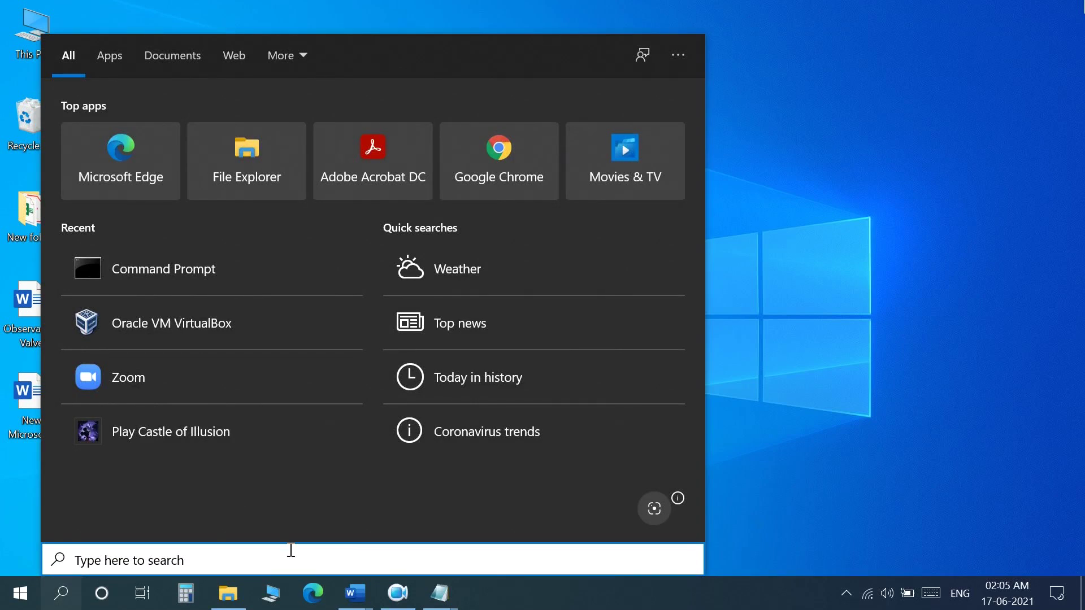
{"action": "type", "text": "virtual"}
{"action": "left_click", "coordinate": [259, 132]}
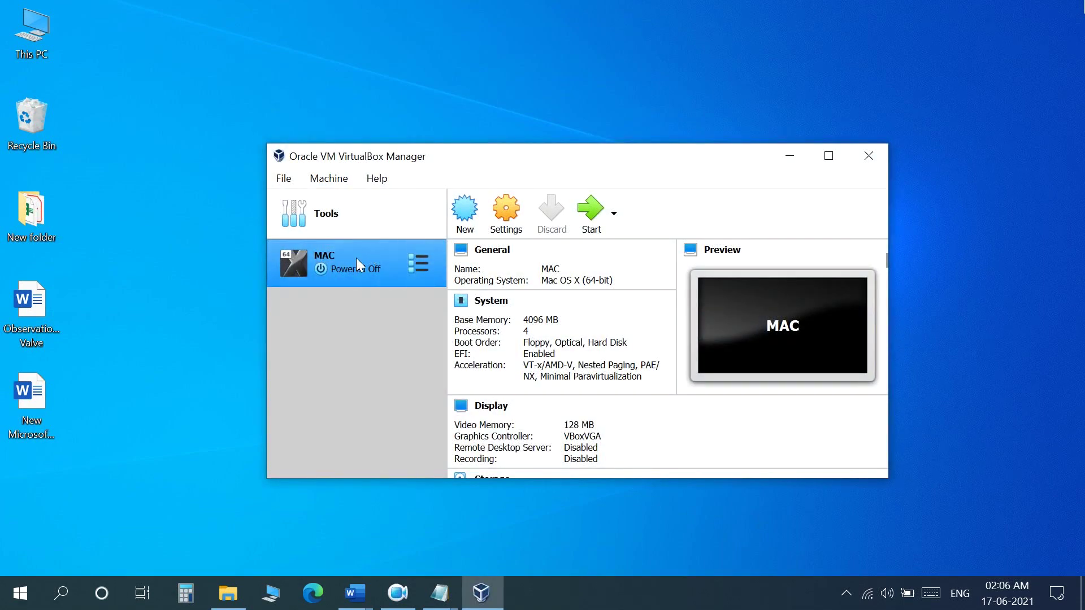
{"action": "left_click", "coordinate": [589, 213]}
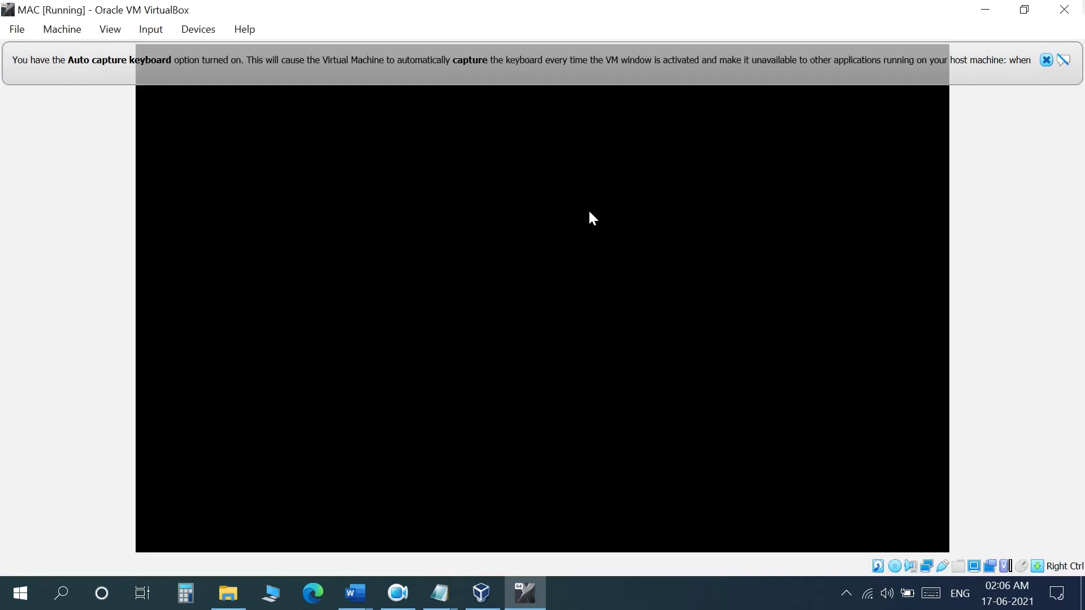
Dismiss the keyboard auto-capture notice and sign in to macOS Catalina at 1440x900 with the account password
{"action": "left_click", "coordinate": [1046, 60]}
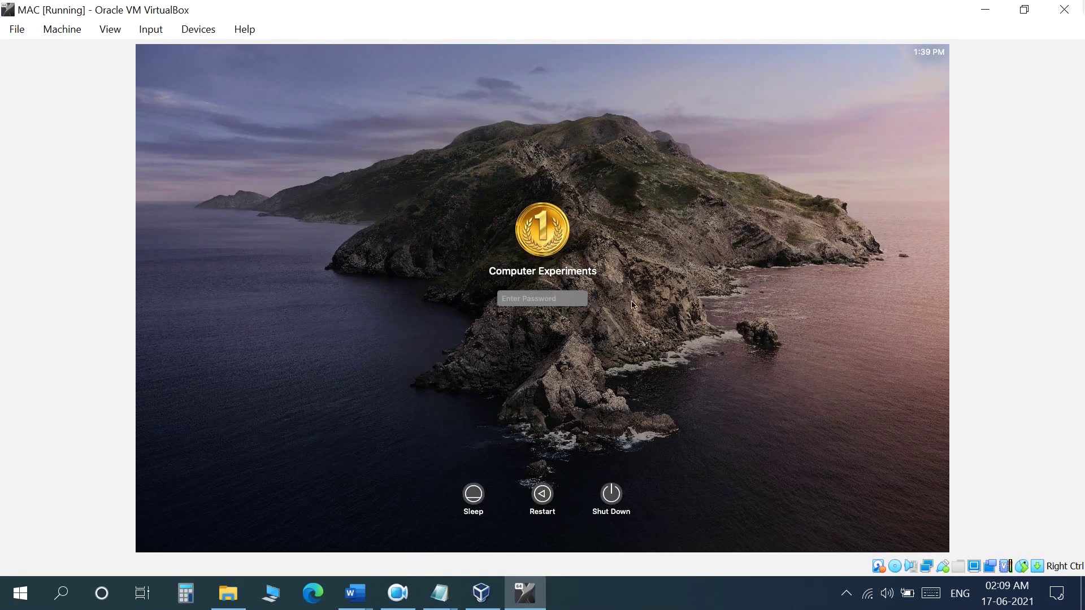
{"action": "type", "text": "*****"}
{"action": "key", "text": "Return"}
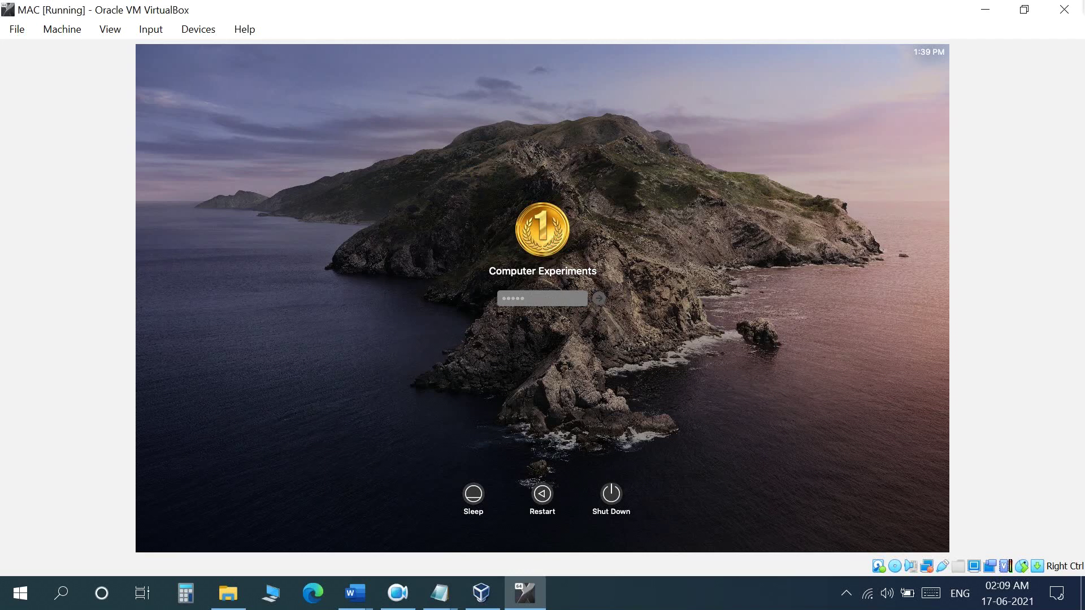